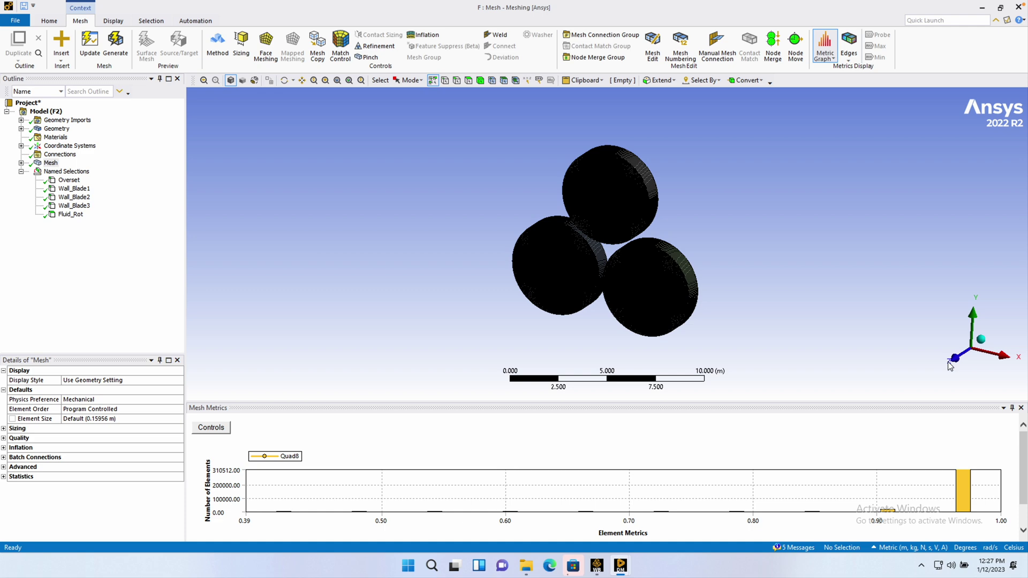
- Zoom in from the three rotor discs onto one blade airfoil's fine quad mesh
scroll(625, 290, up, 10)
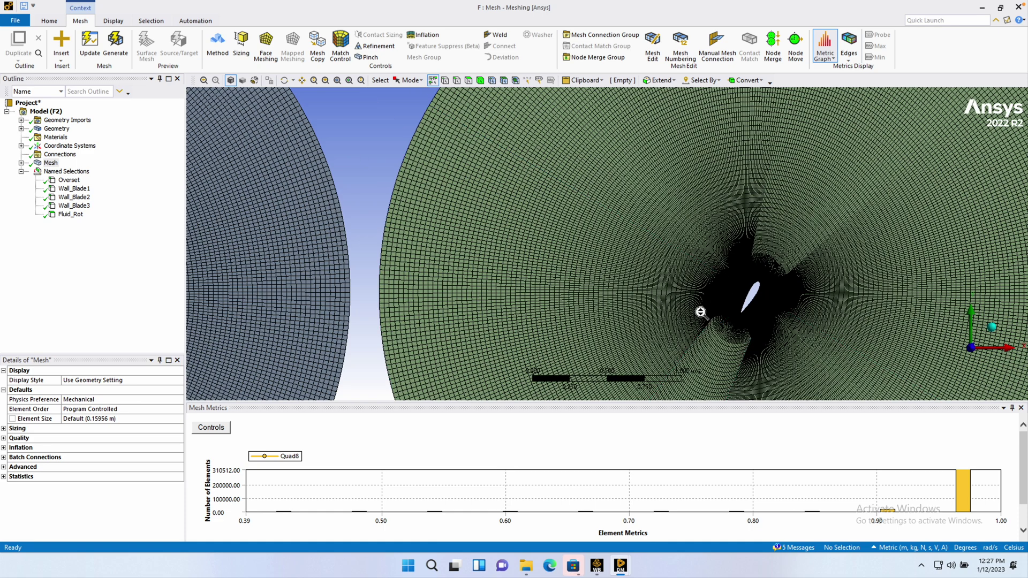
scroll(798, 330, up, 3)
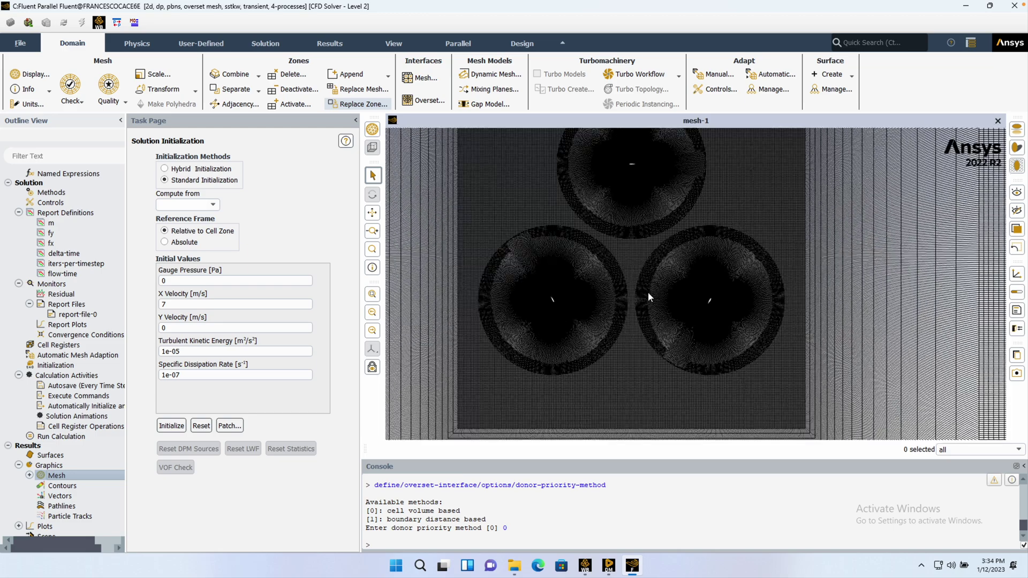
- Zoom the mesh-1 overset display in on the coarse background grid cells
scroll(648, 291, up, 3)
scroll(690, 324, up, 5)
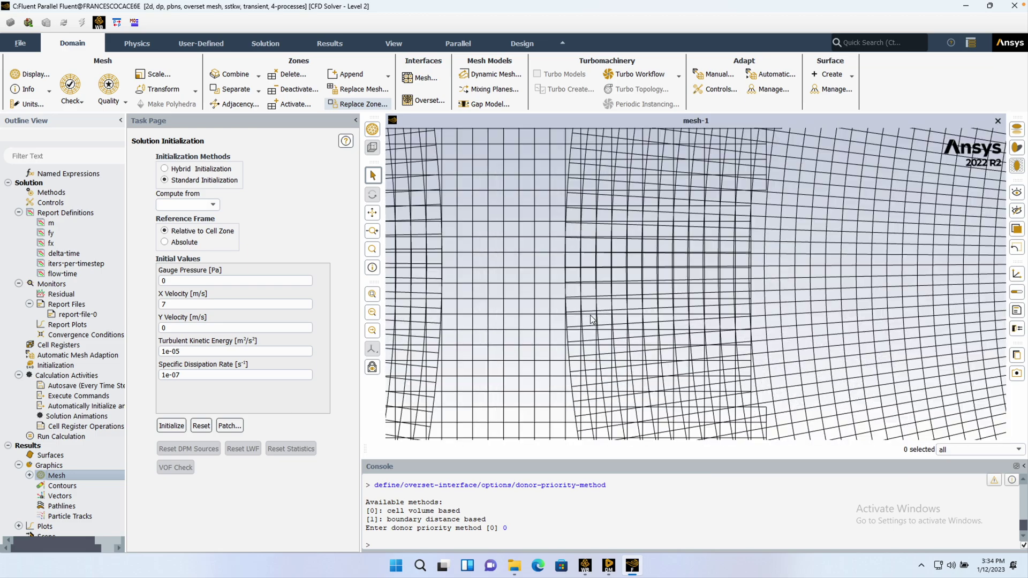
scroll(591, 319, up, 4)
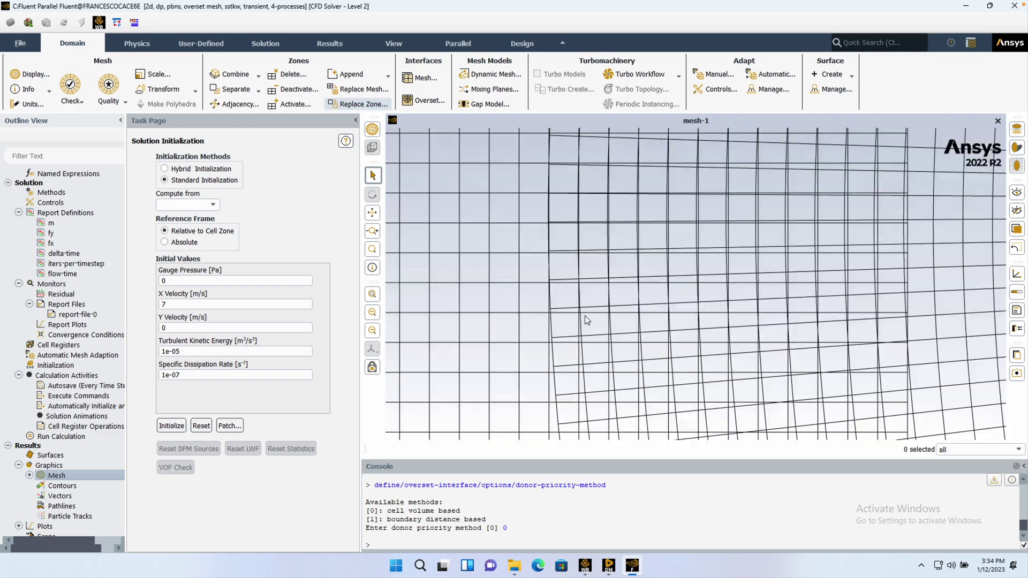
scroll(596, 320, up, 1)
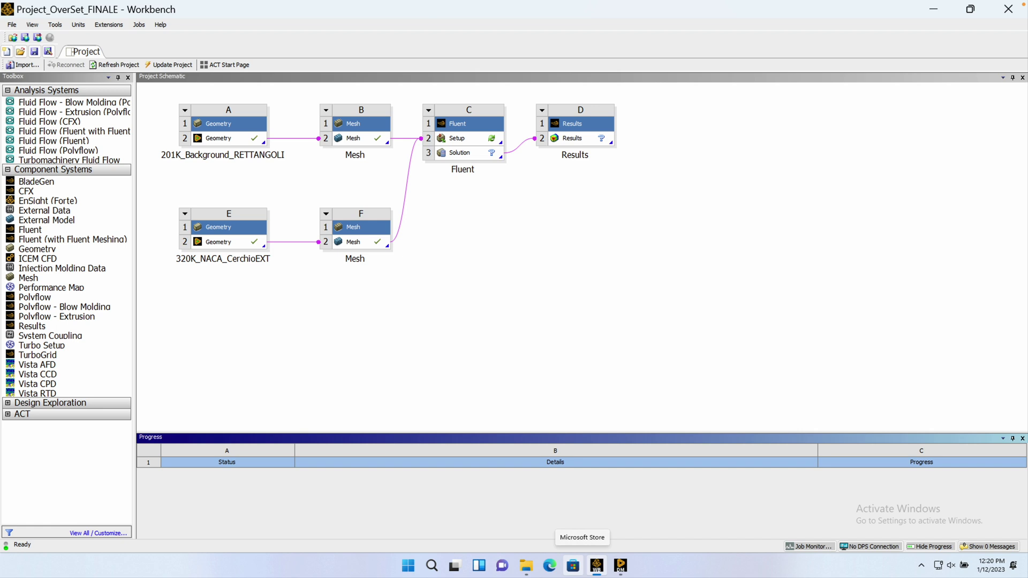
- Select cell A2 Geometry of the 201K_Background_RETTANGOLI system in the Project Schematic
click(445, 300)
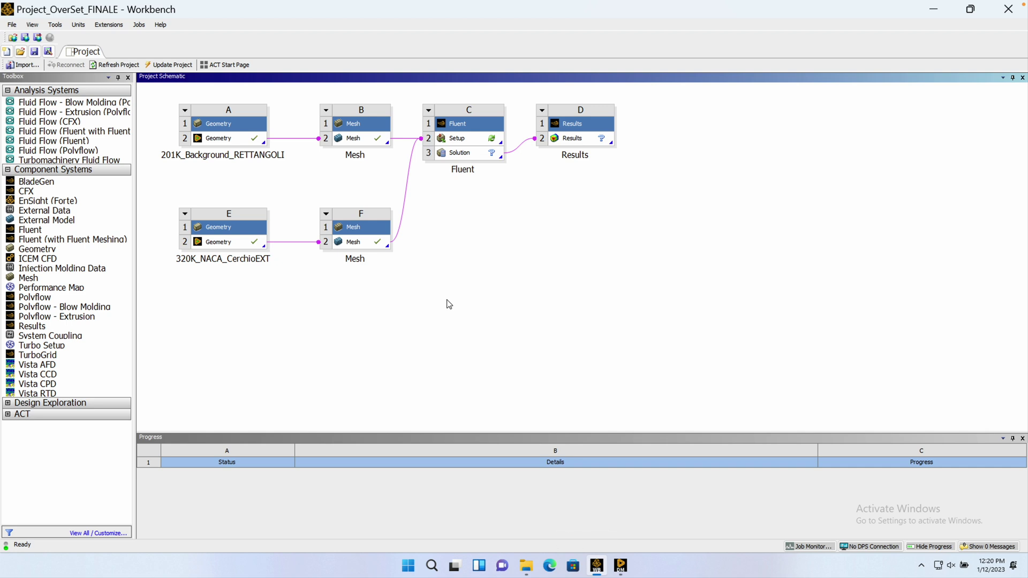
click(231, 142)
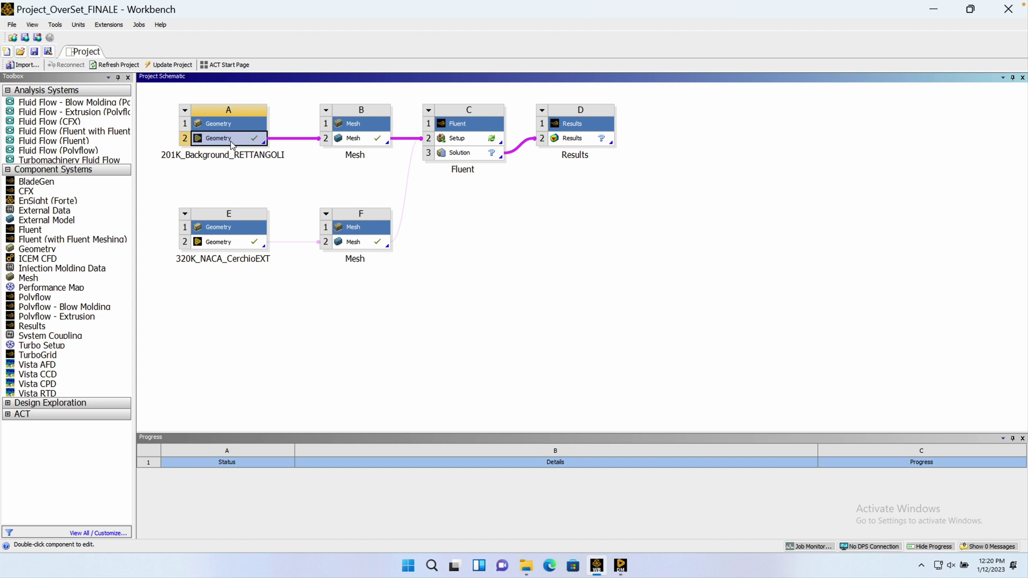
- Open the A2 background geometry in DesignModeler and zoom to the Lines_GoldenBoy sketch
double_click(231, 140)
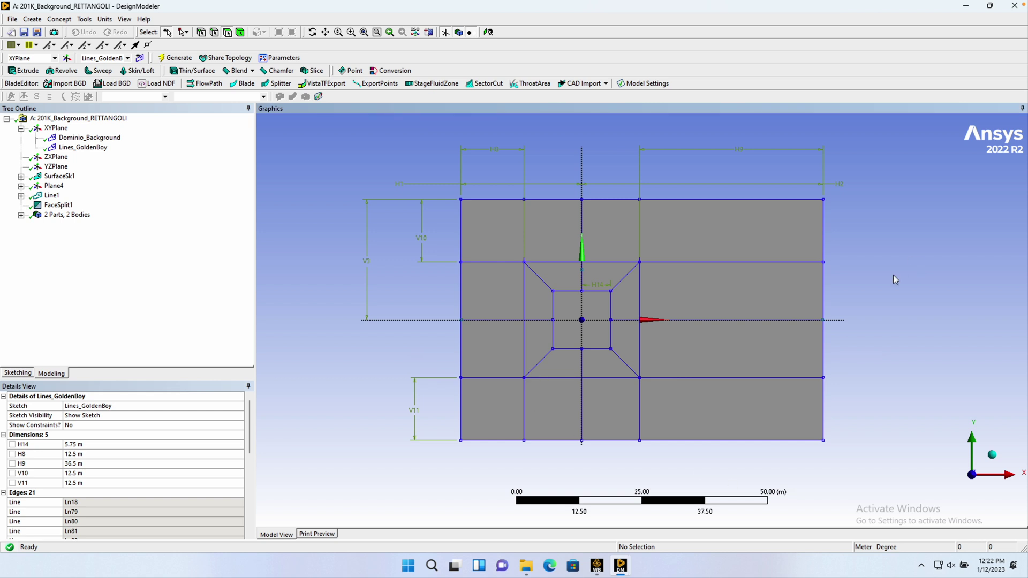
scroll(739, 321, up, 2)
scroll(746, 324, down, 4)
scroll(738, 319, up, 2)
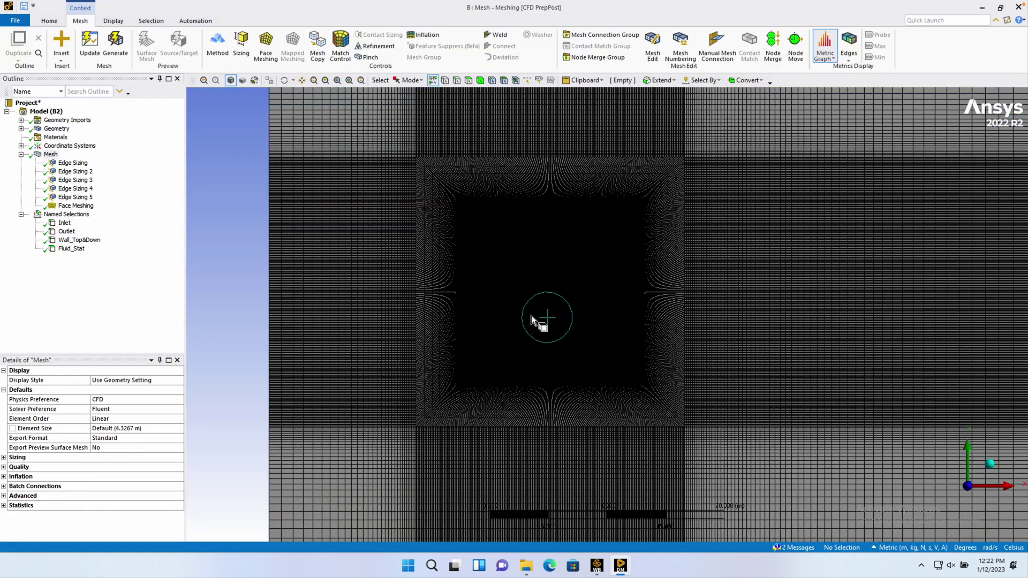
- Zoom around the background mesh's refined inner square, then return to the DesignModeler sketch
scroll(531, 317, up, 8)
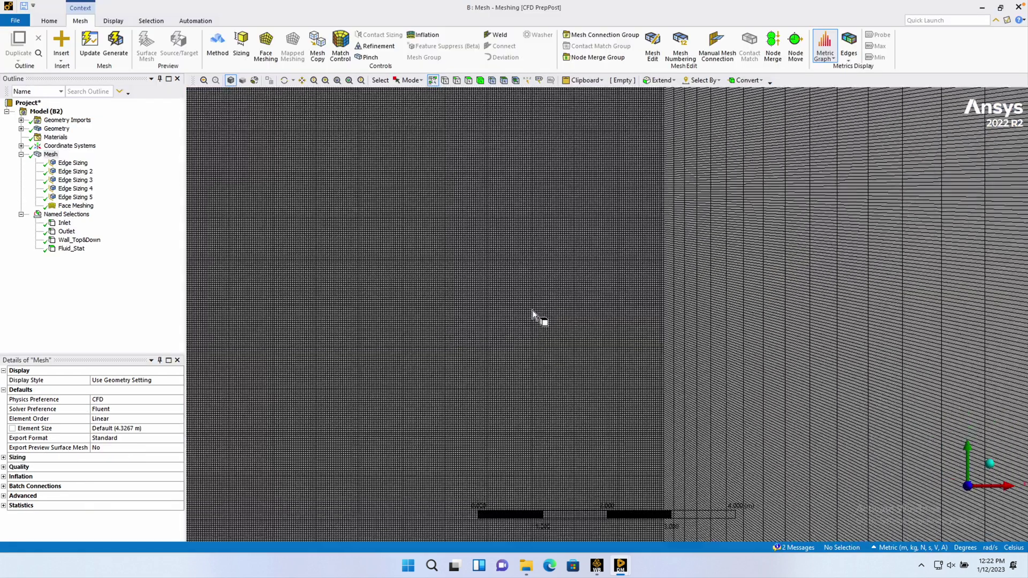
scroll(533, 311, down, 6)
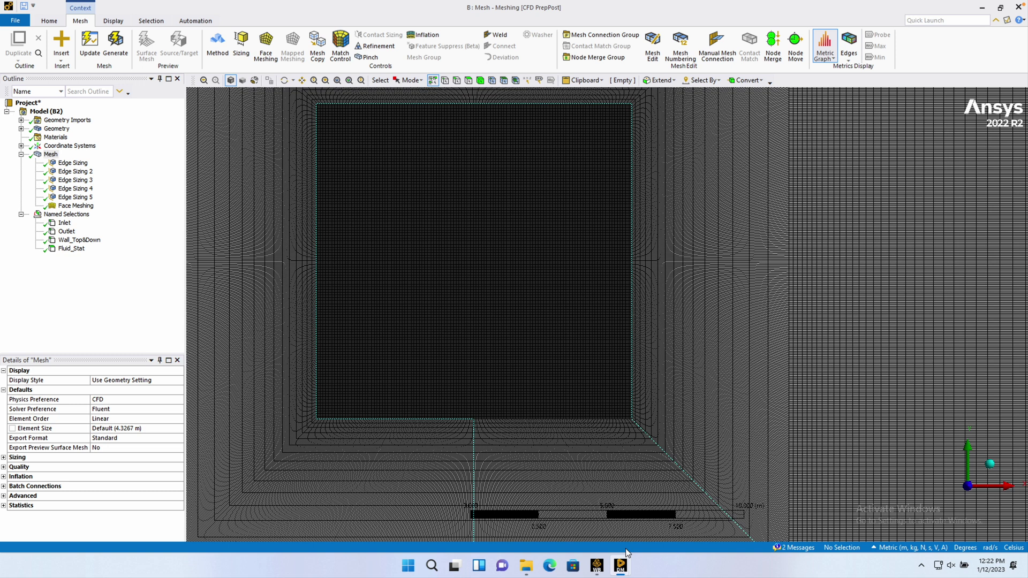
mouse_move(622, 563)
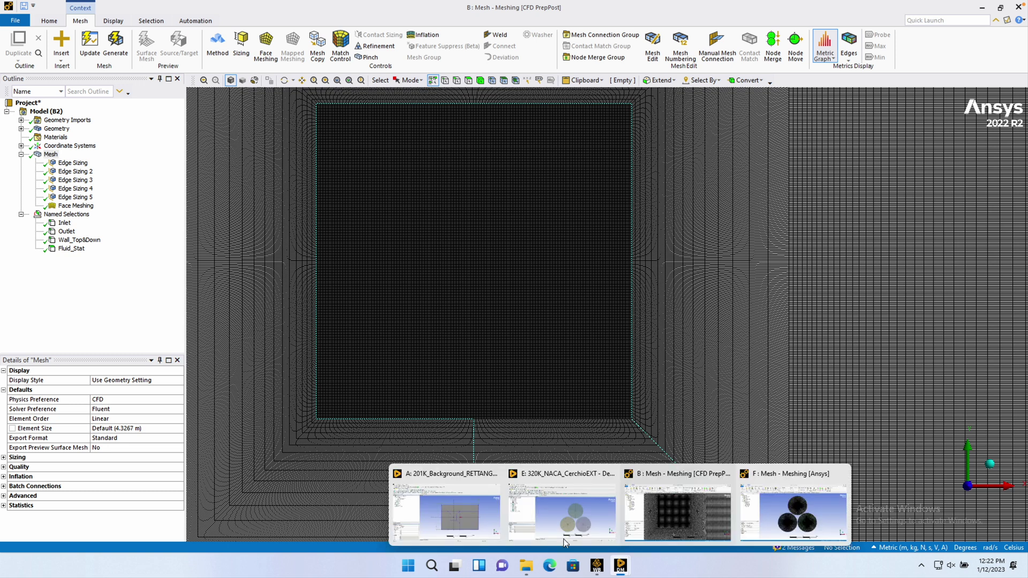
click(484, 522)
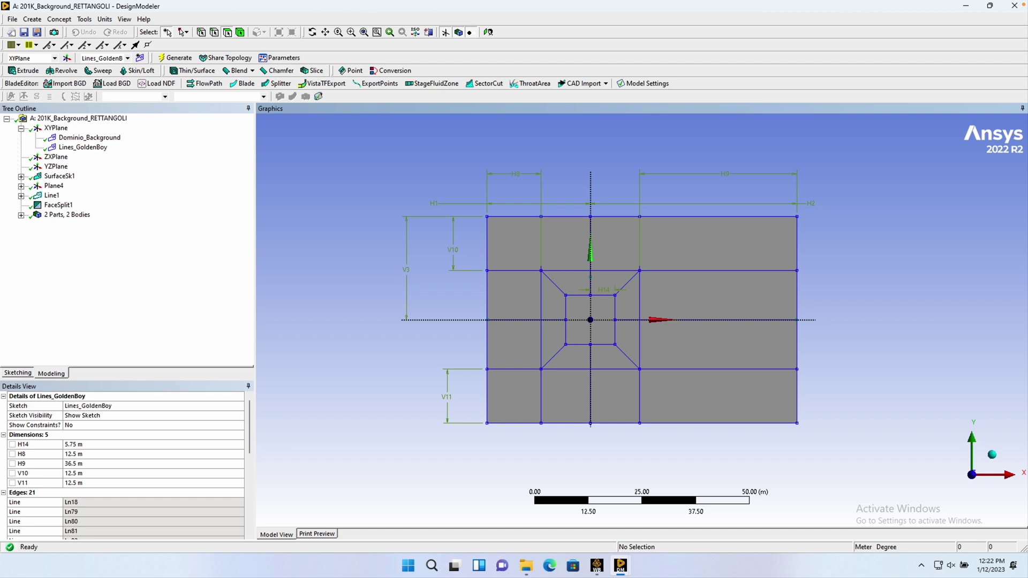
scroll(613, 328, up, 1)
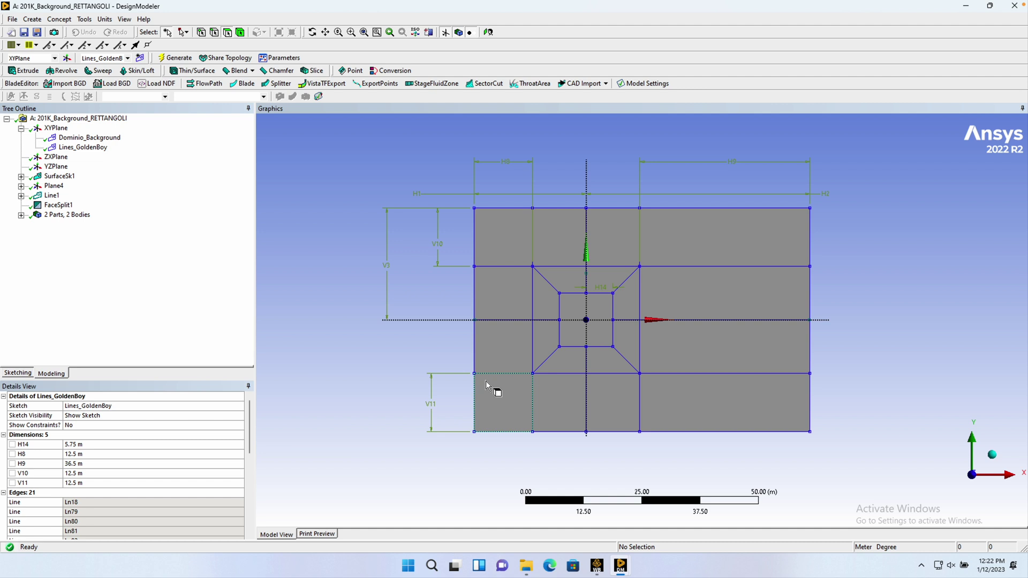
scroll(489, 378, down, 1)
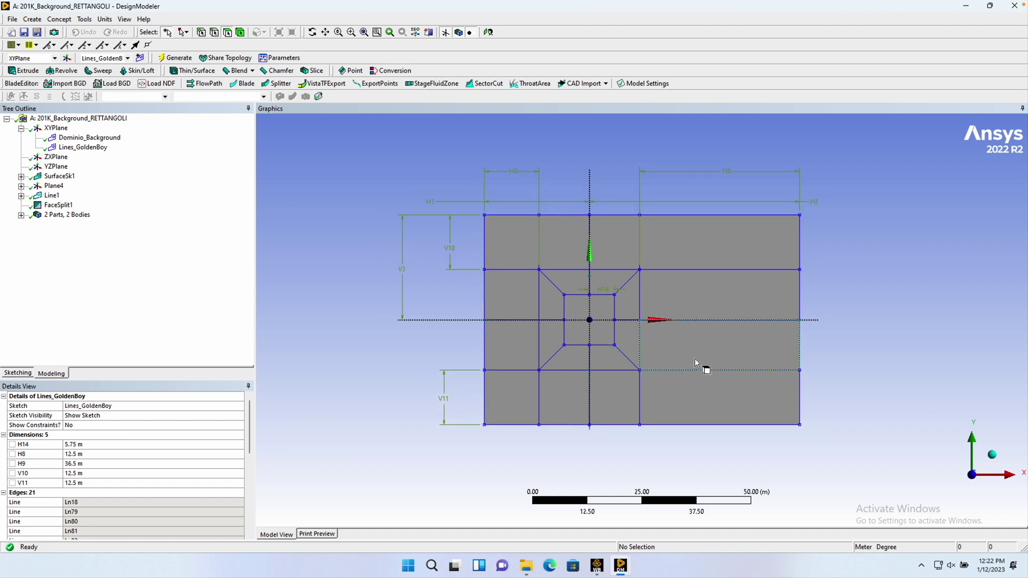
- Minimise DesignModeler and open the E2 320K_NACA_CerchioEXT geometry in DesignModeler
click(966, 6)
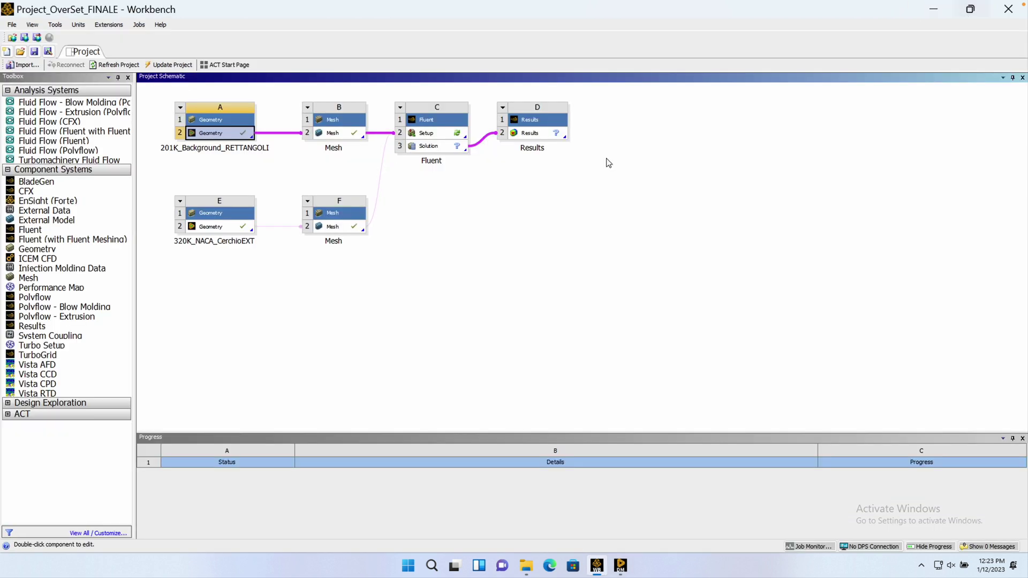
click(222, 231)
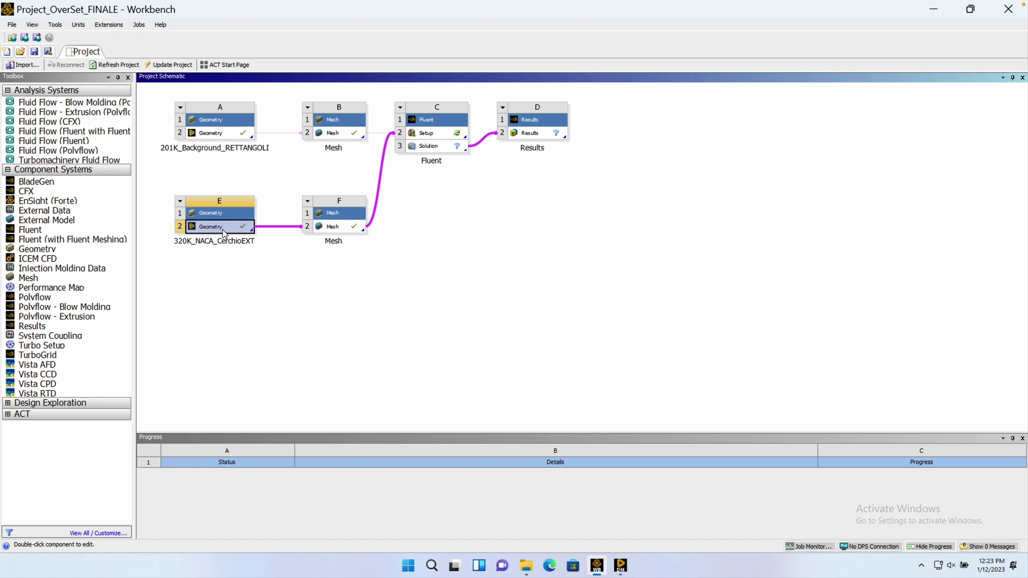
double_click(223, 229)
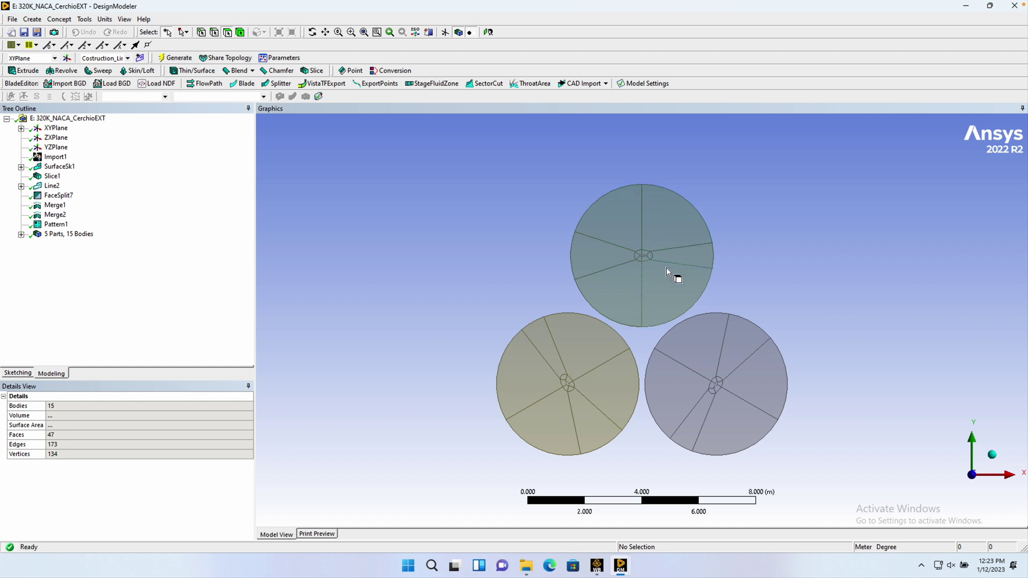
scroll(663, 262, up, 5)
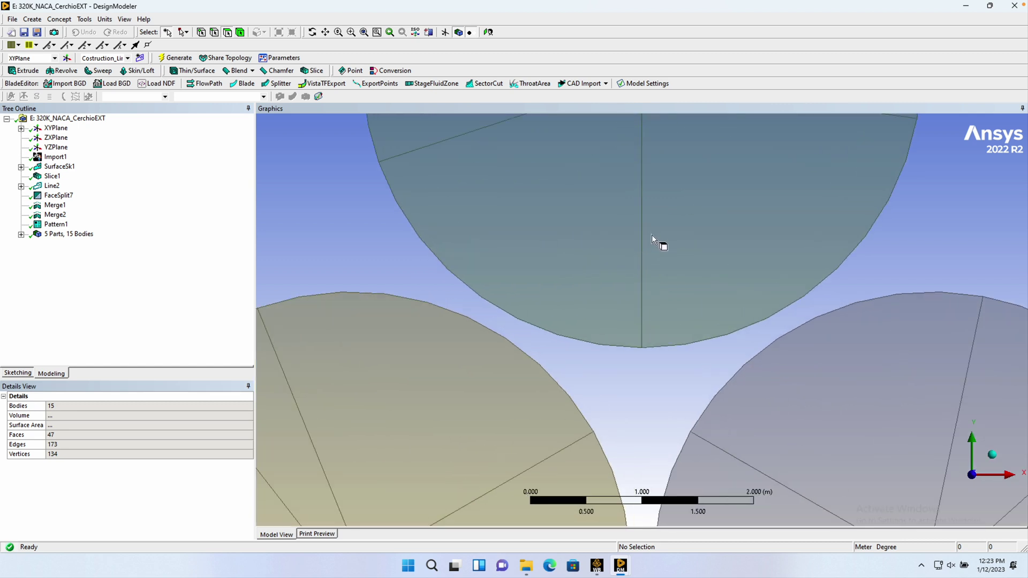
ctrl+middle_drag(661, 221, 627, 375)
scroll(616, 253, up, 4)
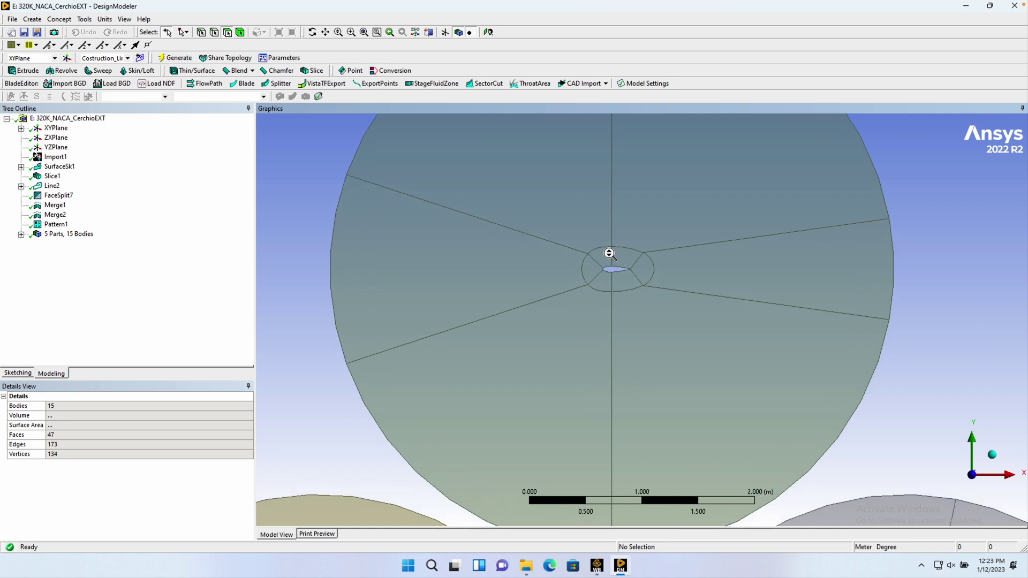
scroll(656, 297, down, 8)
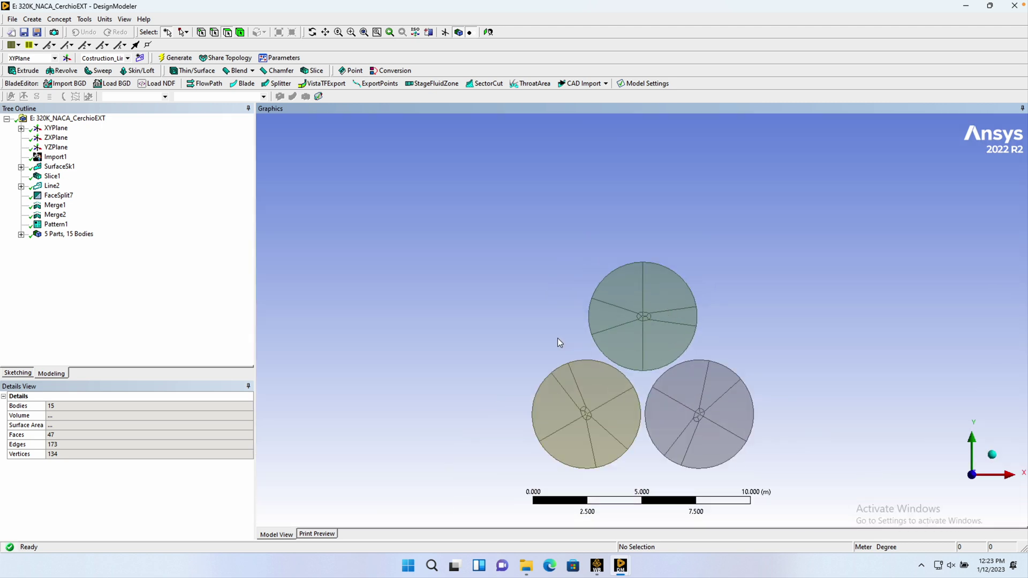
ctrl+middle_drag(558, 339, 565, 291)
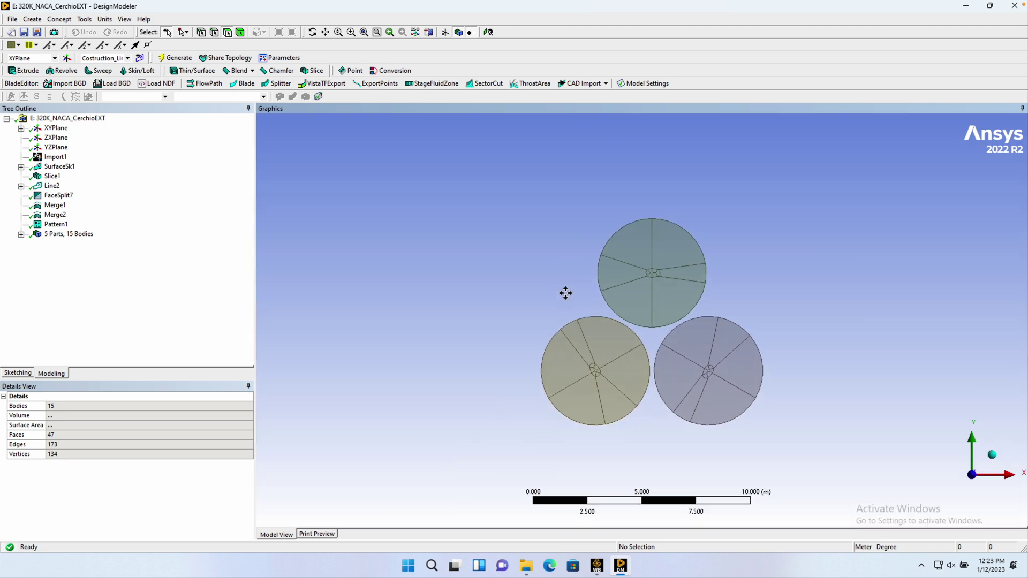
shift+middle_drag(615, 338, 673, 265)
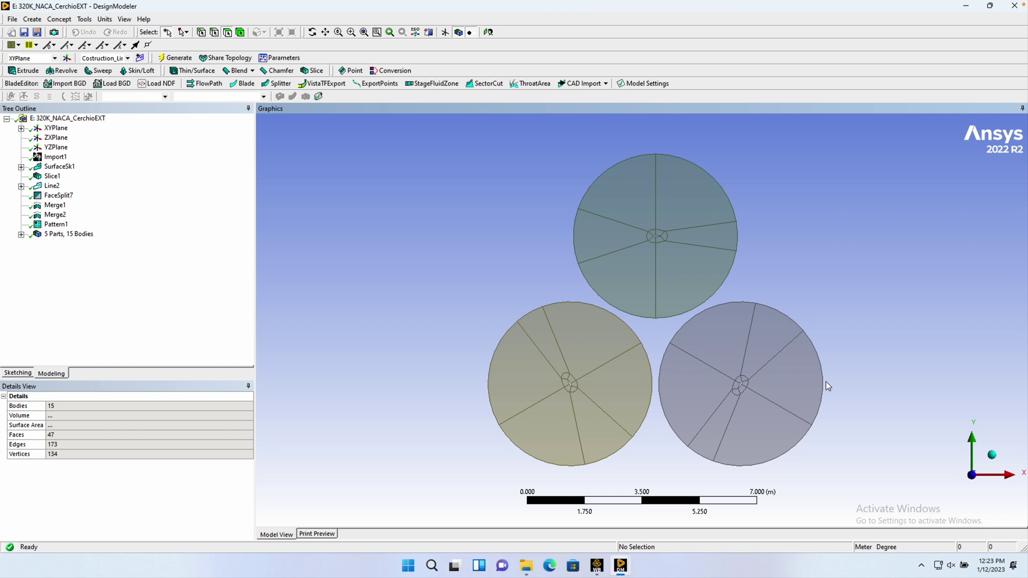
mouse_move(624, 568)
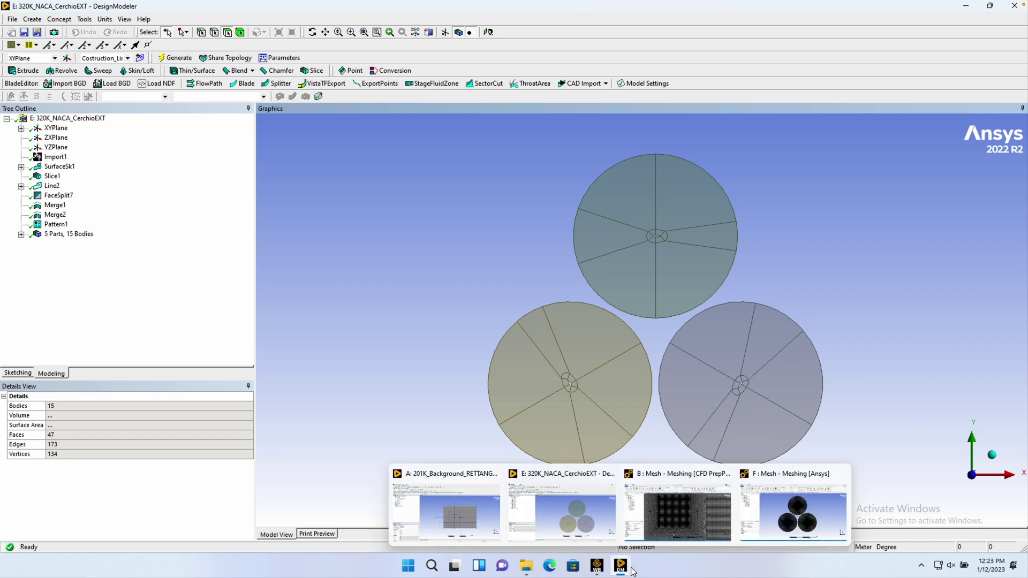
click(772, 525)
scroll(675, 358, up, 5)
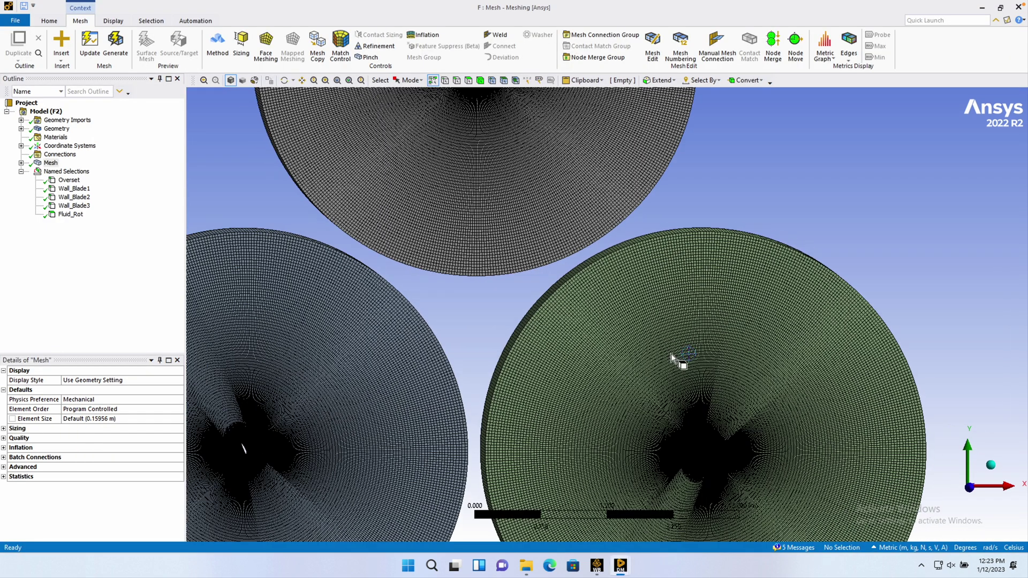
scroll(680, 366, down, 2)
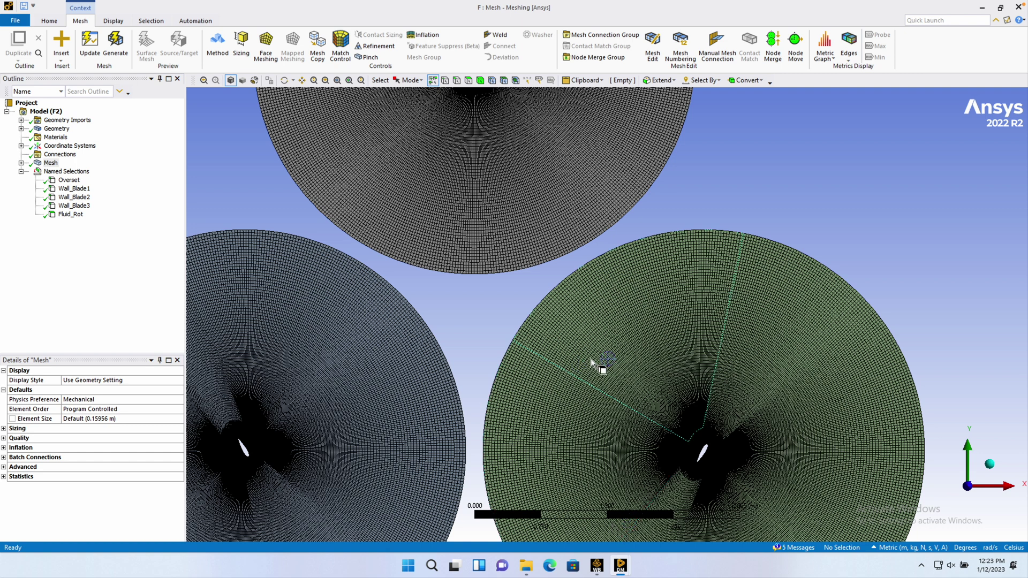
scroll(591, 359, down, 4)
mouse_move(621, 566)
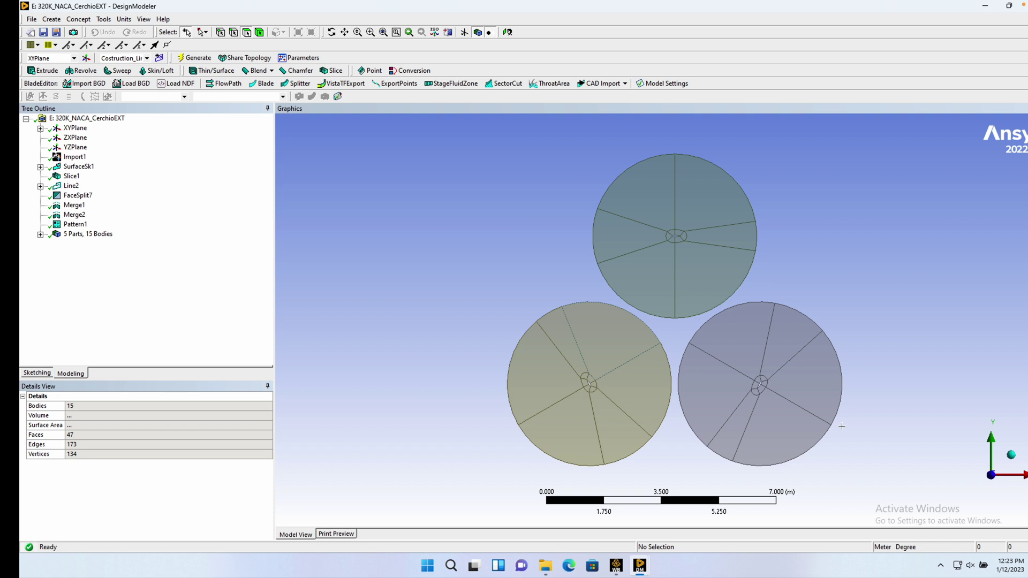
- Zoom out slightly on the CerchioEXT discs and minimise DesignModeler
scroll(669, 320, down, 2)
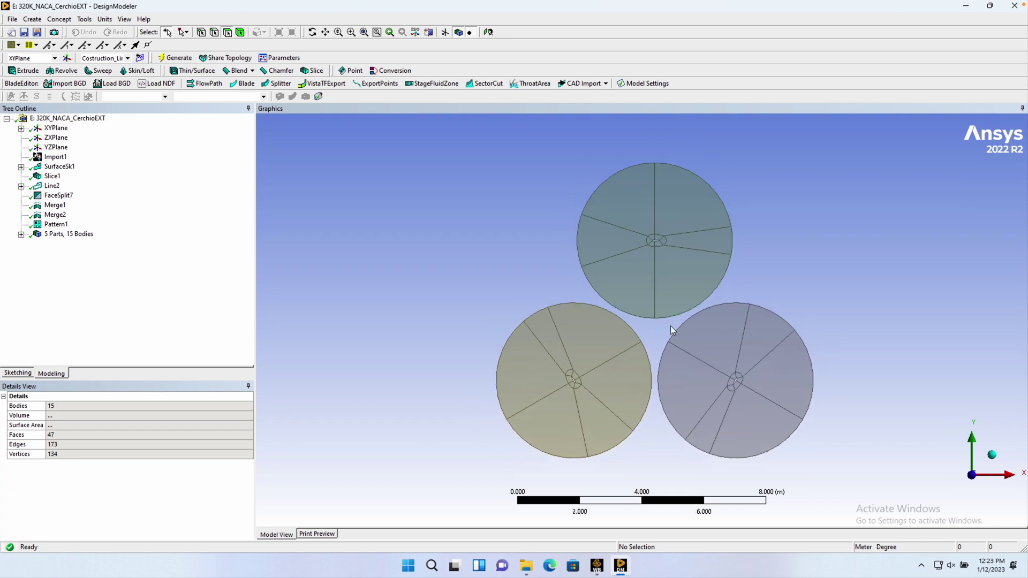
key(XF86AudioRaiseVolume)
click(966, 6)
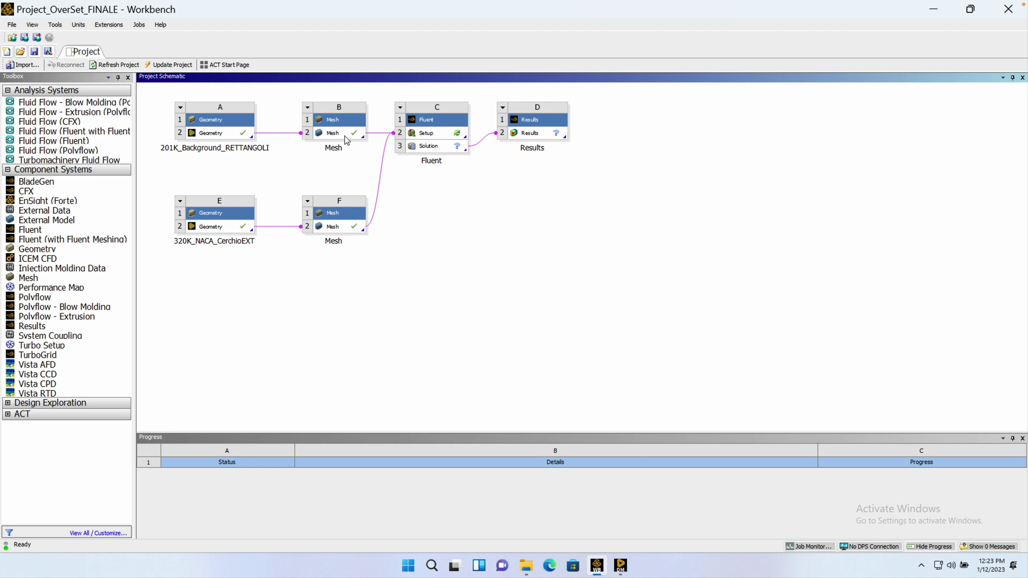
- Open the background system's B2 Mesh cell in Ansys Meshing
double_click(346, 139)
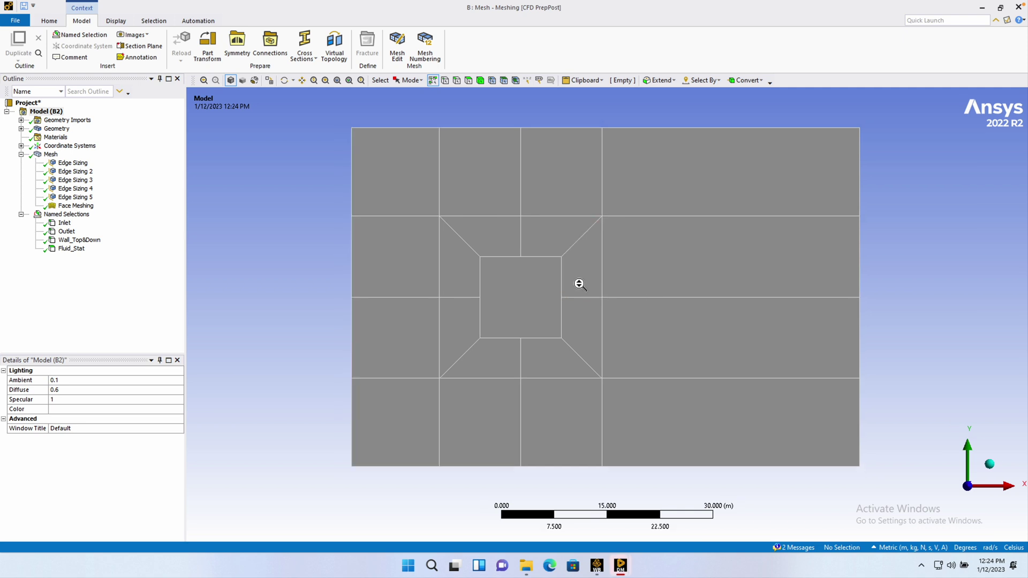
- Inspect the background mesh, then show the first Edge Sizing: 10 edges, 30 divisions, bias 10
click(51, 154)
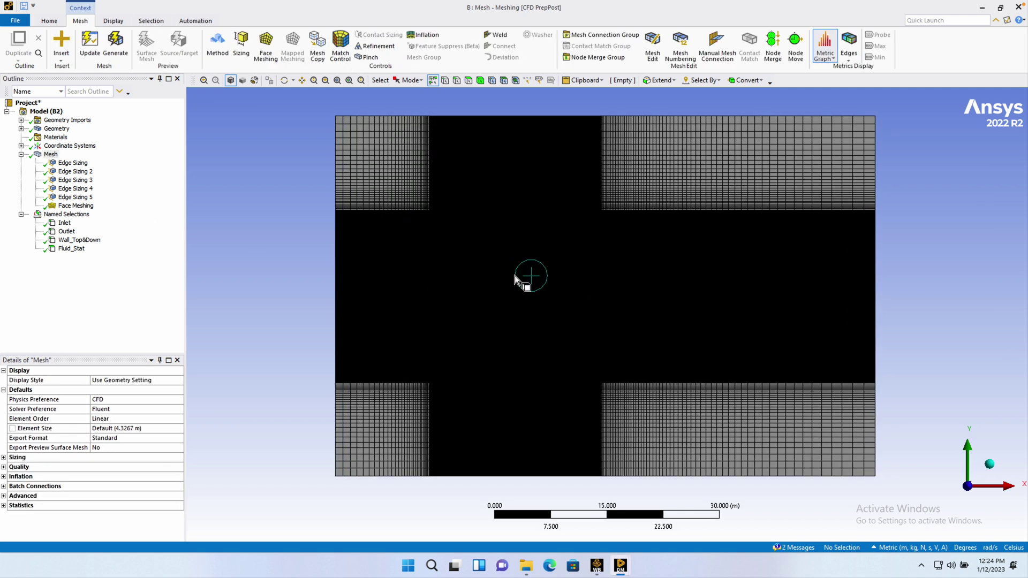
scroll(516, 275, up, 10)
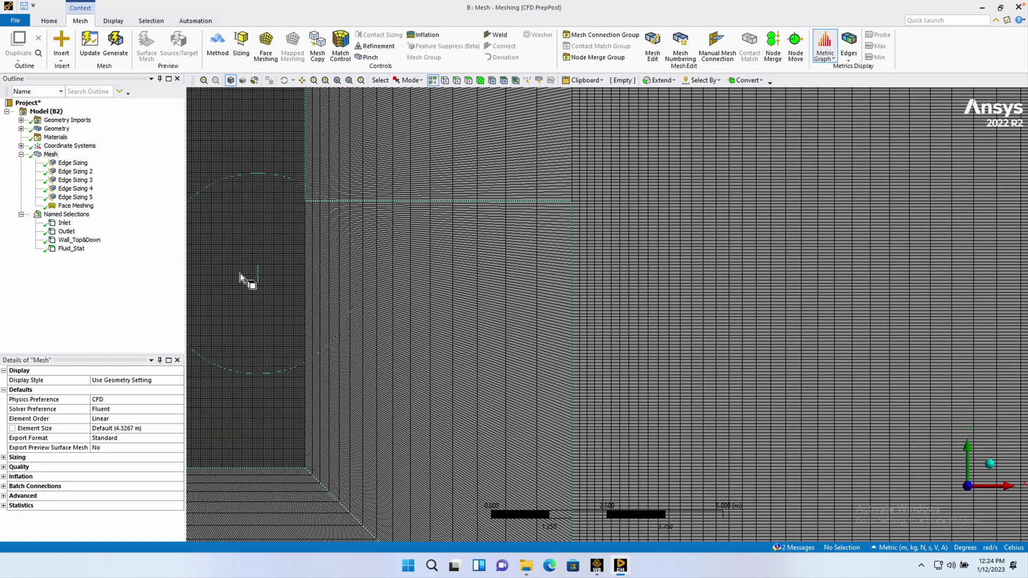
scroll(240, 273, down, 2)
ctrl+middle_drag(240, 274, 881, 309)
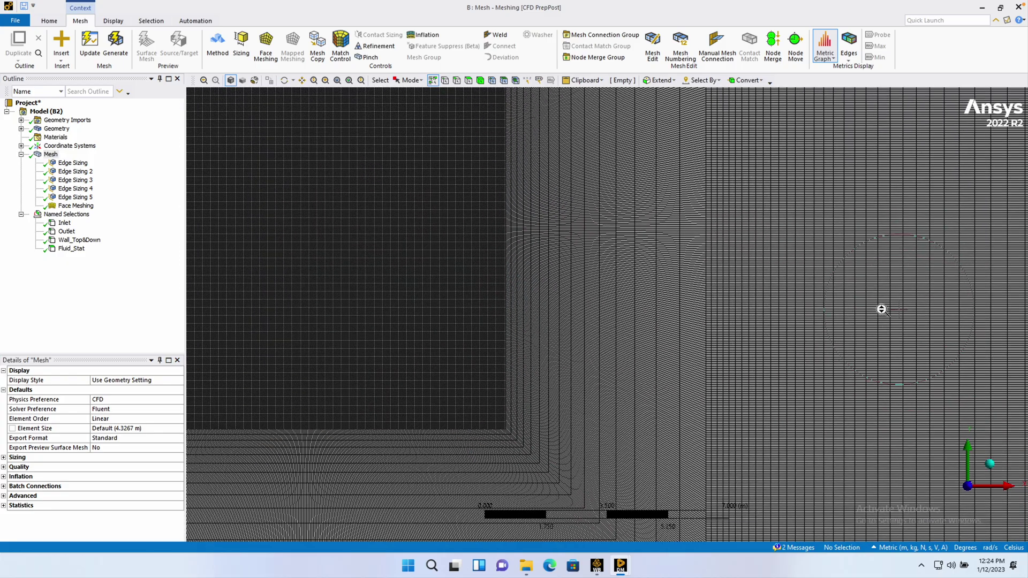
scroll(873, 326, down, 5)
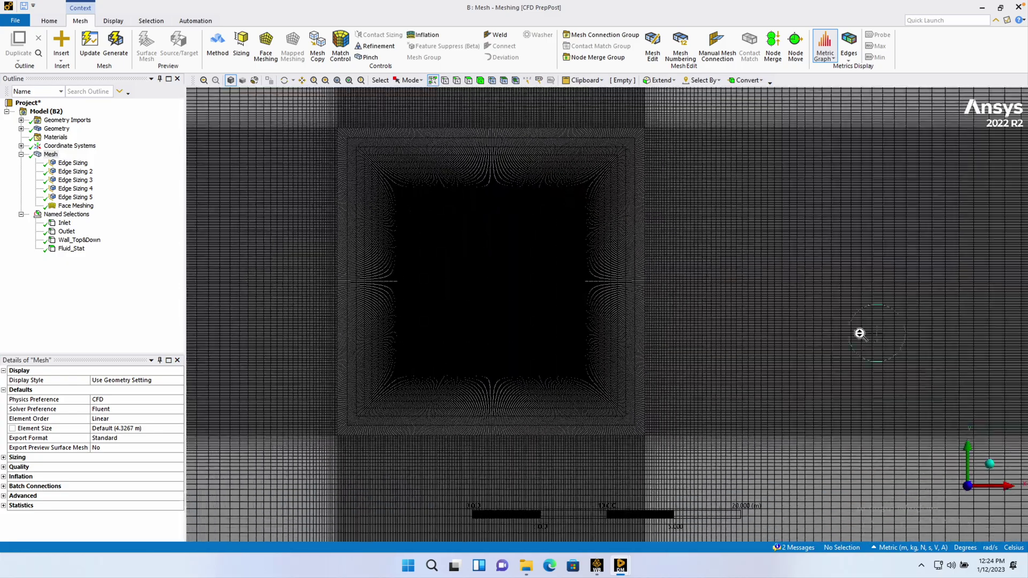
scroll(787, 335, down, 4)
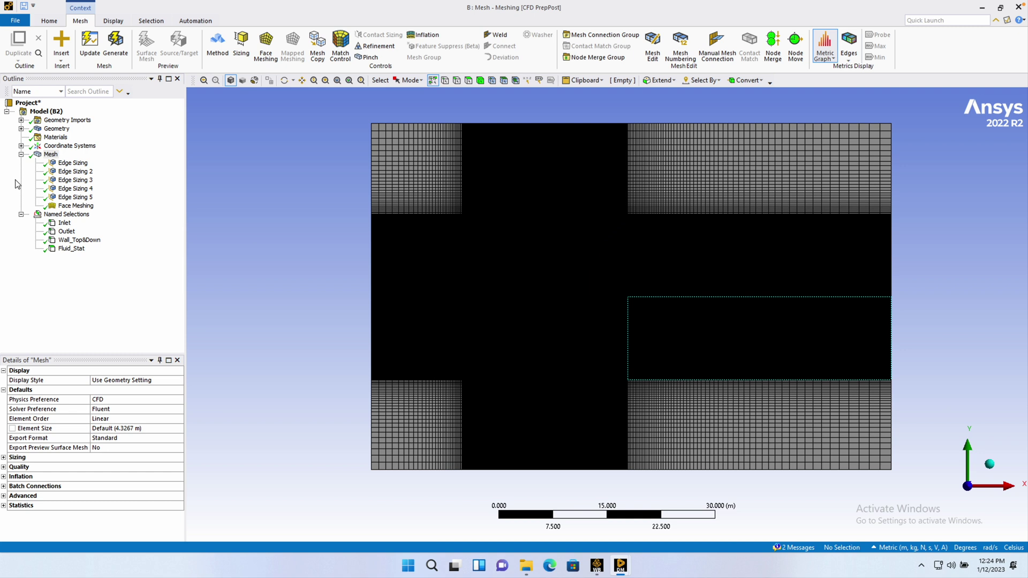
click(63, 163)
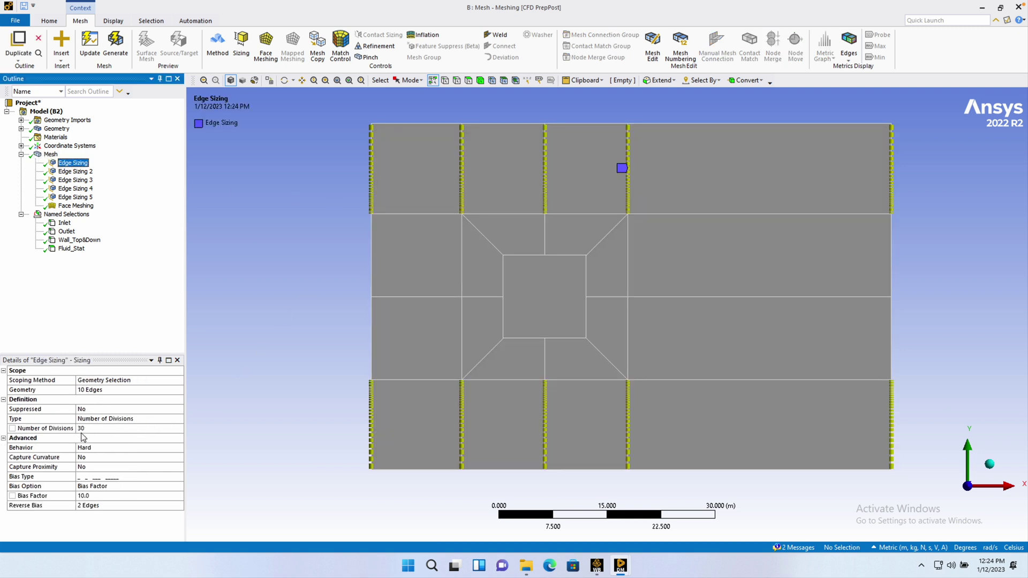
- Check the edge sizing's Bias Type unchanged, then show the 4 Named Selections overview
click(110, 477)
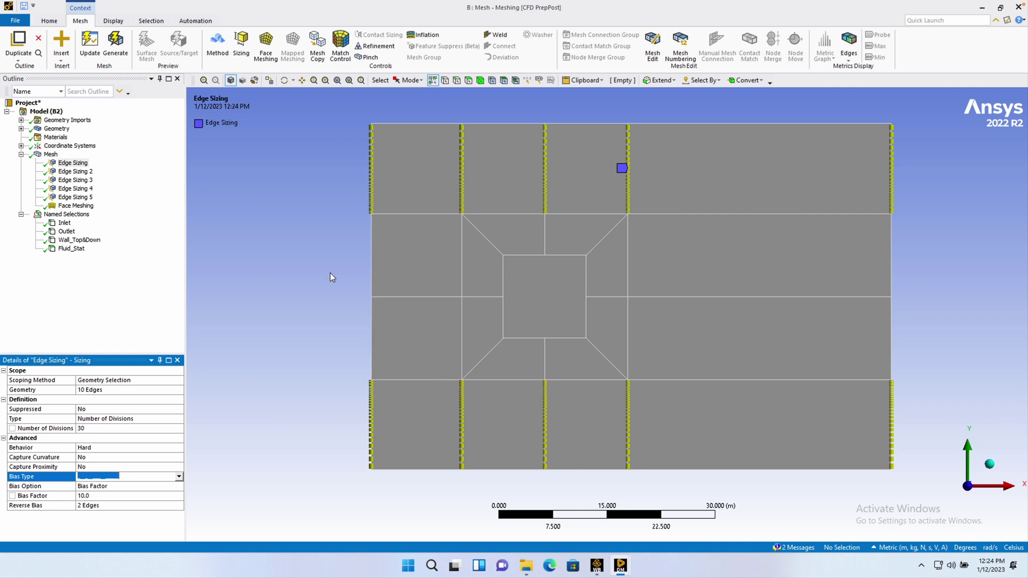
click(344, 269)
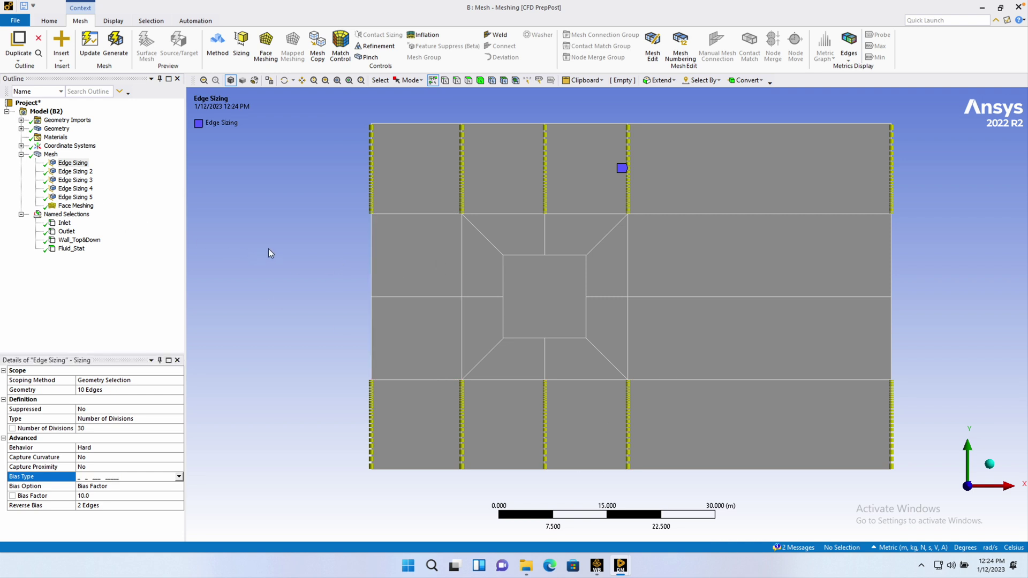
click(60, 215)
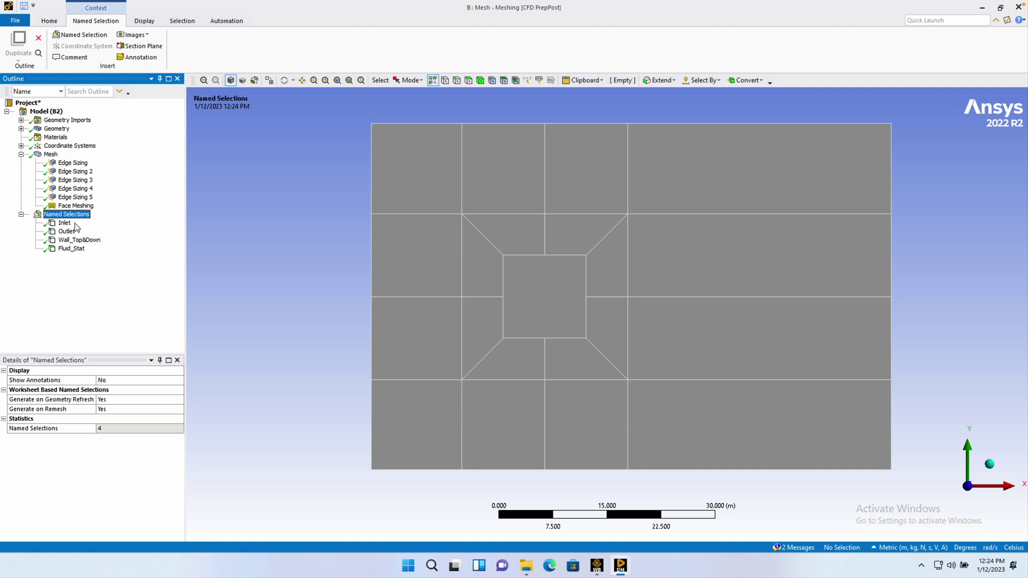
- Review the Inlet, Outlet, Wall_Top&Down and Fluid_Stat selections, then display the background mesh
click(65, 223)
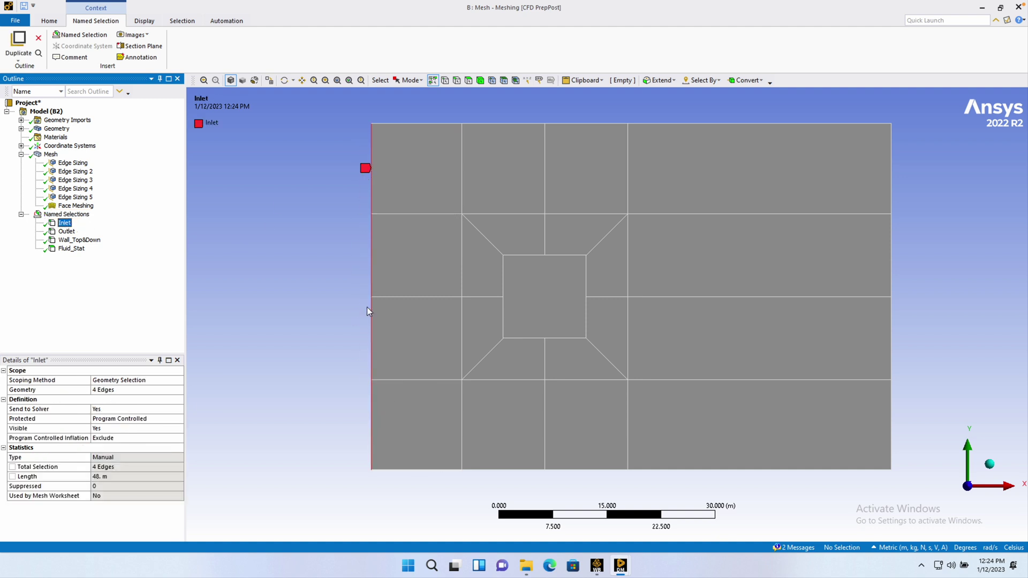
click(66, 231)
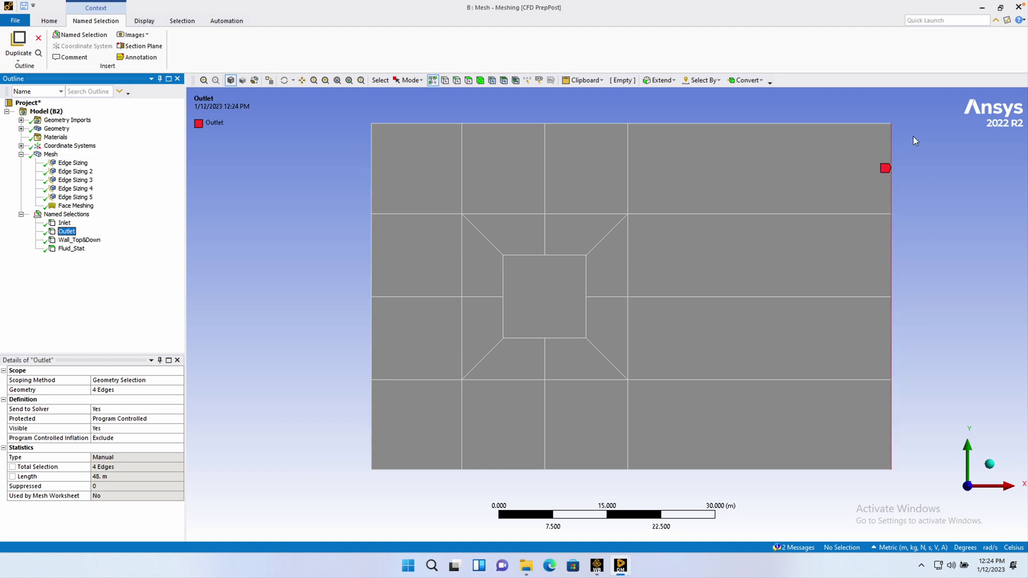
click(75, 240)
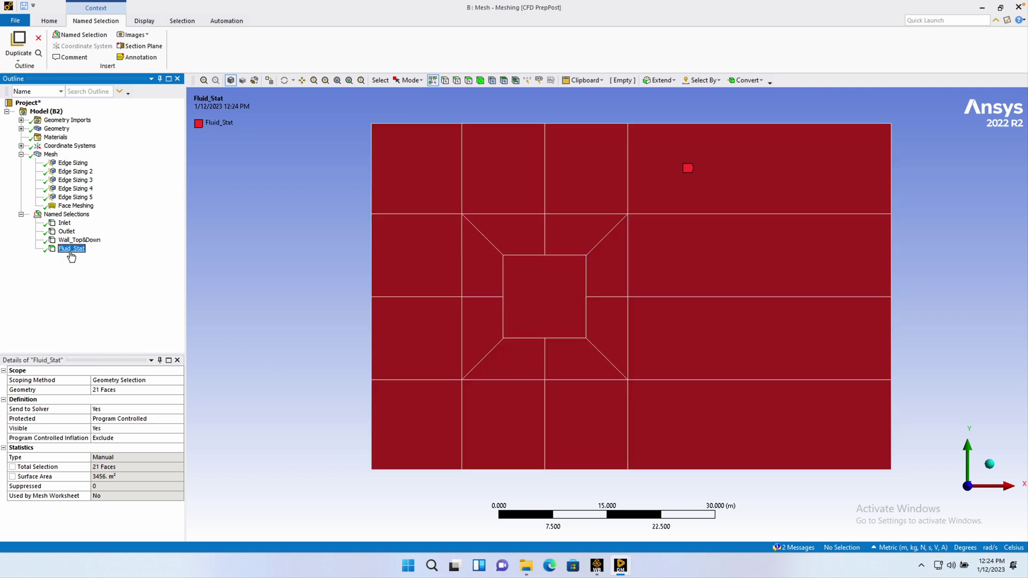
click(72, 249)
scroll(546, 296, down, 1)
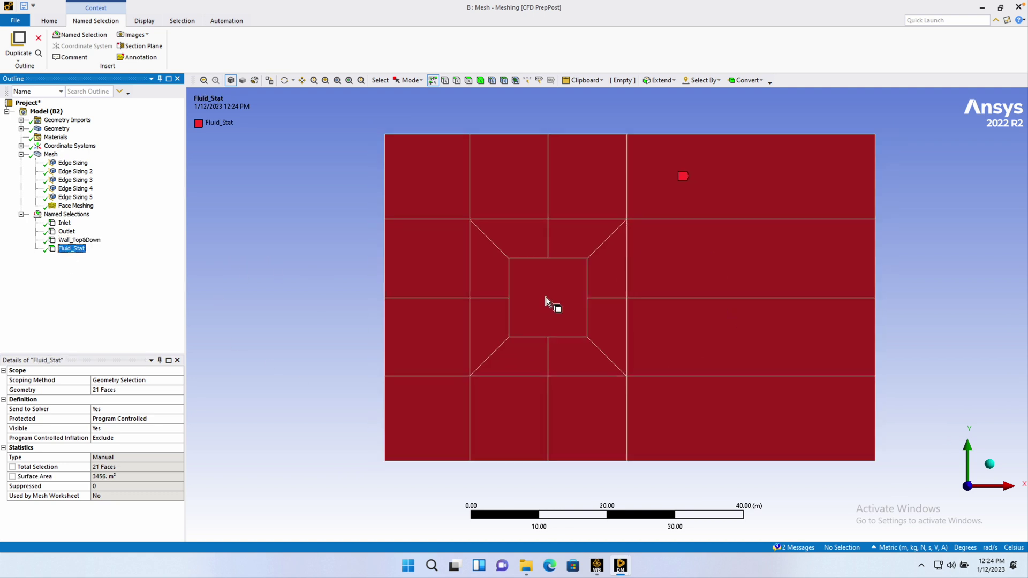
click(64, 222)
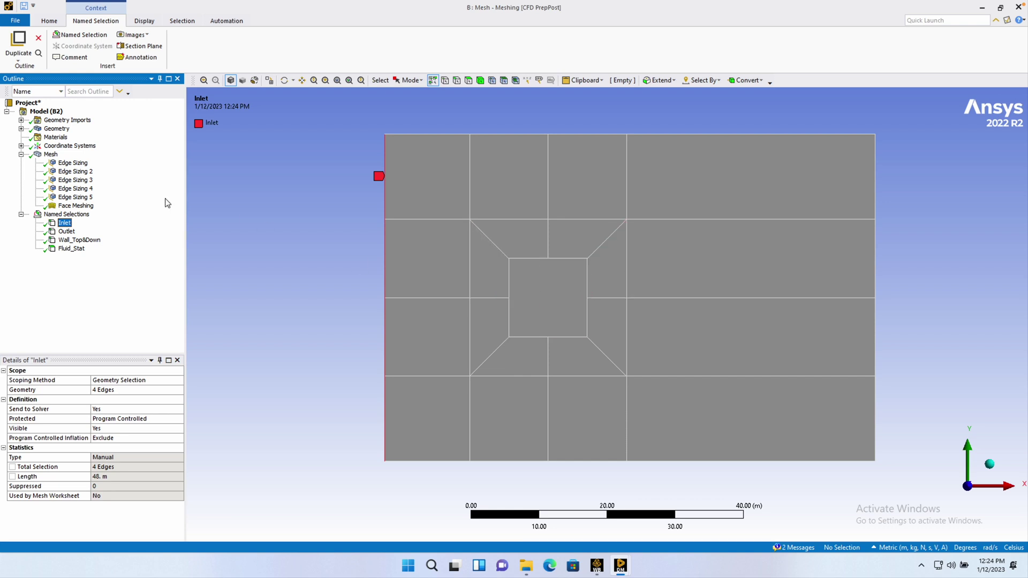
click(51, 154)
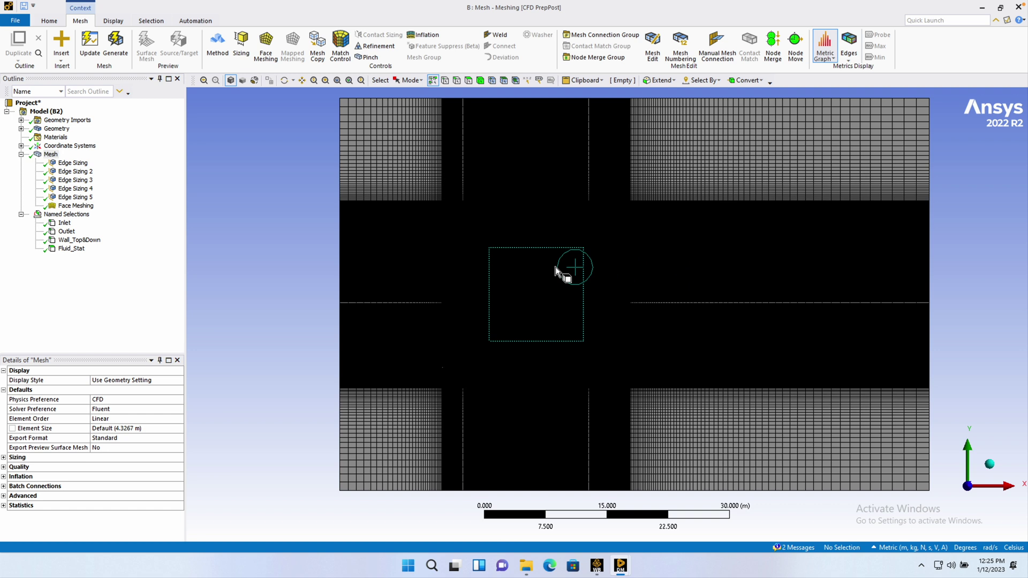
- Plot the Skewness, Orthogonal Quality, then Aspect Ratio mesh-metric histograms
click(834, 60)
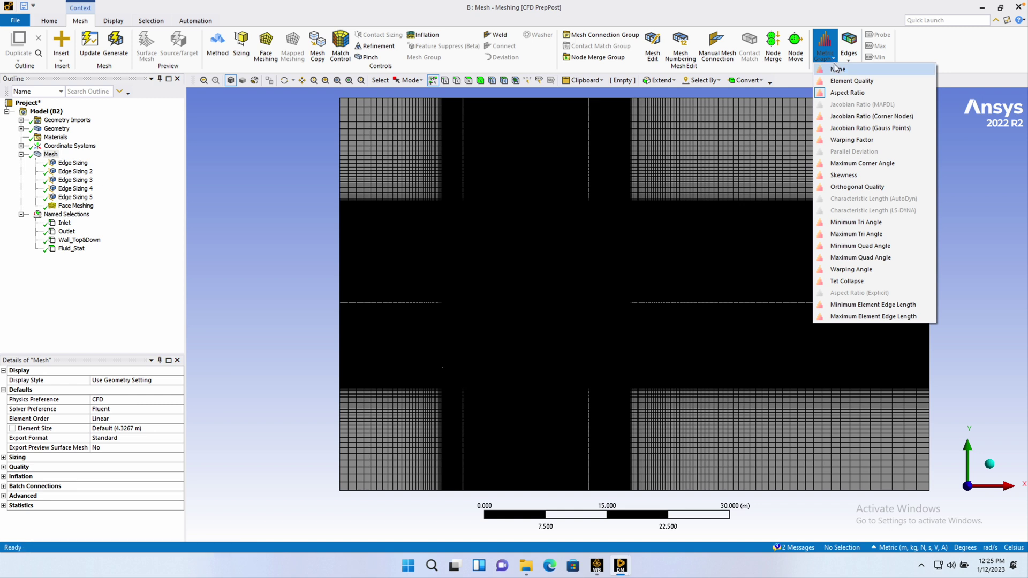
click(870, 175)
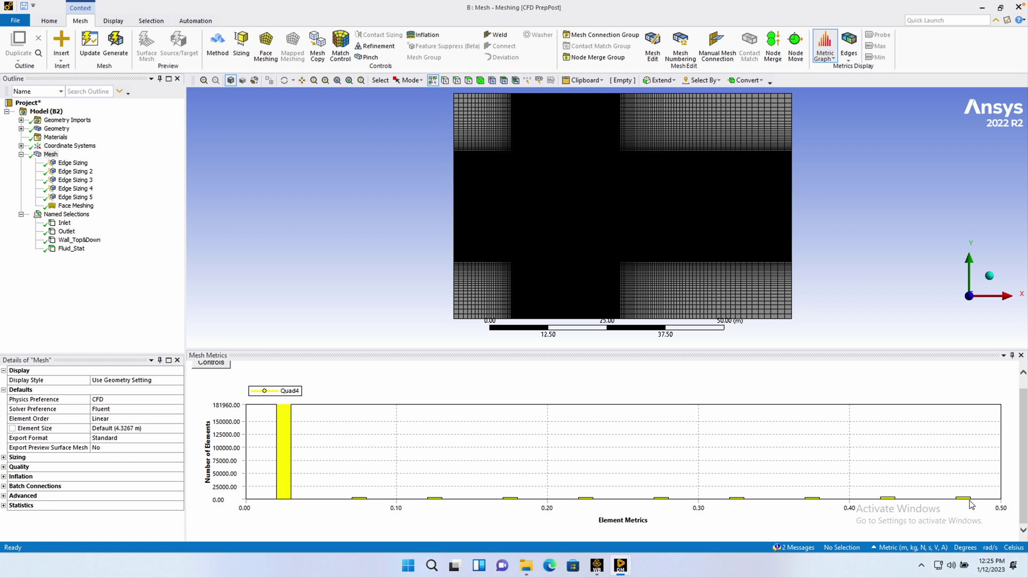
click(825, 56)
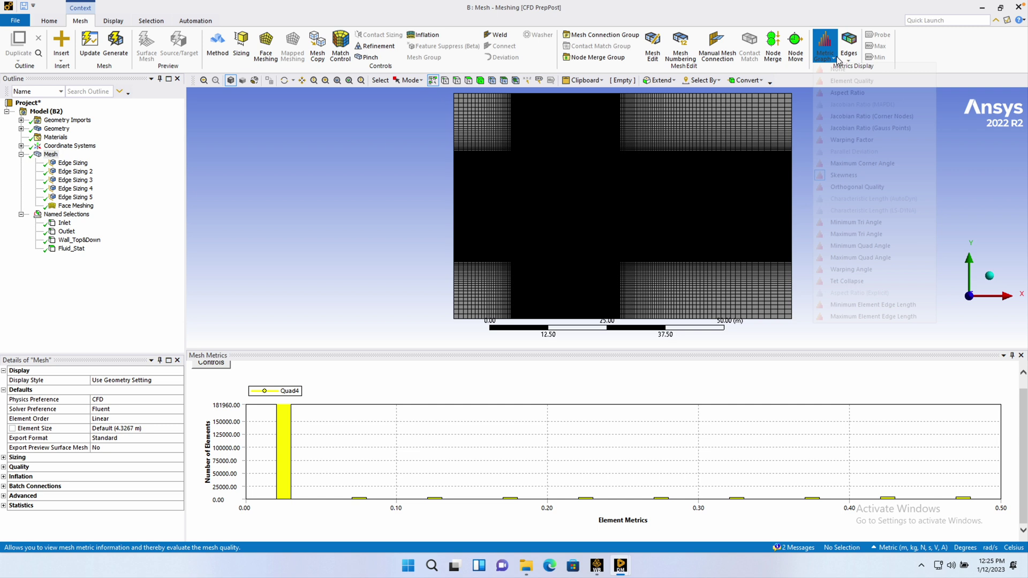
click(858, 187)
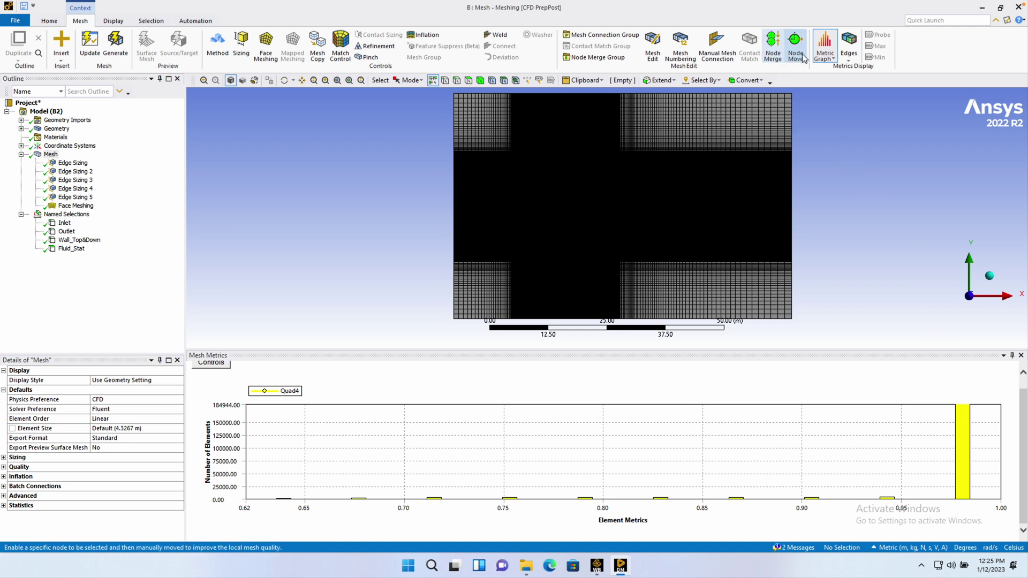
click(825, 51)
click(868, 92)
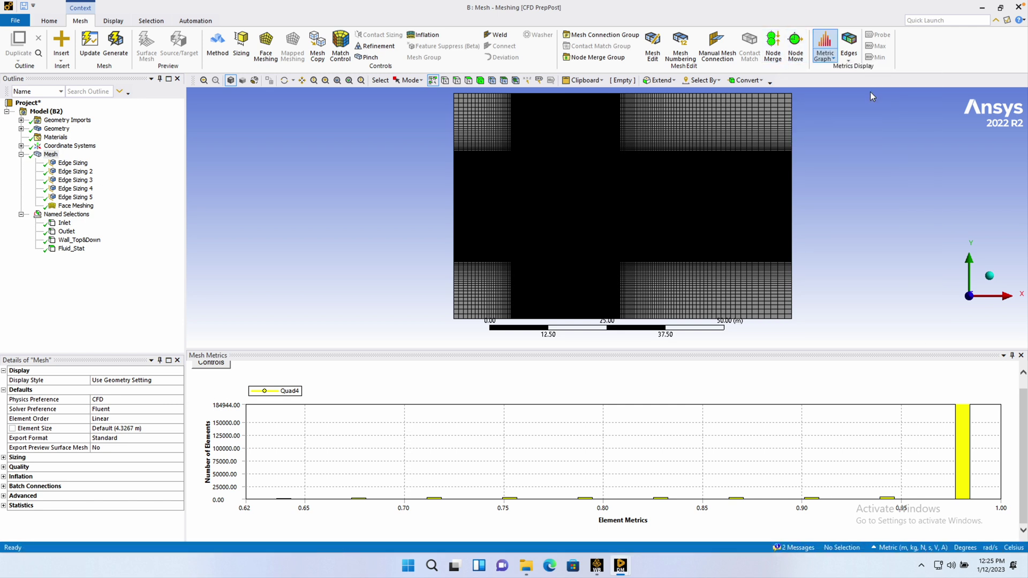
- Zoom into the fine-coarse mesh boundary, then minimize the Meshing window
scroll(581, 260, up, 10)
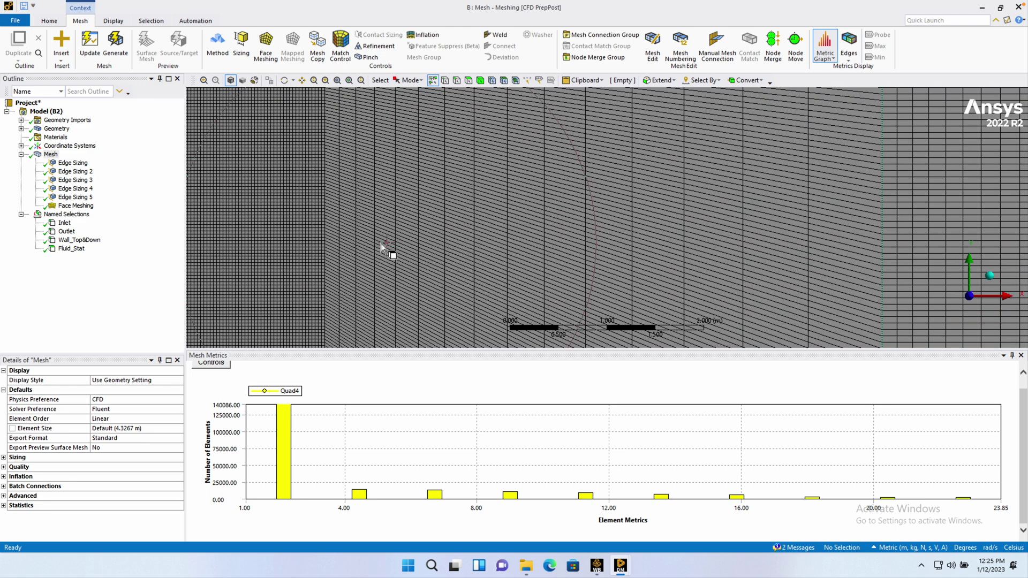
ctrl+middle_drag(381, 243, 558, 258)
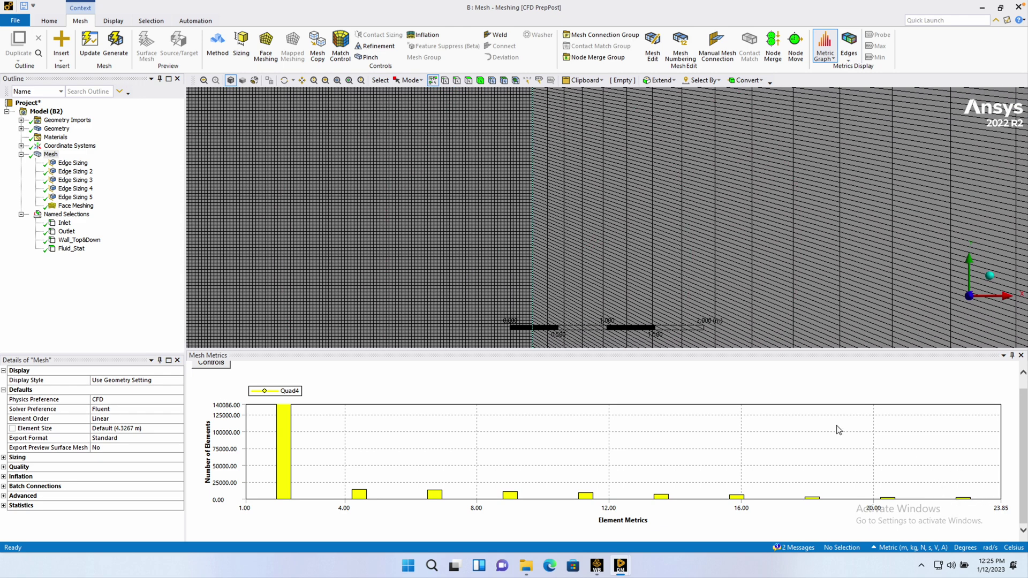
scroll(583, 276, up, 1)
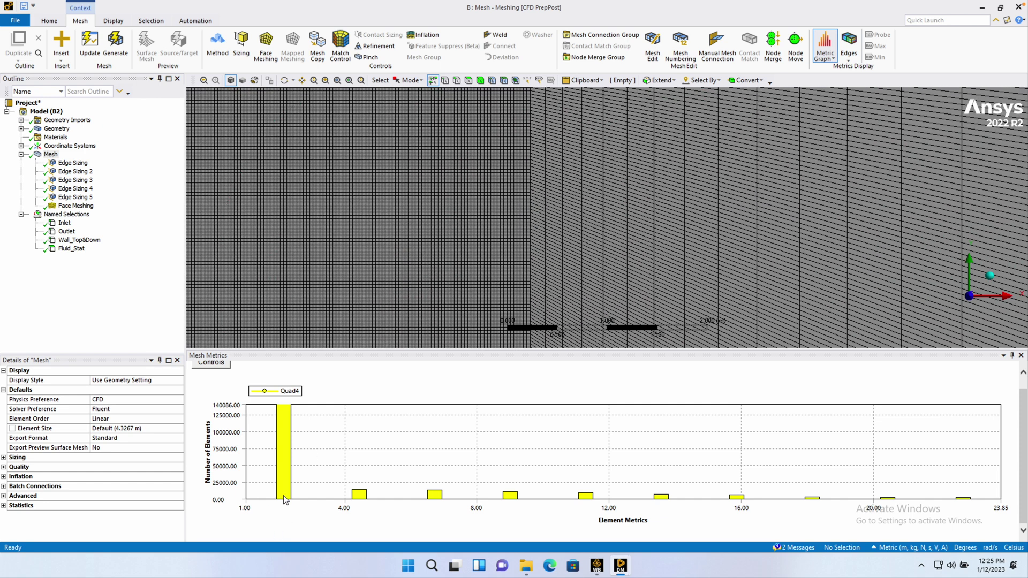
scroll(480, 211, down, 4)
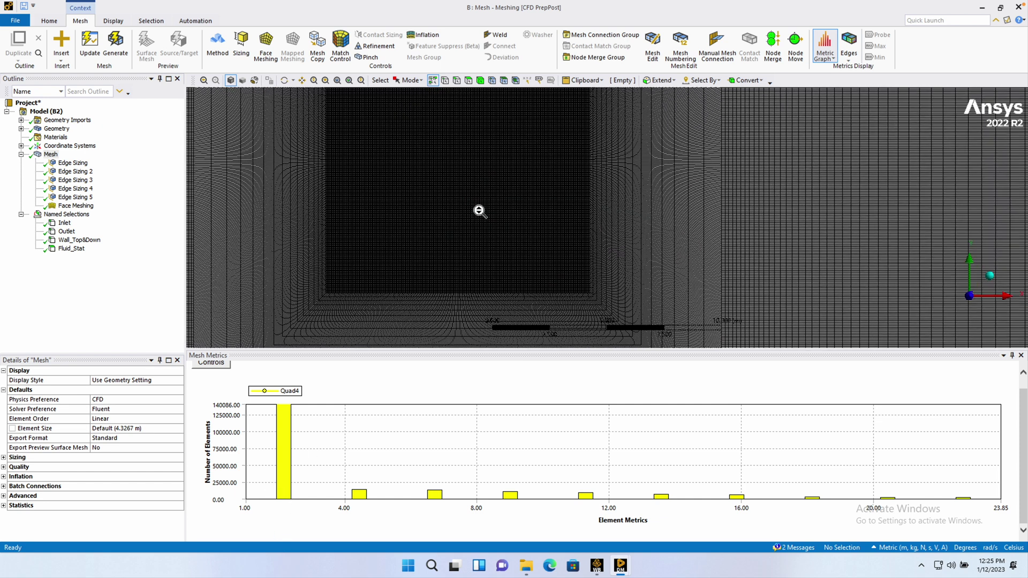
scroll(481, 214, down, 3)
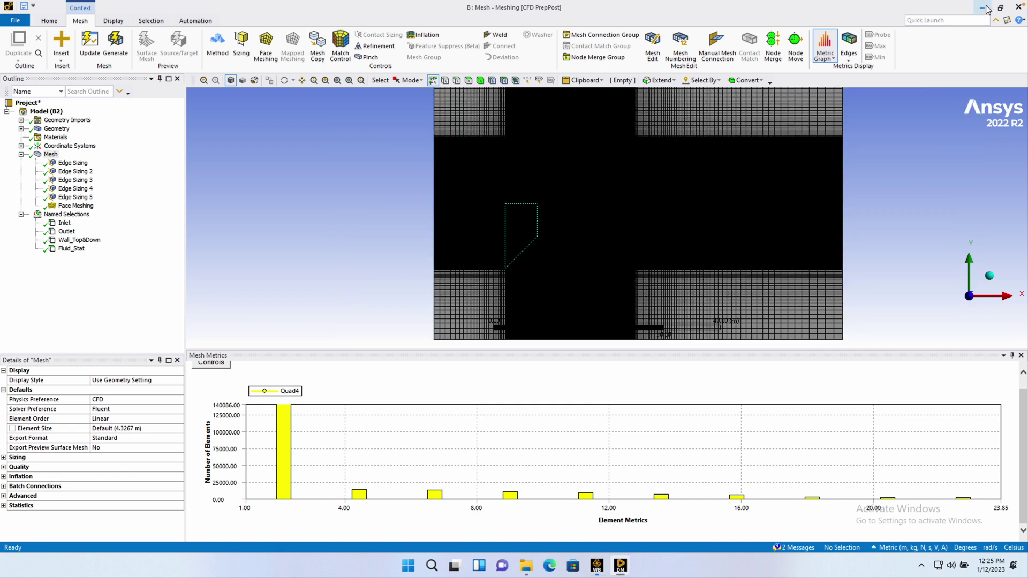
click(986, 8)
- Open the rotor mesh system and review its Overset, Wall_Blade1 and Fluid_Rot named selections
double_click(328, 227)
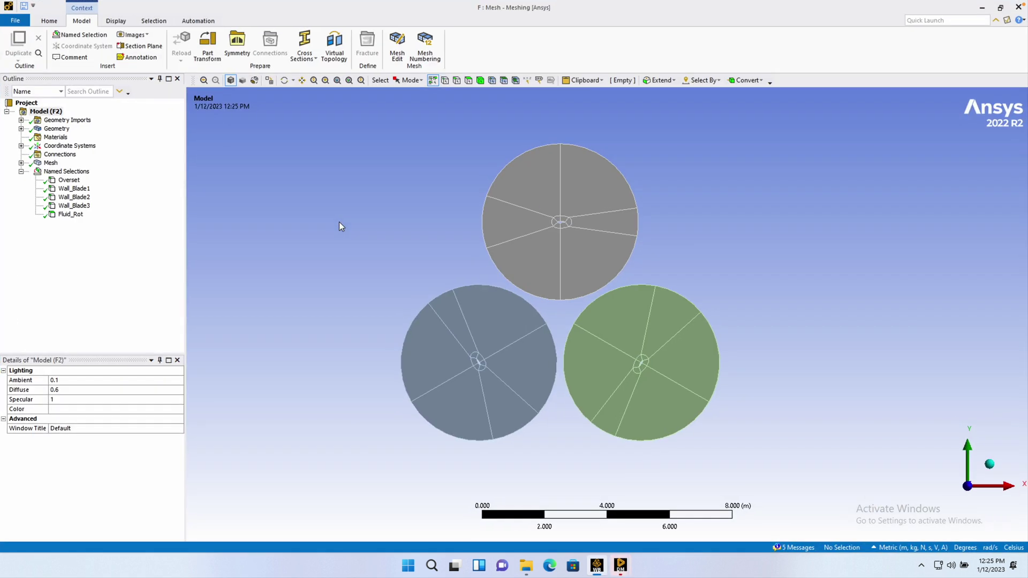
click(68, 172)
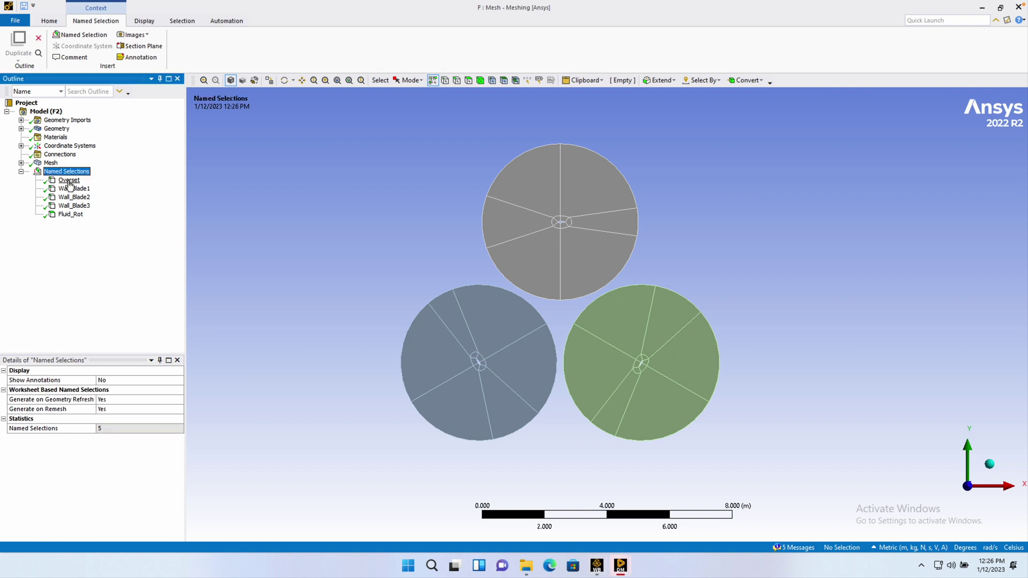
click(69, 181)
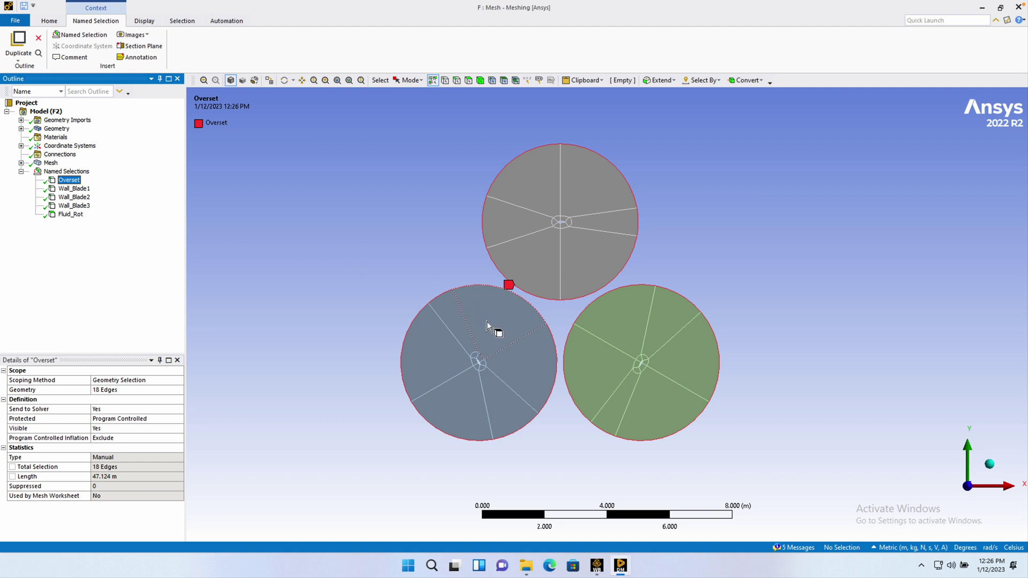
click(78, 190)
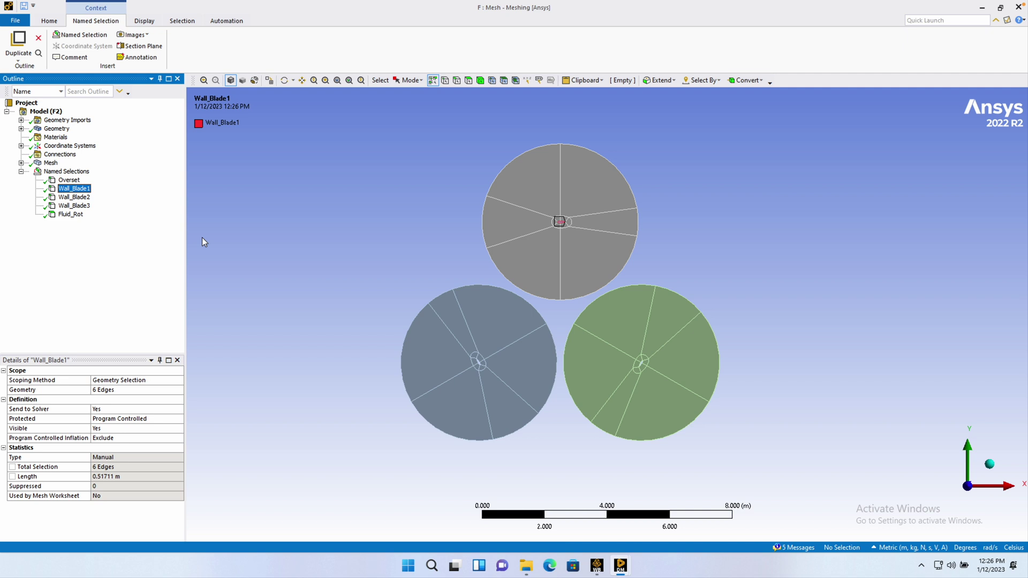
scroll(617, 250, up, 4)
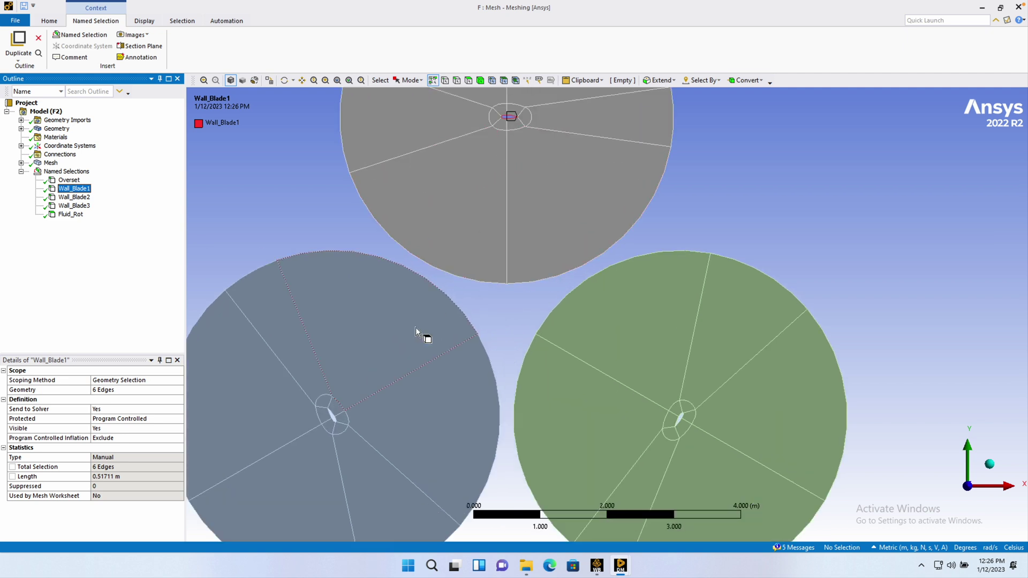
click(70, 214)
scroll(539, 284, down, 3)
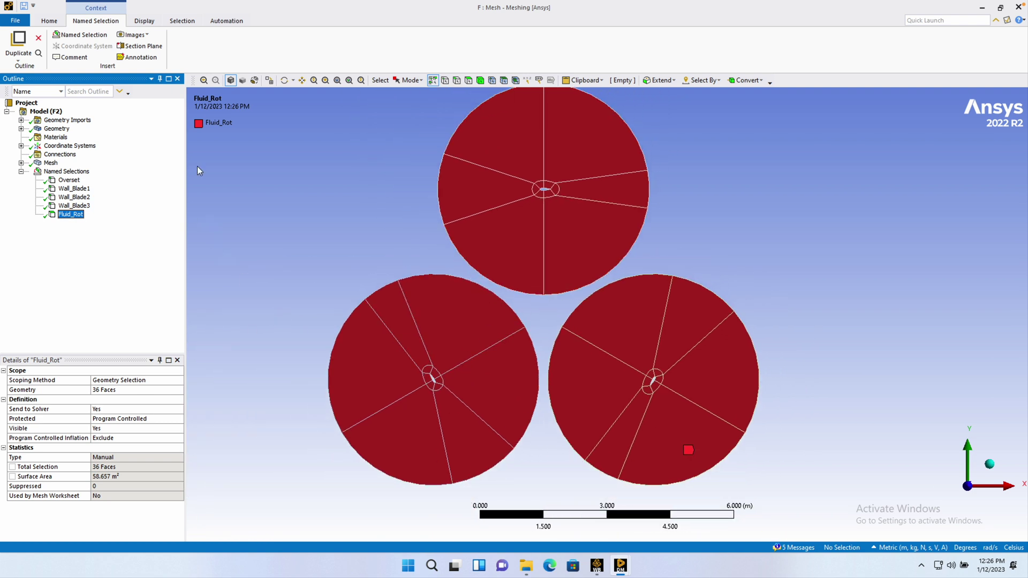
- Chart the rotor mesh's Aspect Ratio, Skewness and Orthogonal Quality distributions
click(50, 163)
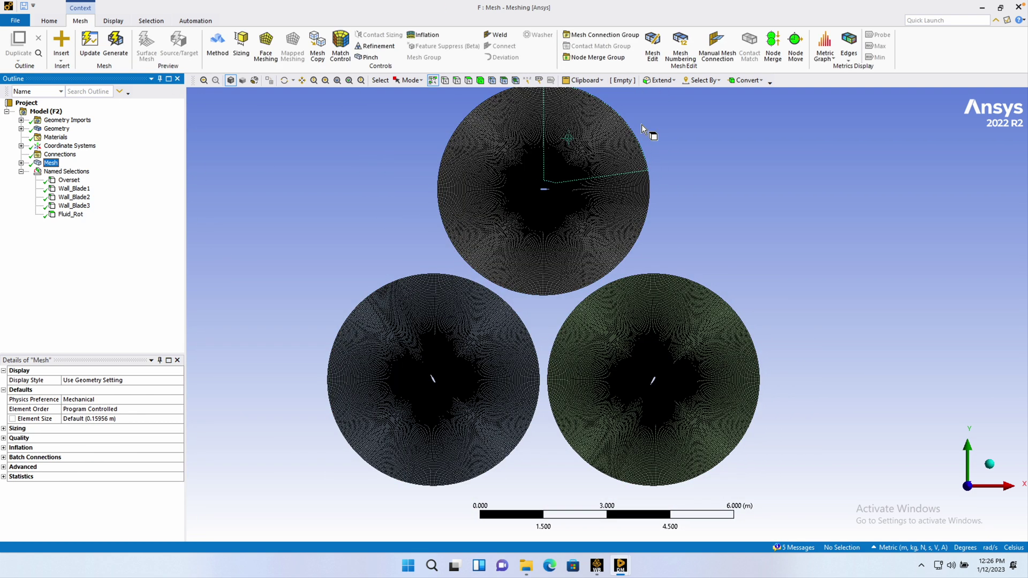
click(825, 51)
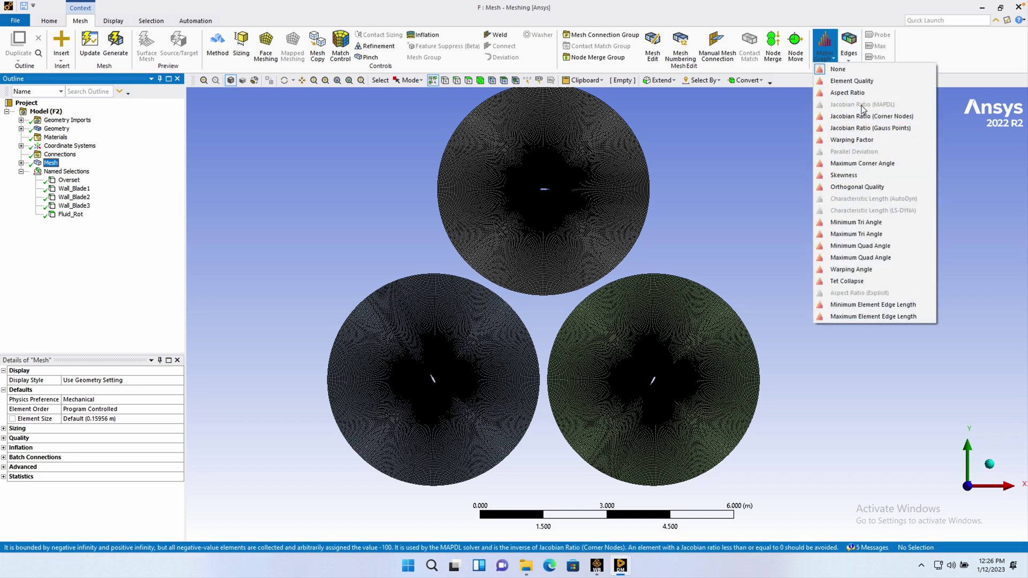
click(851, 92)
click(844, 175)
click(825, 51)
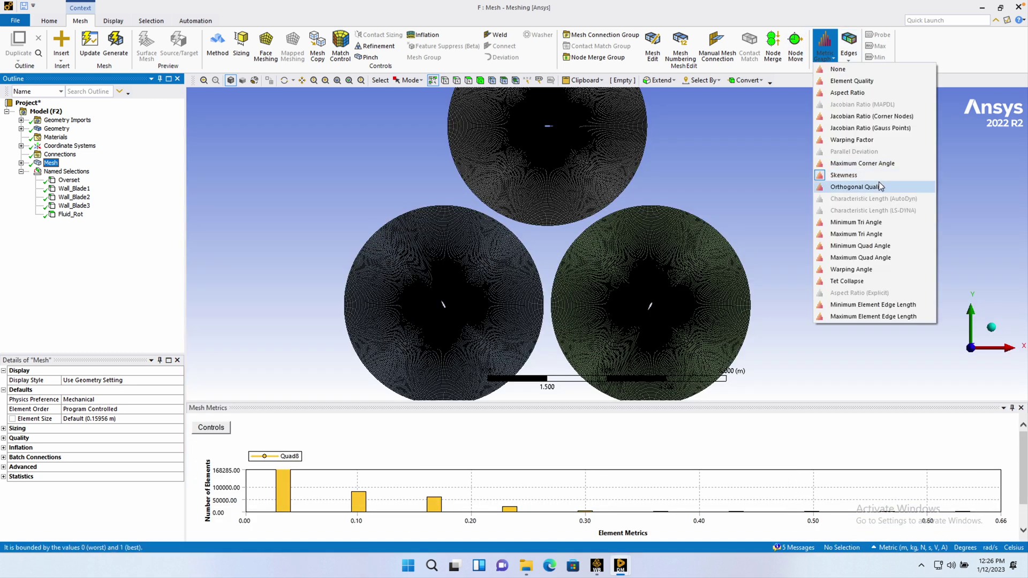
click(851, 175)
click(825, 51)
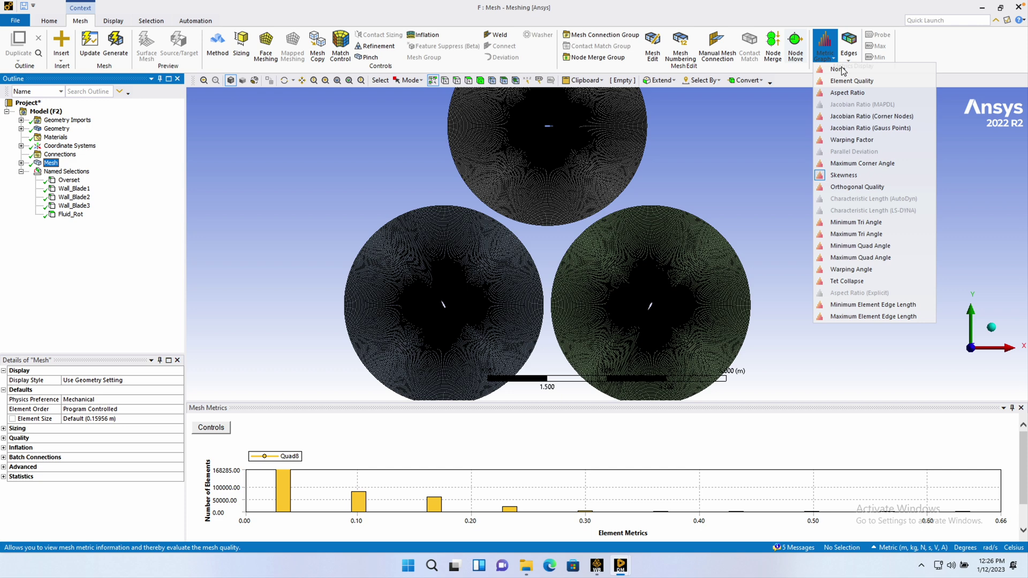
click(852, 187)
- Zoom into the first cell layer at a blade's leading edge
click(992, 327)
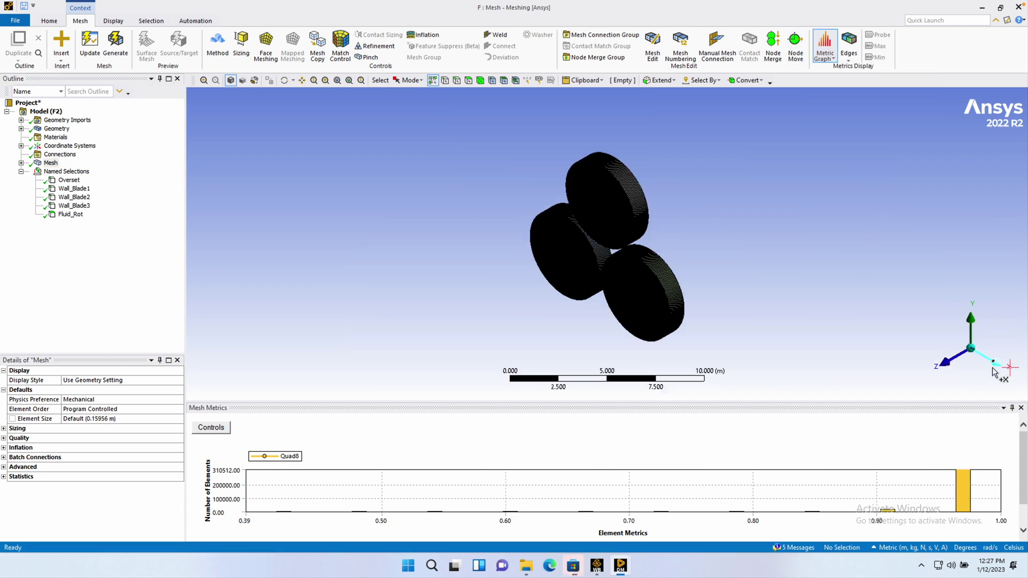
click(952, 366)
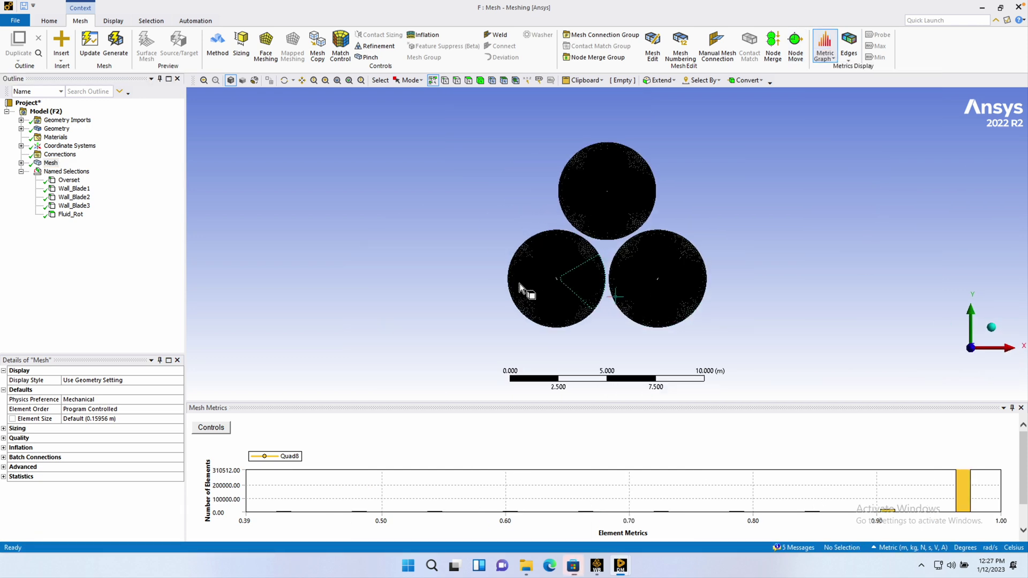
scroll(624, 289, up, 5)
scroll(744, 294, up, 2)
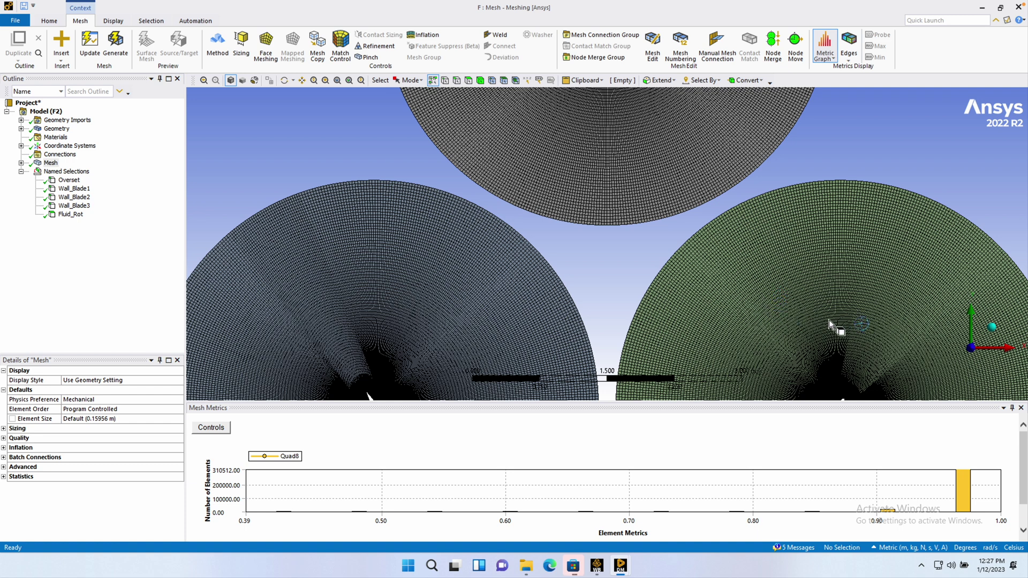
scroll(825, 321, up, 5)
drag(700, 246, 801, 335)
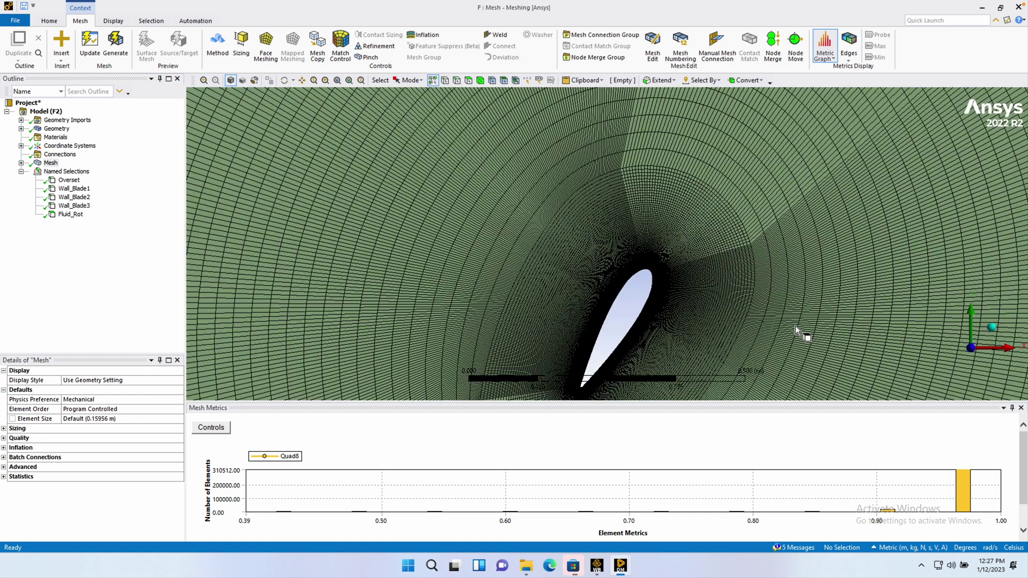
drag(608, 245, 691, 284)
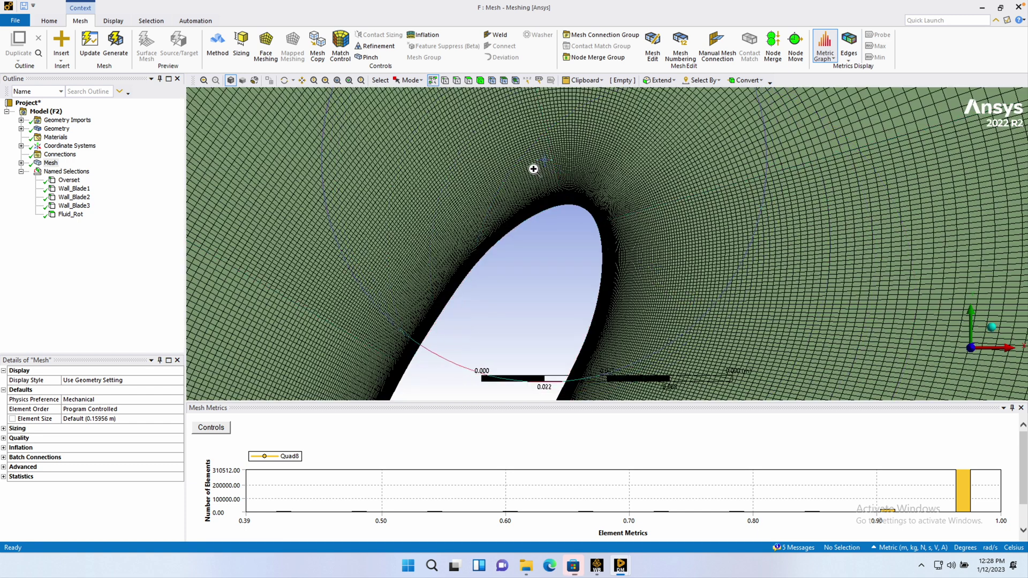
drag(533, 168, 654, 337)
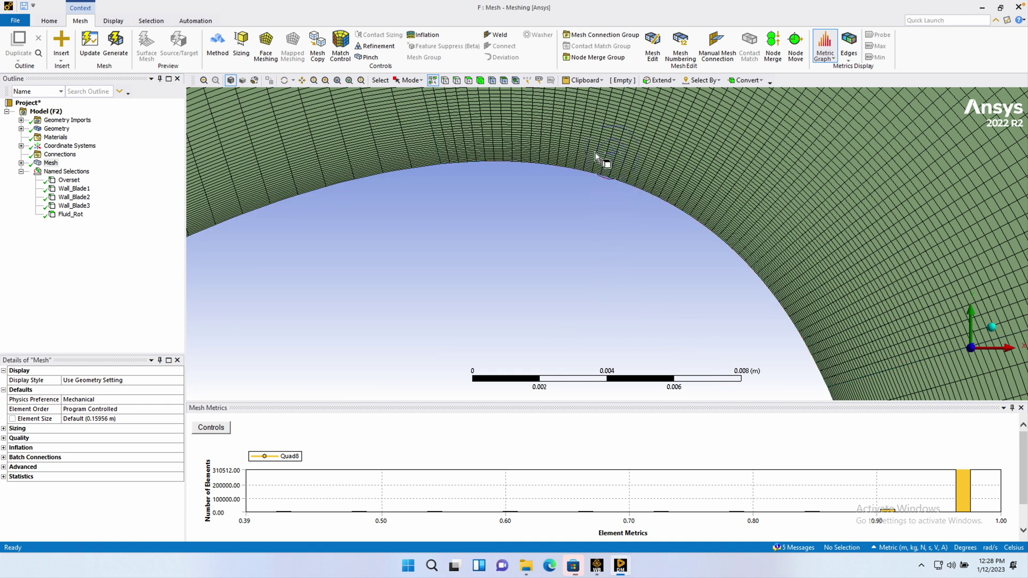
drag(596, 152, 684, 246)
drag(642, 220, 513, 115)
- Measure the first-layer cell height between two blade-wall nodes, then close Meshing
click(491, 80)
click(656, 275)
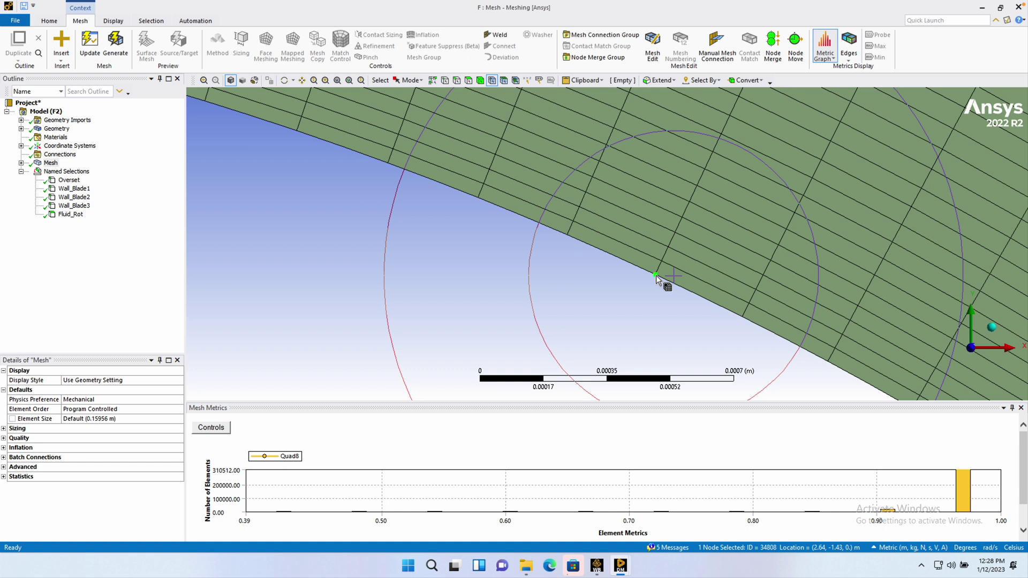
ctrl+click(661, 261)
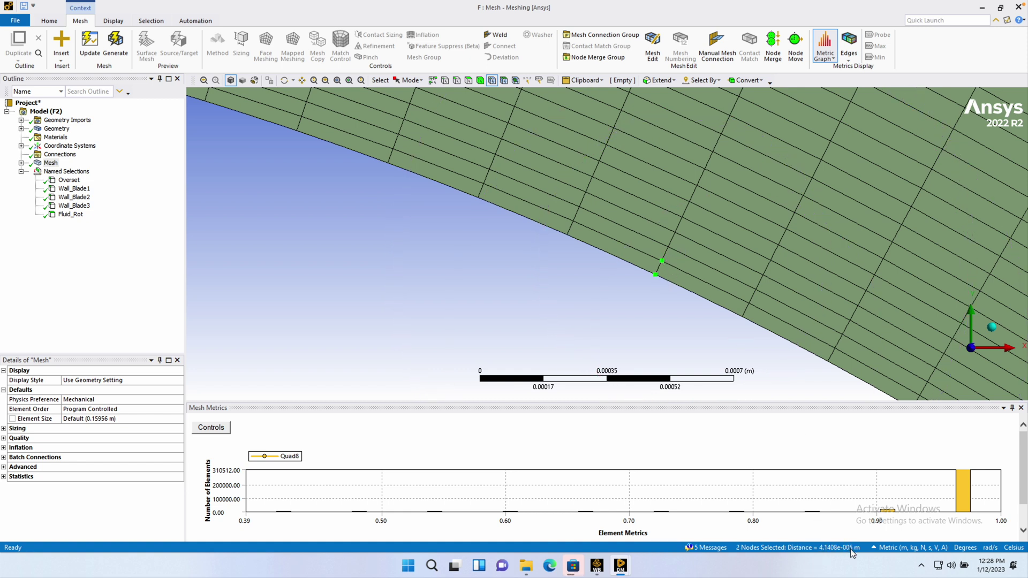
click(575, 291)
scroll(583, 315, down, 5)
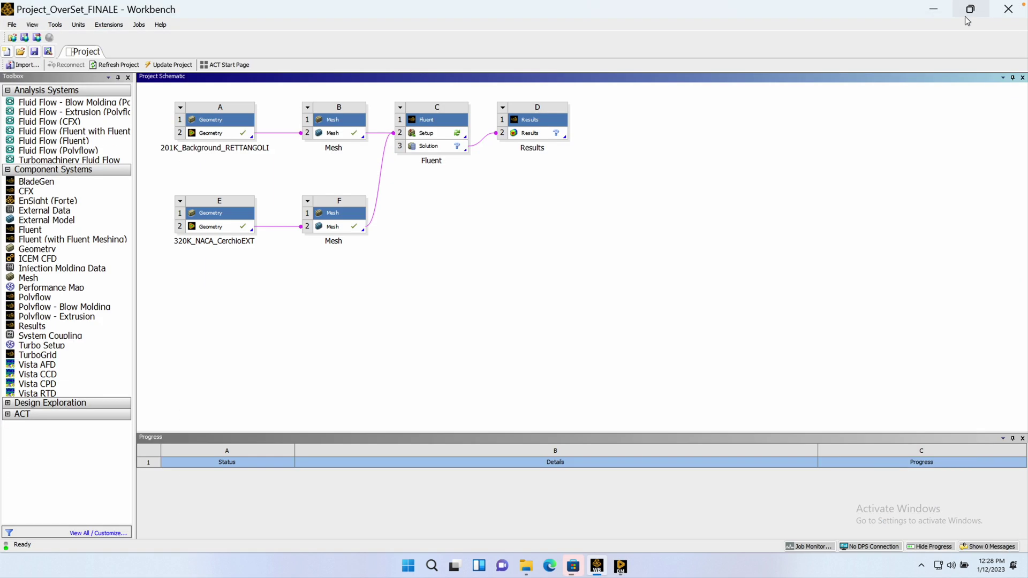
click(982, 7)
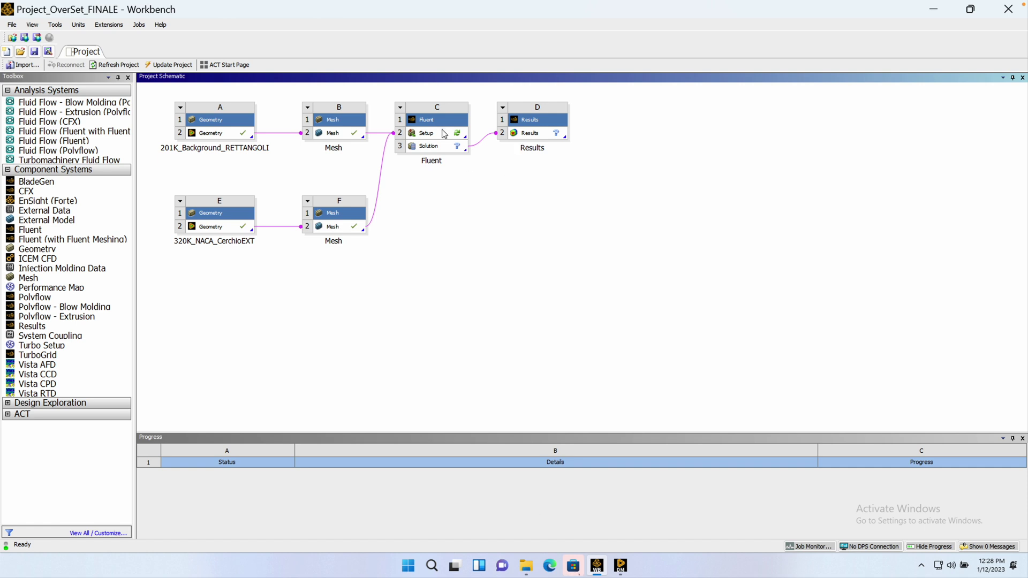
- Launch Fluent setup from Workbench in double precision with 4 solver processes
click(437, 120)
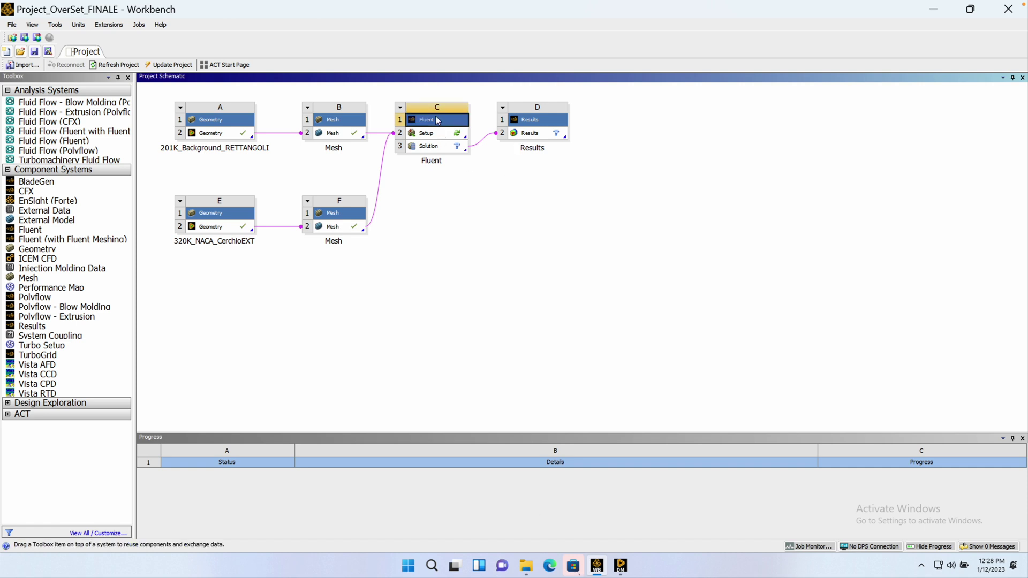
right_click(443, 132)
click(458, 141)
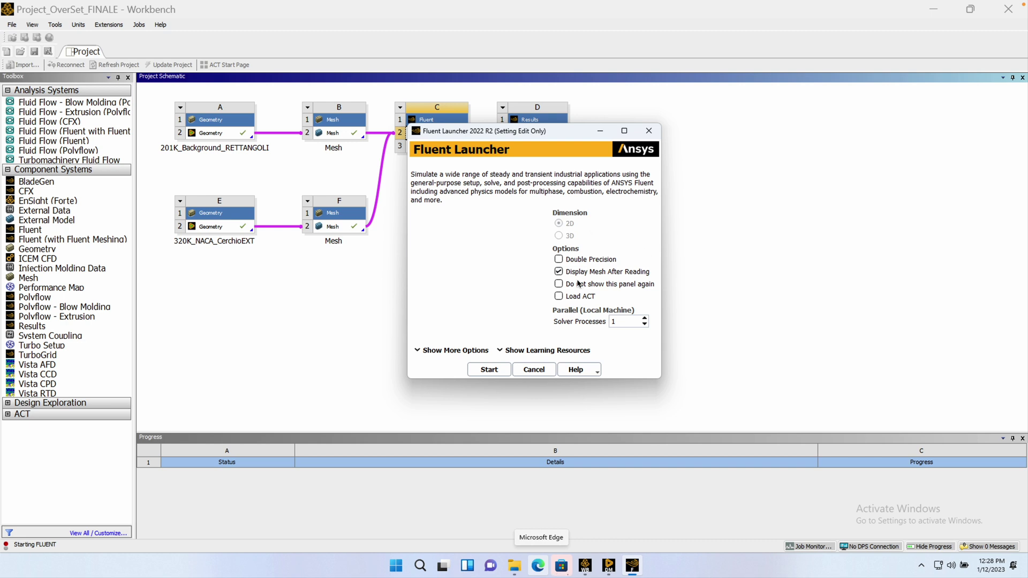
click(584, 260)
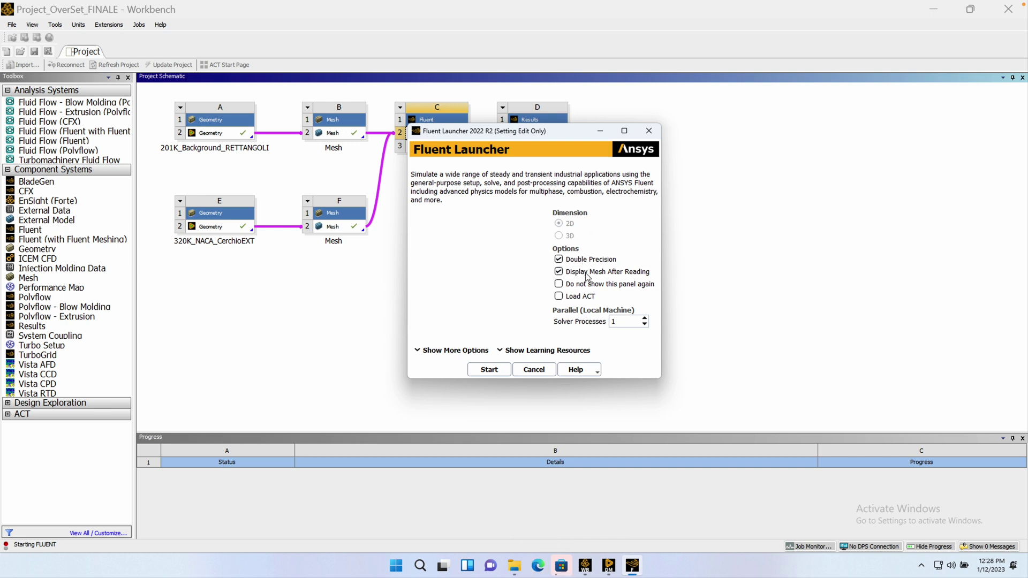
click(623, 321)
text(4)
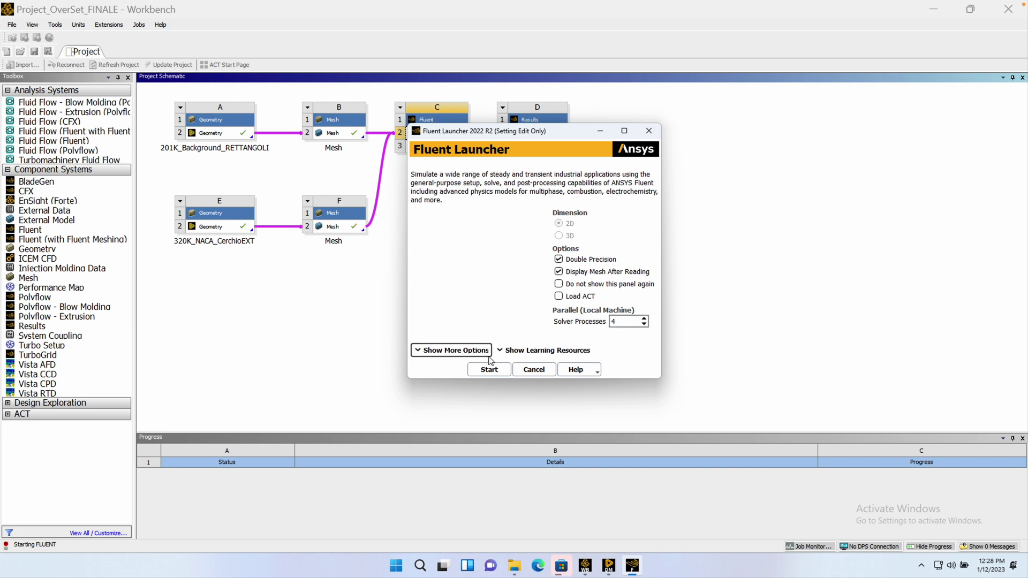
click(503, 373)
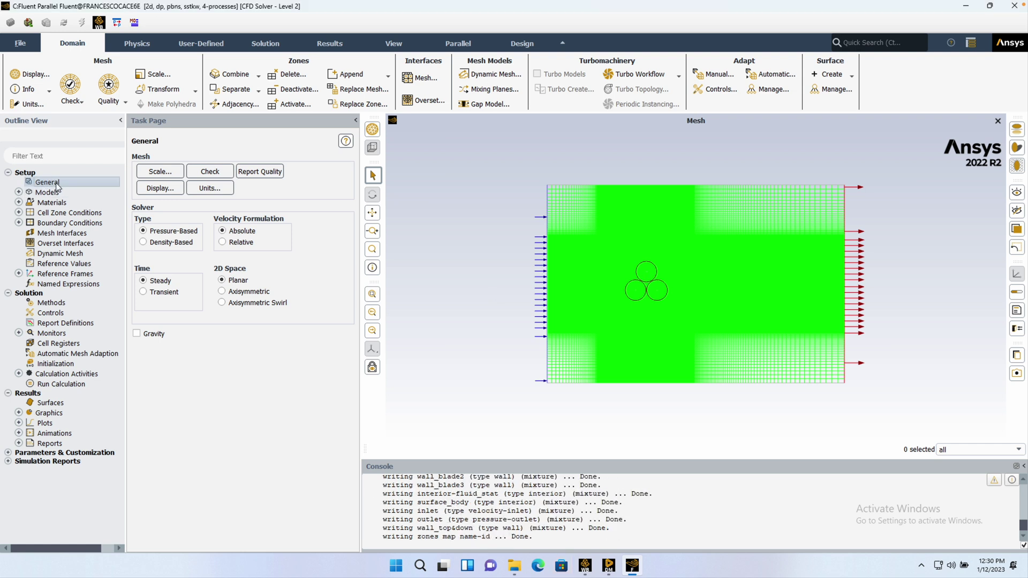
- Make the solver transient and keep the SST k-omega viscous model
click(157, 292)
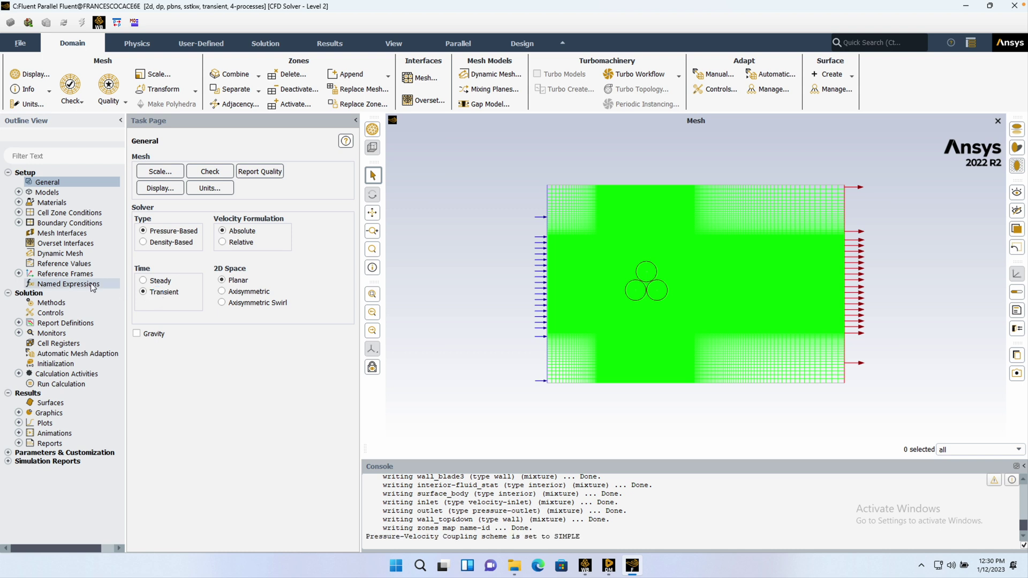
click(19, 193)
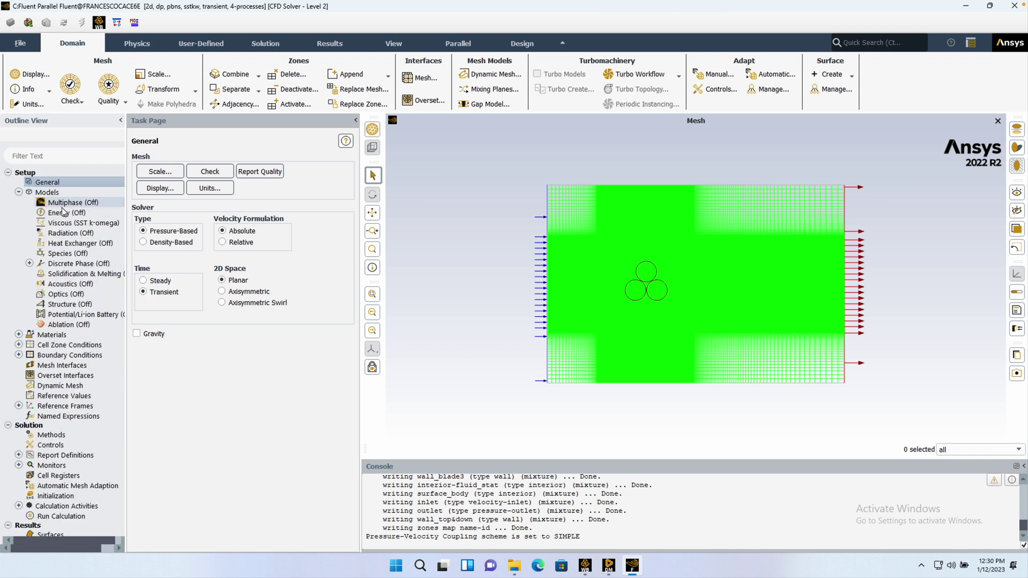
double_click(85, 223)
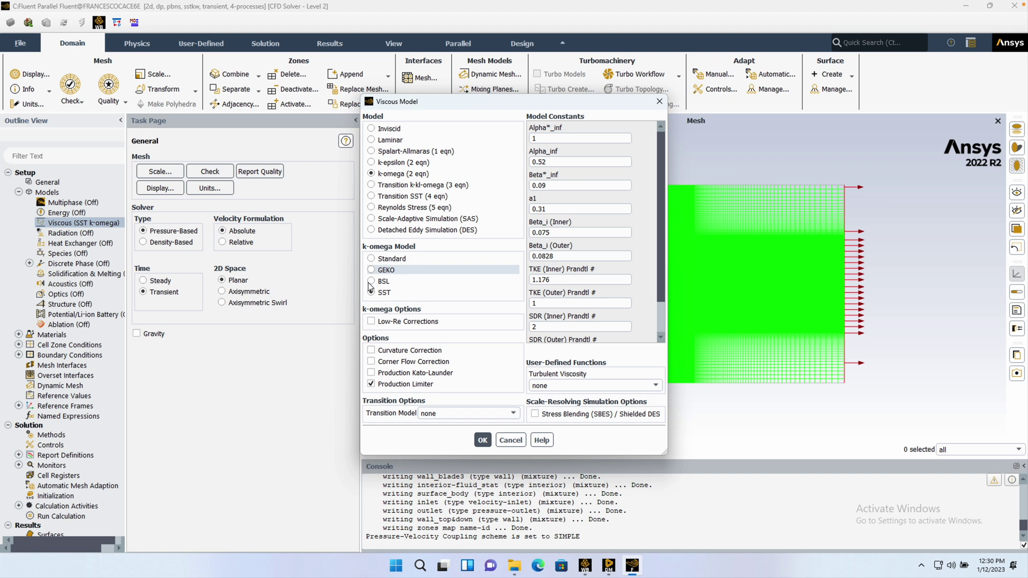
click(482, 440)
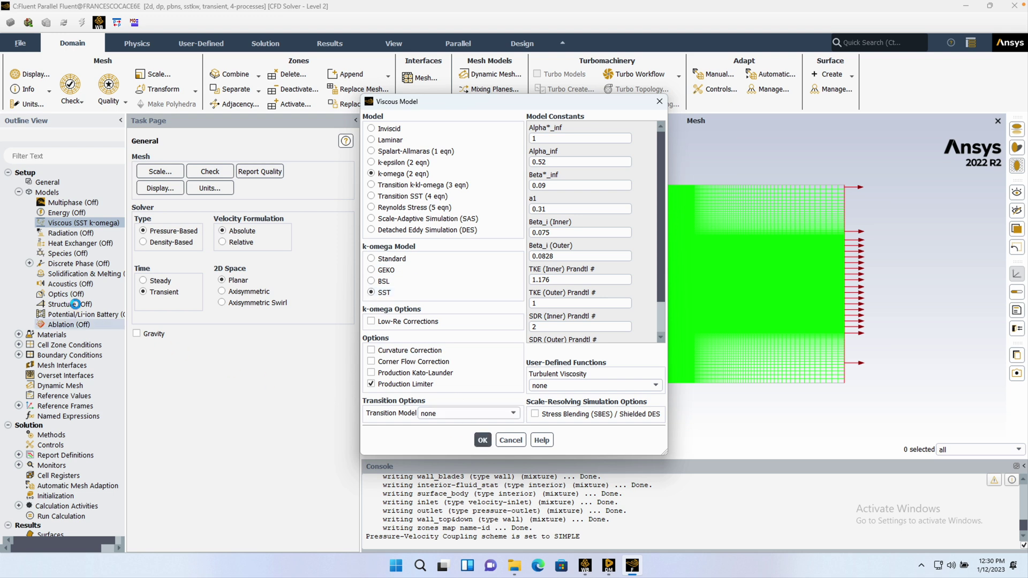
- Check the air material properties, constant density 1.225 kg/m³
click(19, 335)
click(29, 345)
double_click(62, 355)
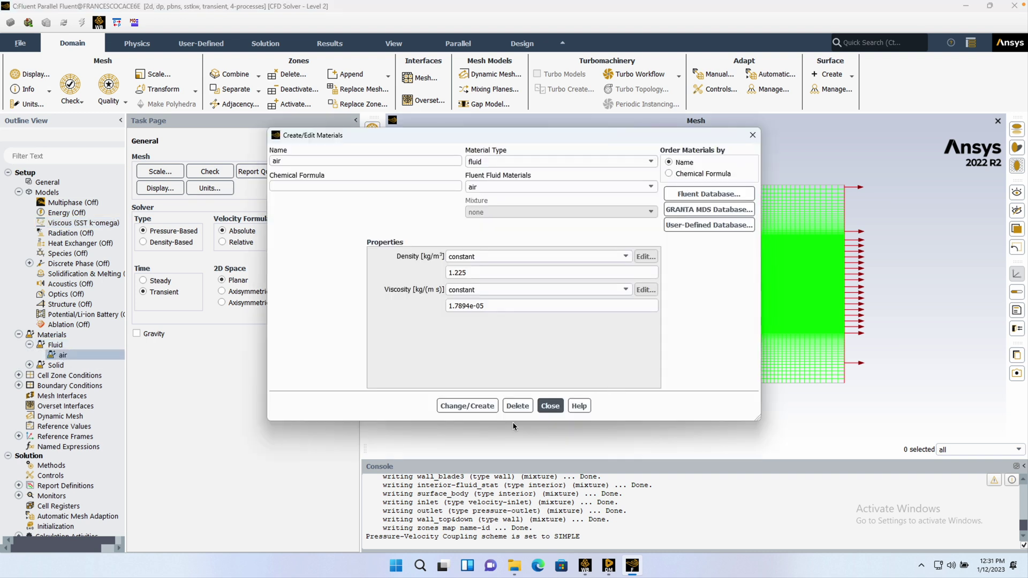
click(550, 406)
click(19, 375)
click(29, 386)
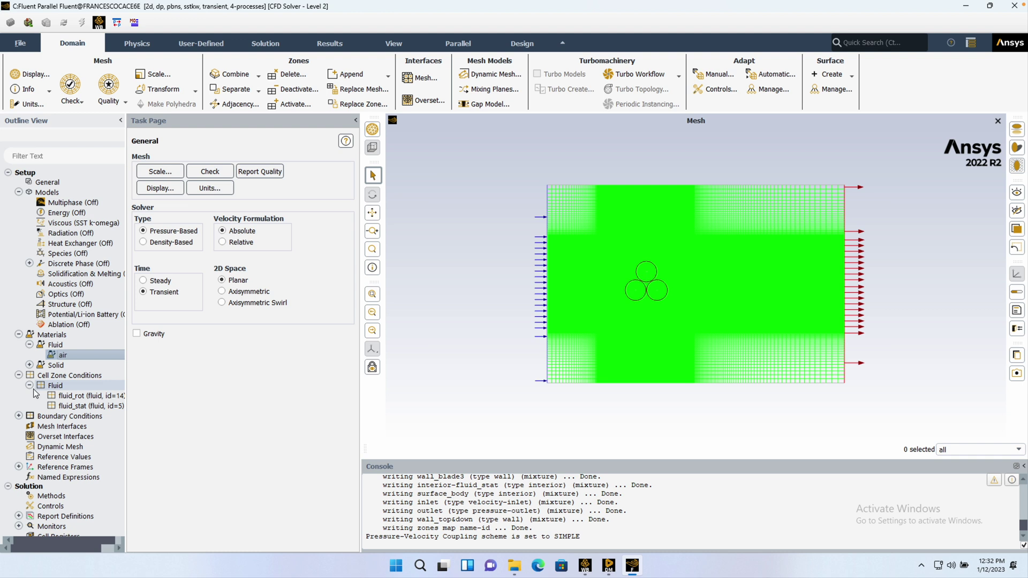
- Enable mesh motion on fluid_rot, rotating at 48 rev/min about the origin
double_click(80, 395)
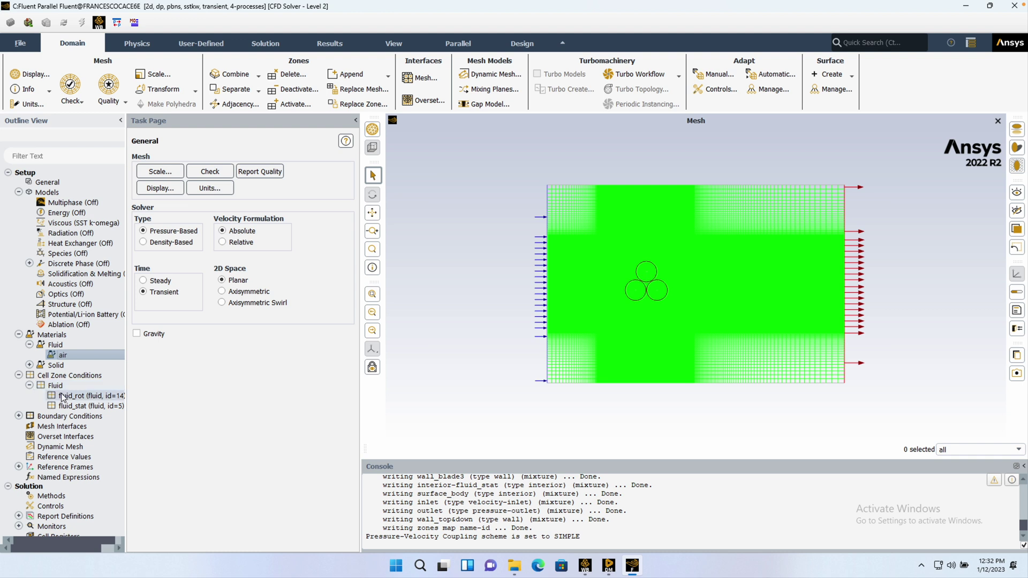
click(156, 354)
click(338, 346)
text(4)
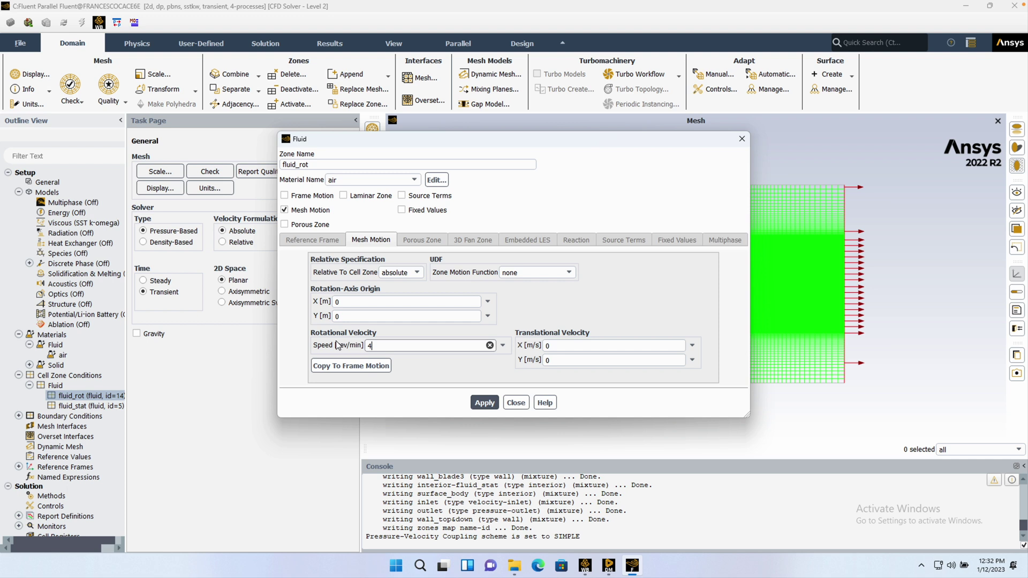
text(8)
click(484, 402)
click(516, 403)
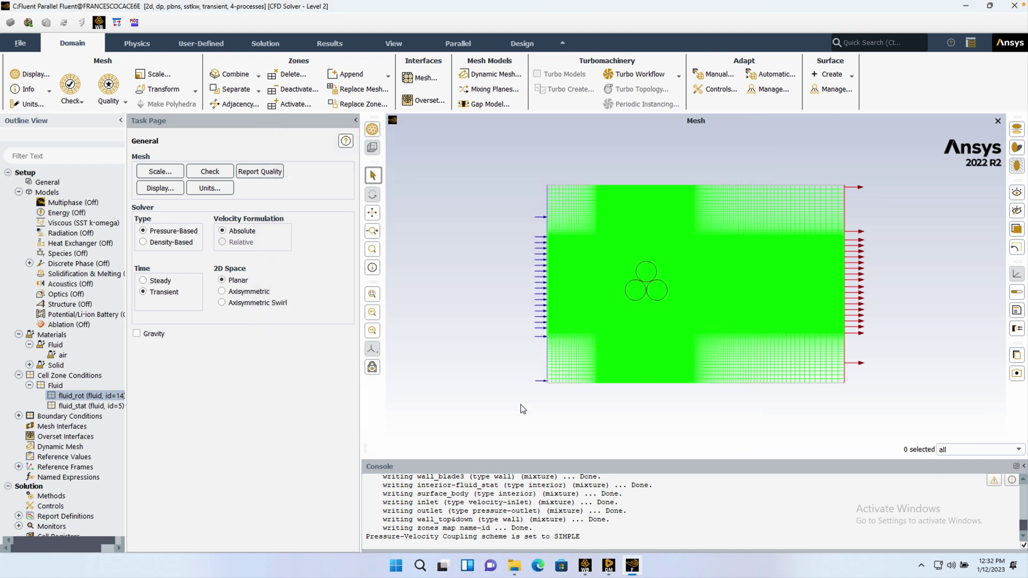
click(18, 417)
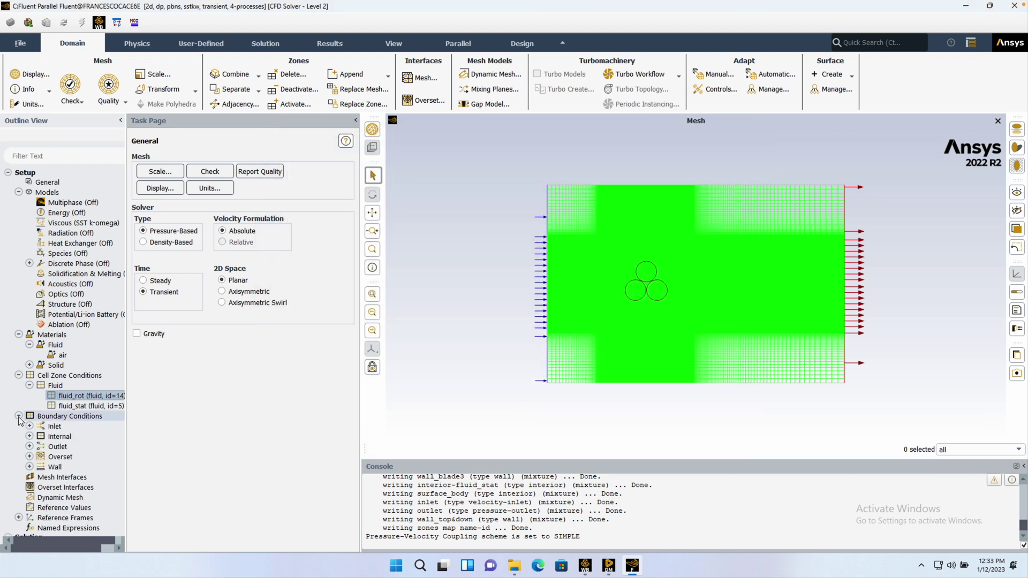
- Give the velocity inlet 7 m/s, 5% turbulent intensity and viscosity ratio 10
click(29, 426)
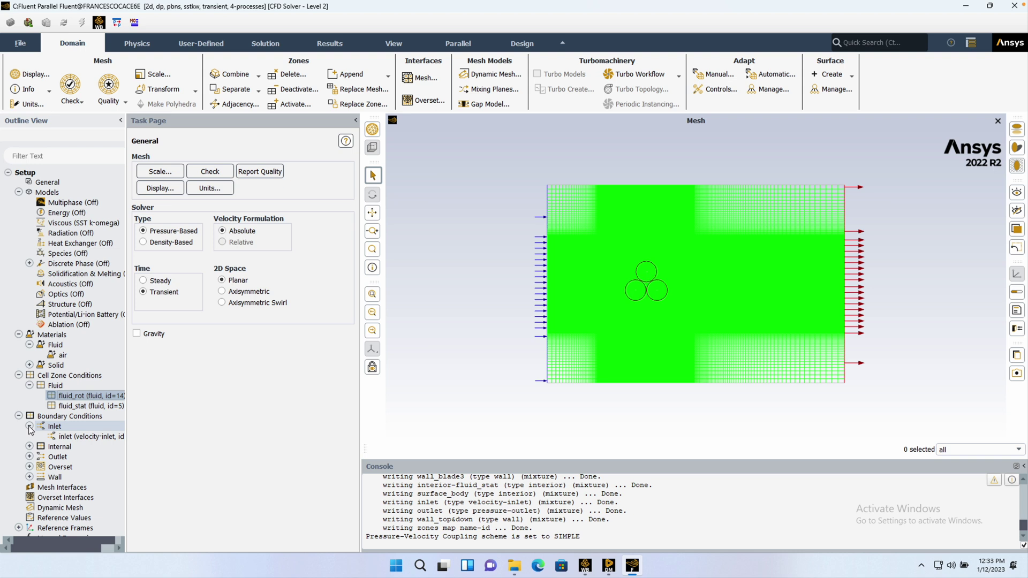
click(75, 437)
double_click(75, 436)
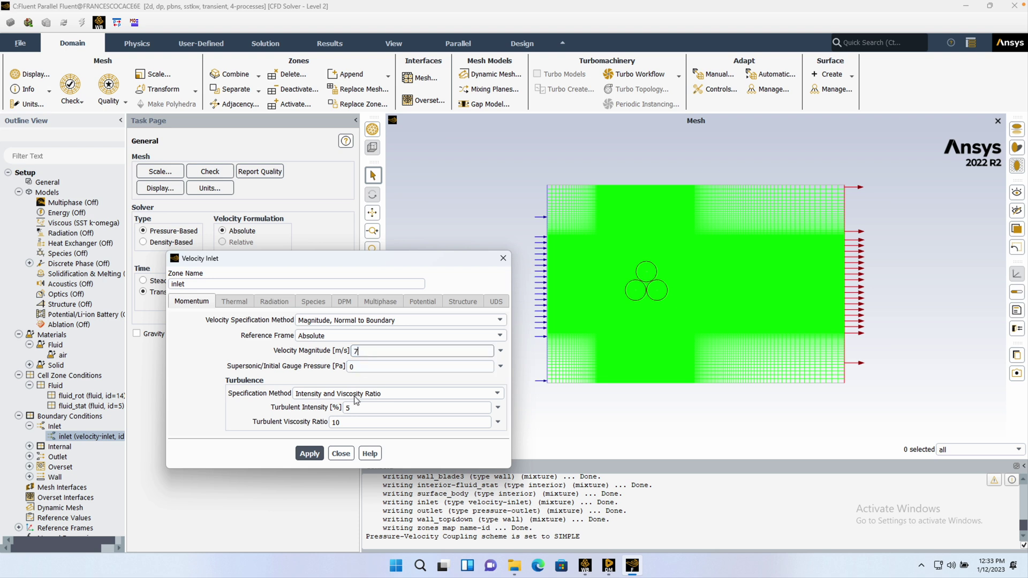
click(341, 454)
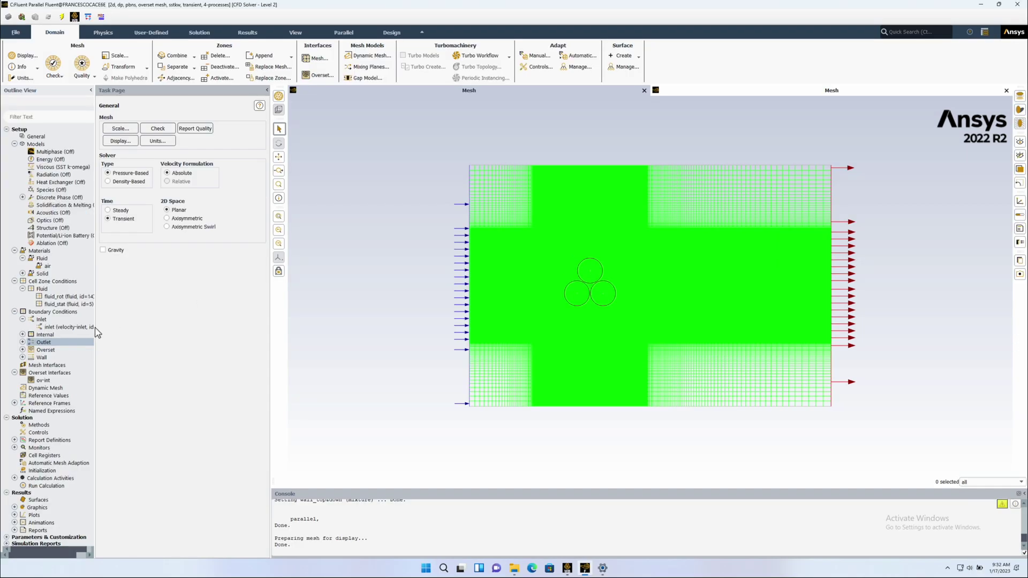
- Display only the Overset boundary's three rotor circles in a new graphics window
right_click(62, 351)
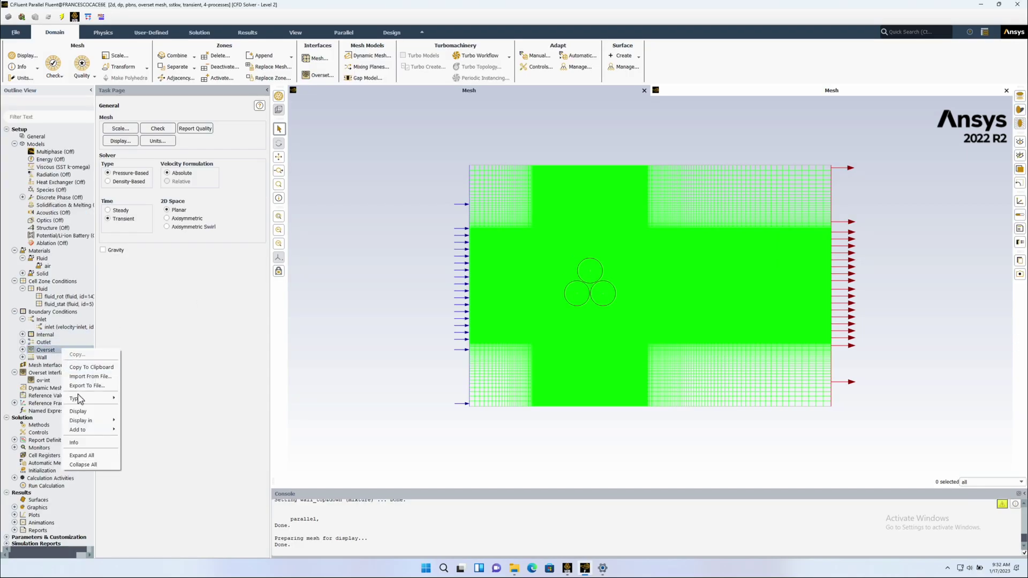
mouse_move(90, 399)
click(148, 356)
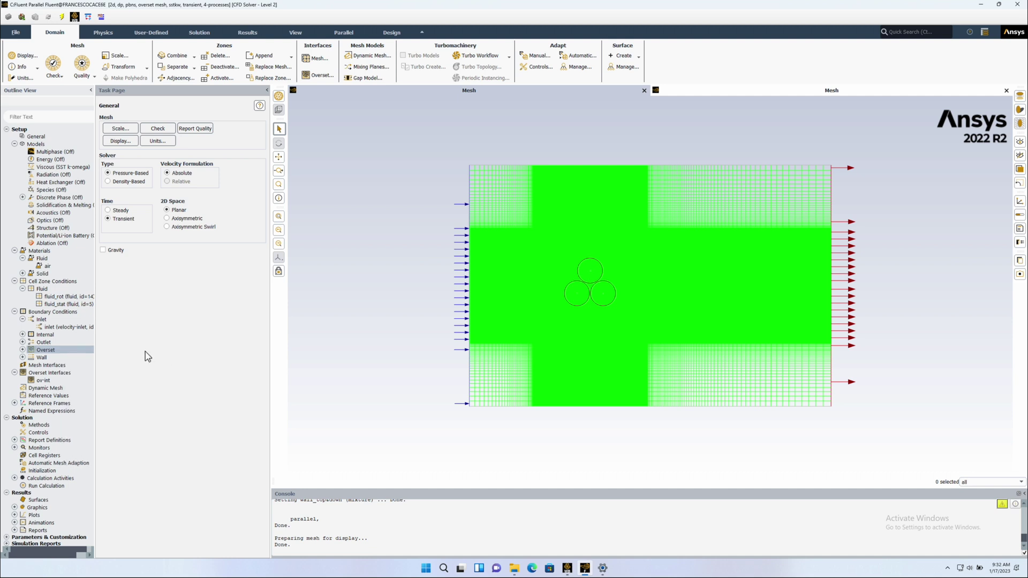
right_click(62, 351)
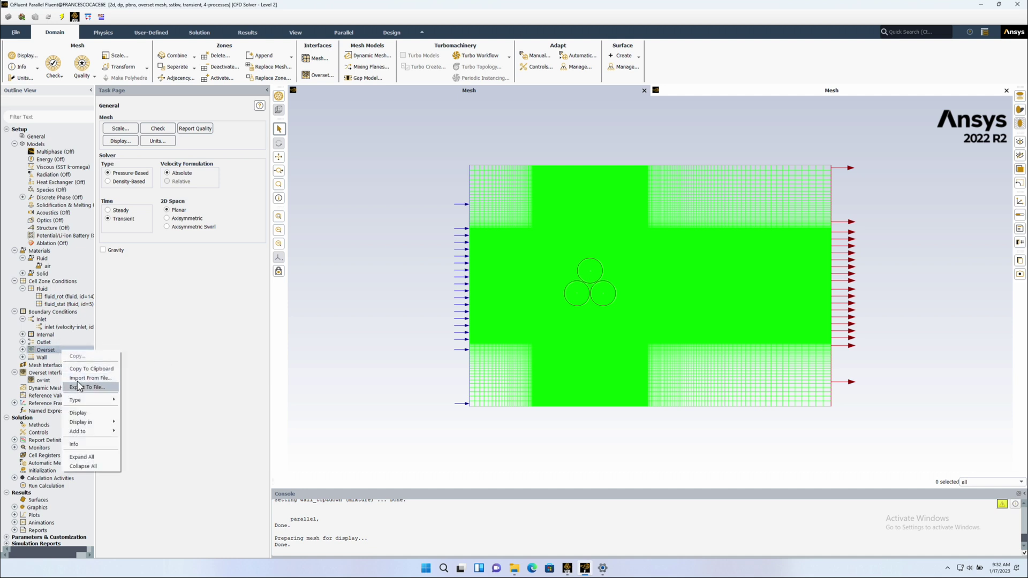
mouse_move(98, 422)
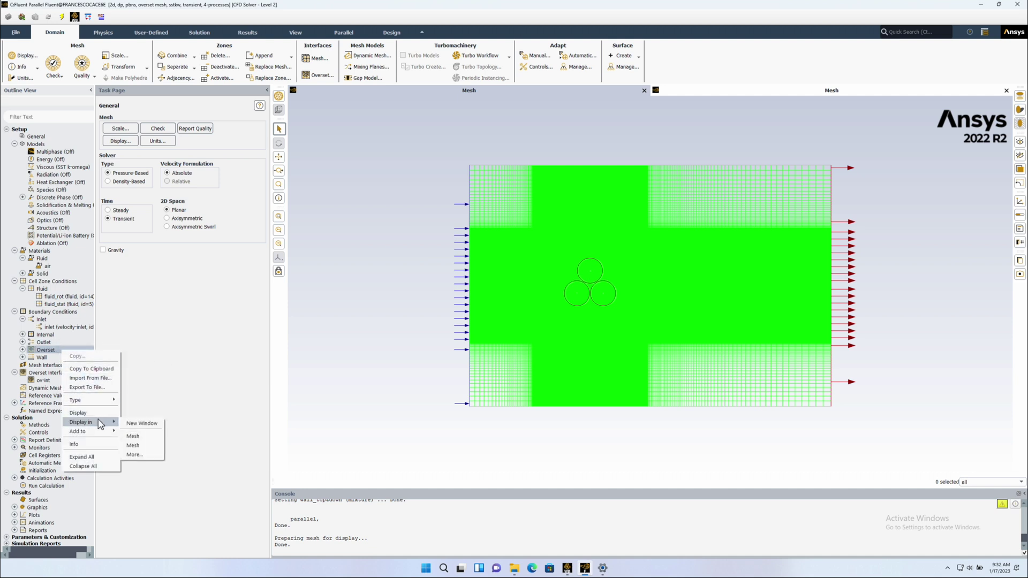
click(135, 427)
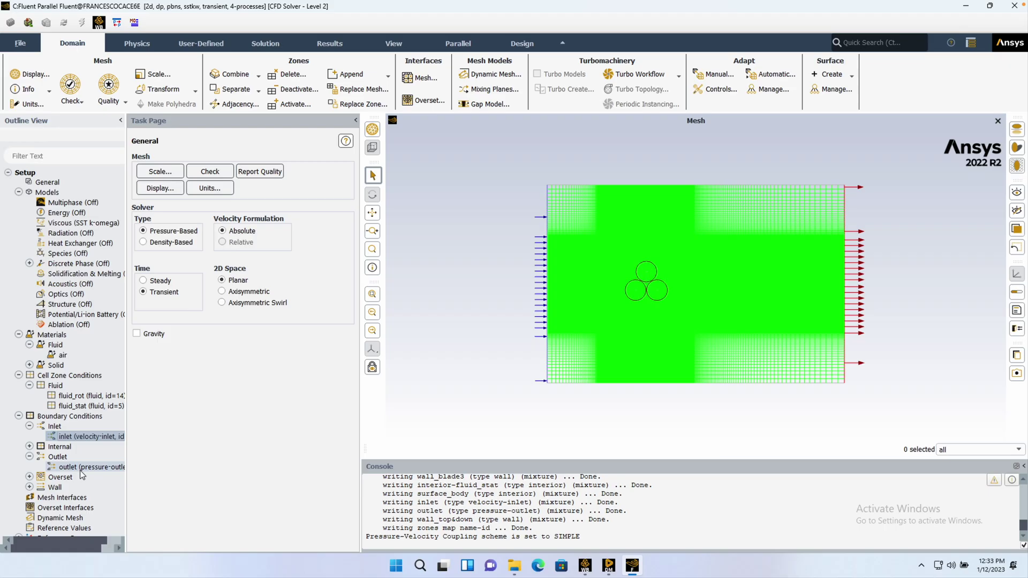
- Check the outlet settings and make wall_blade1 a rotational moving wall relative to fluid_rot
double_click(79, 468)
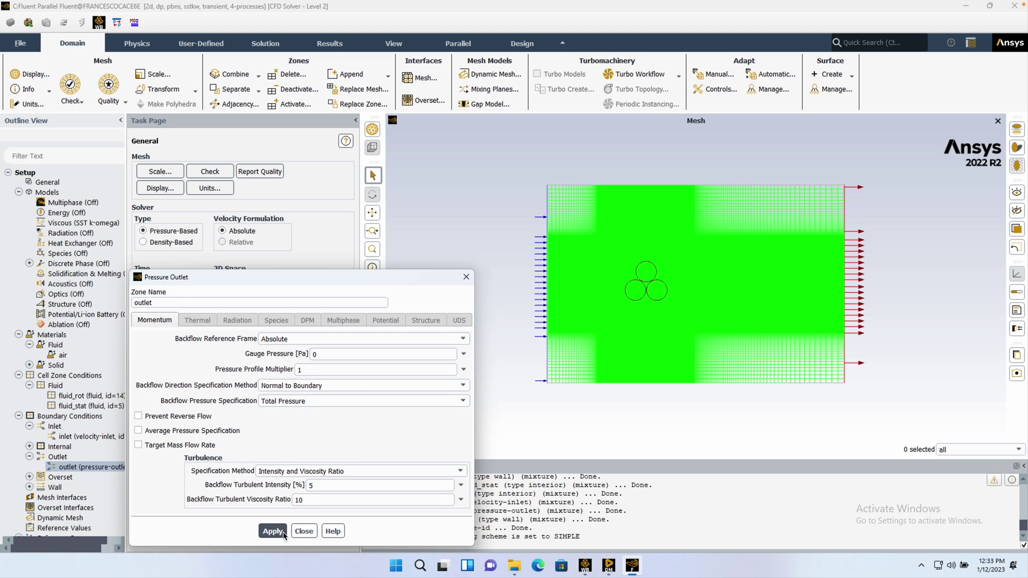
click(303, 532)
click(29, 487)
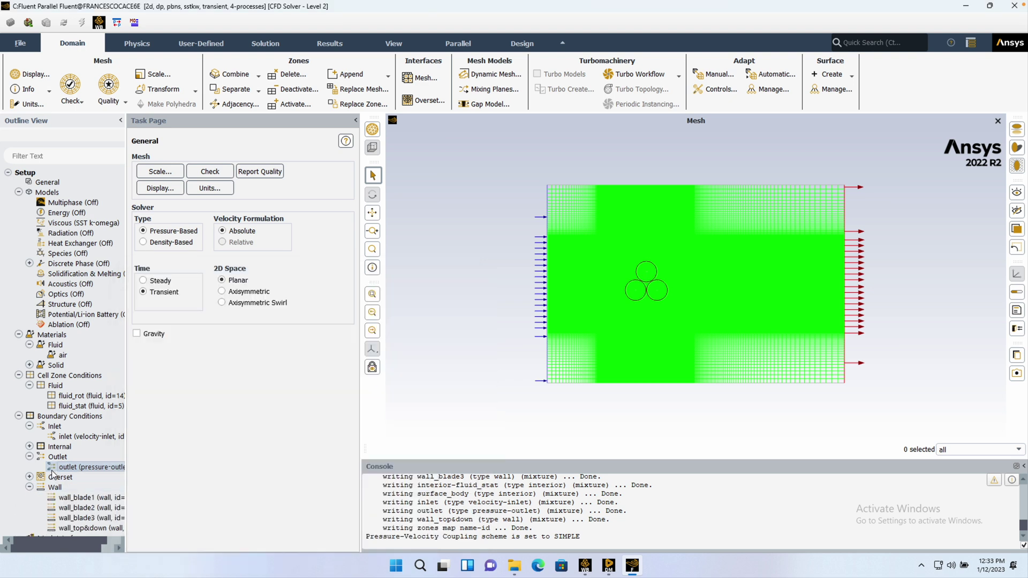
scroll(54, 471, down, 5)
double_click(80, 346)
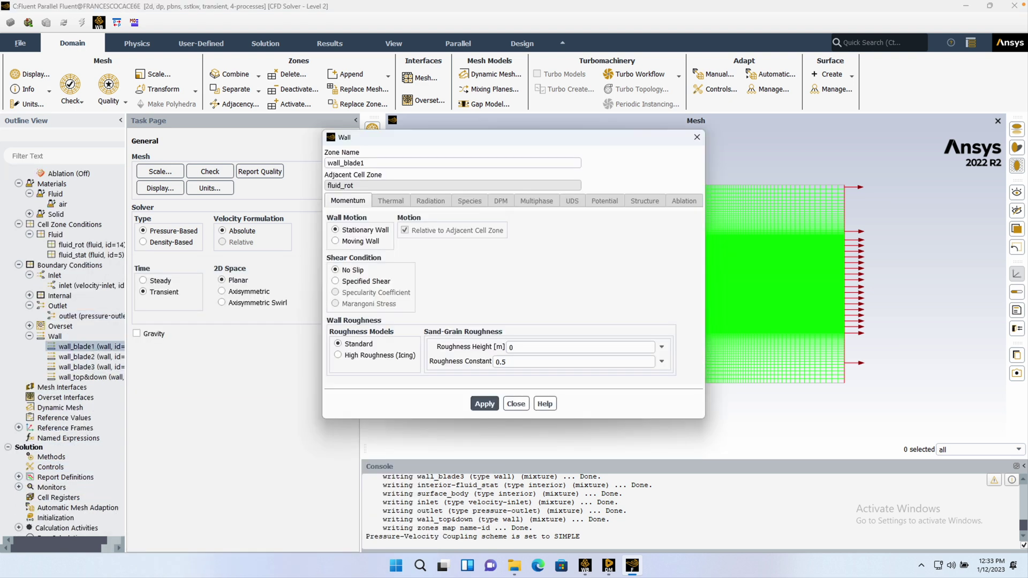
click(355, 241)
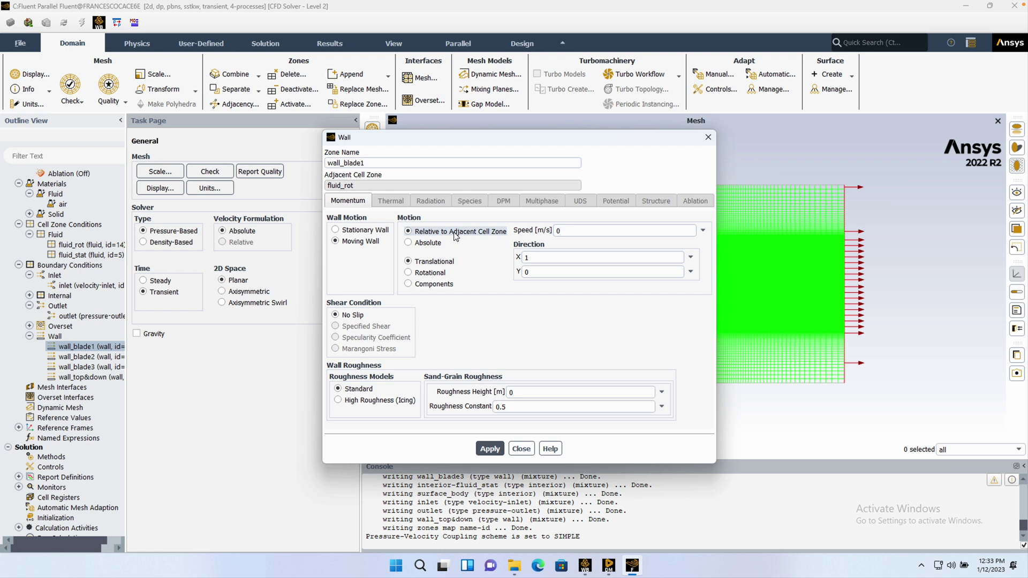
click(430, 273)
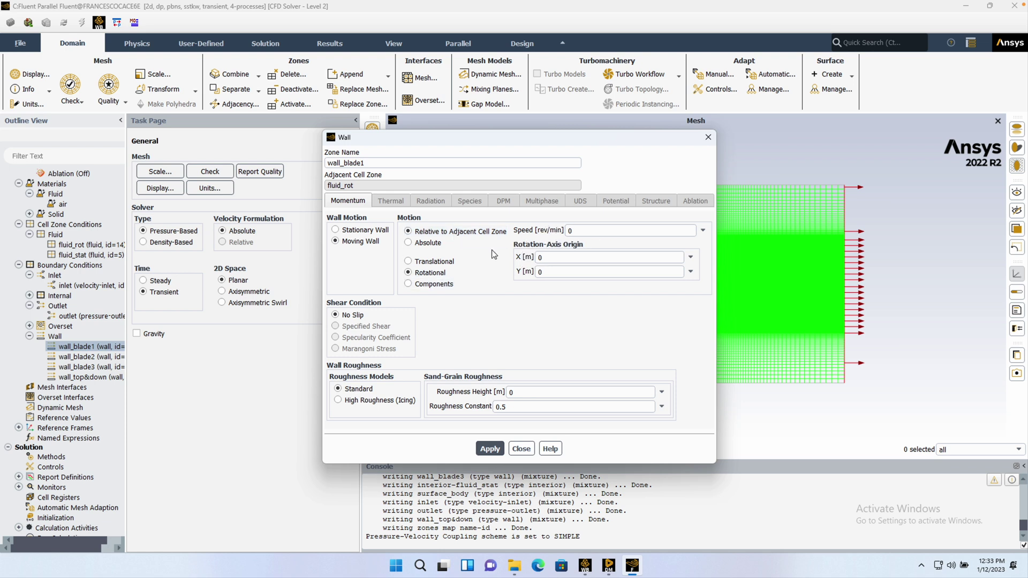
click(490, 448)
click(521, 449)
- Set wall_top&down as a moving wall with absolute motion
double_click(86, 377)
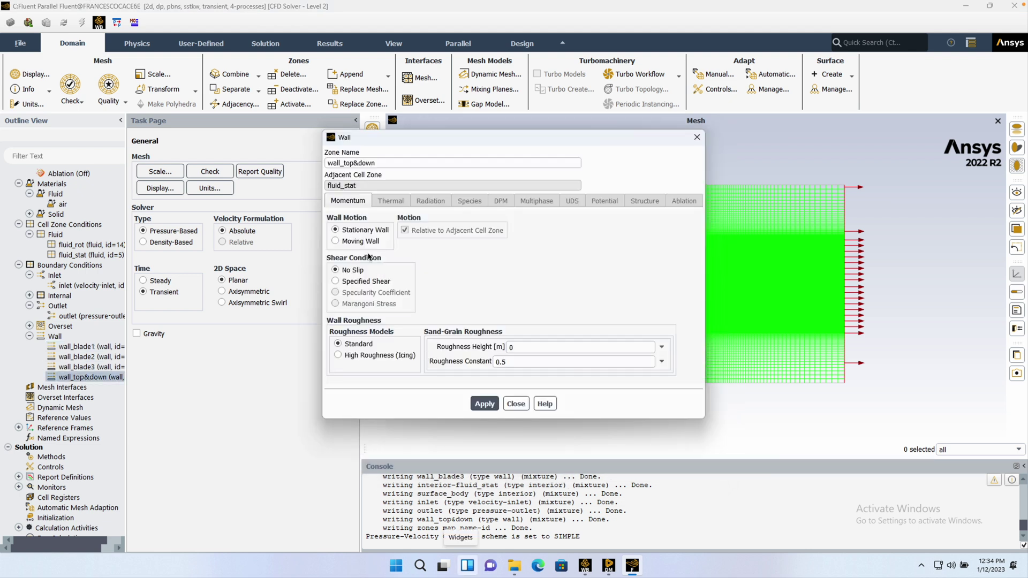
click(368, 241)
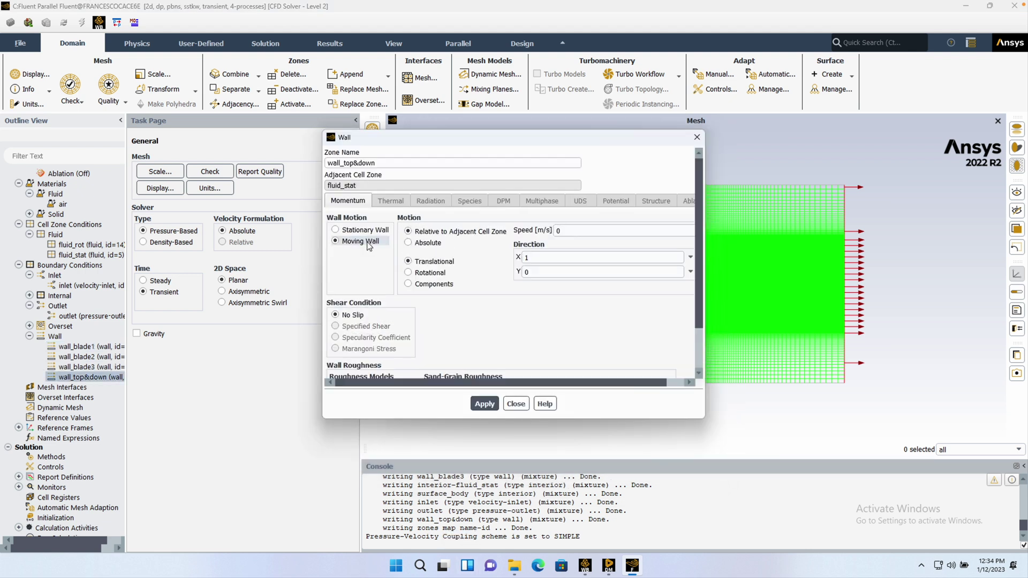
click(421, 244)
click(490, 449)
- Create overset interface 'overset' with fluid_stat as background and fluid_rot as component zone
click(518, 449)
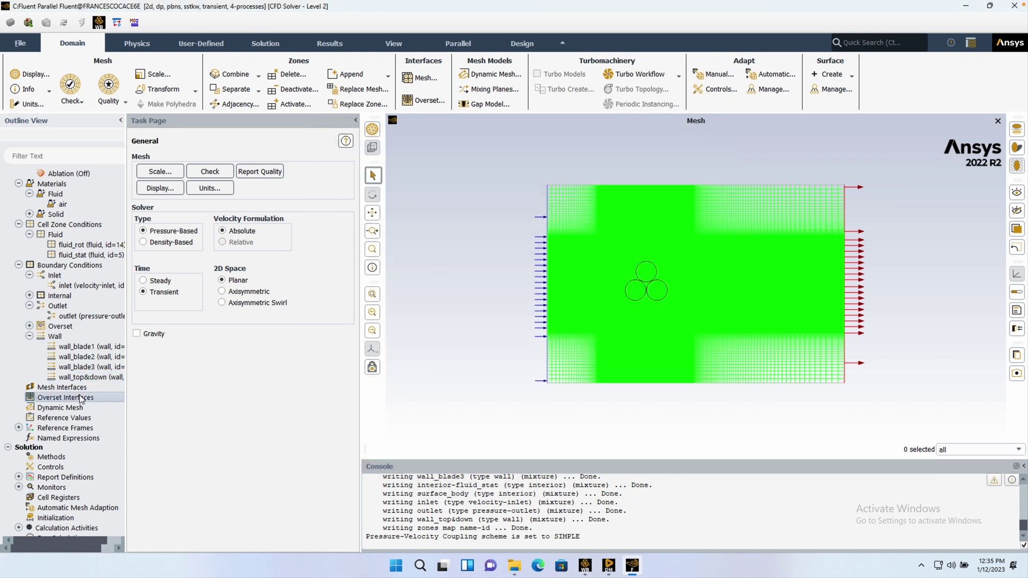
click(80, 398)
click(155, 509)
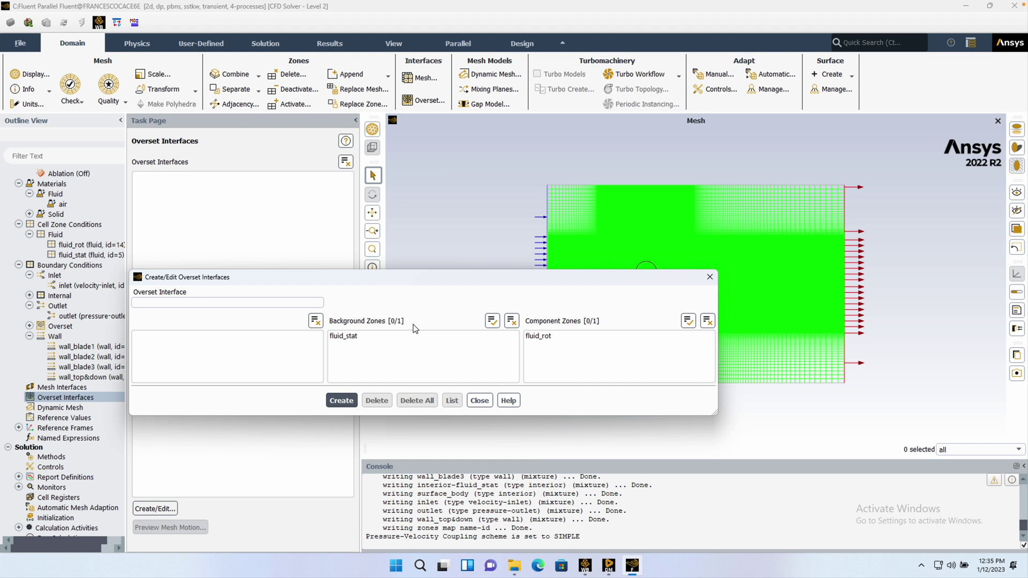
click(414, 336)
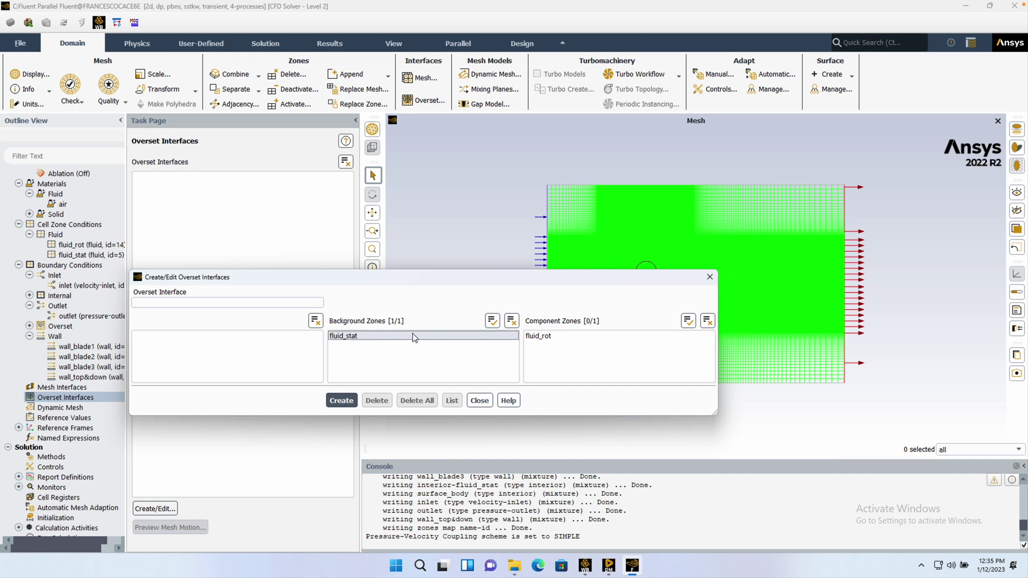
click(541, 336)
click(274, 304)
text(ov)
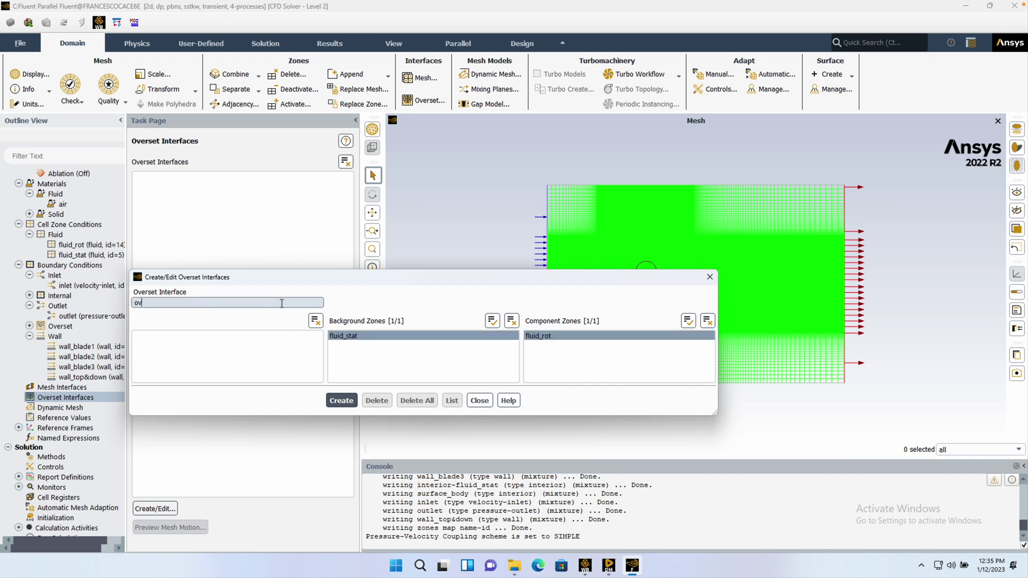
text(erset)
click(341, 400)
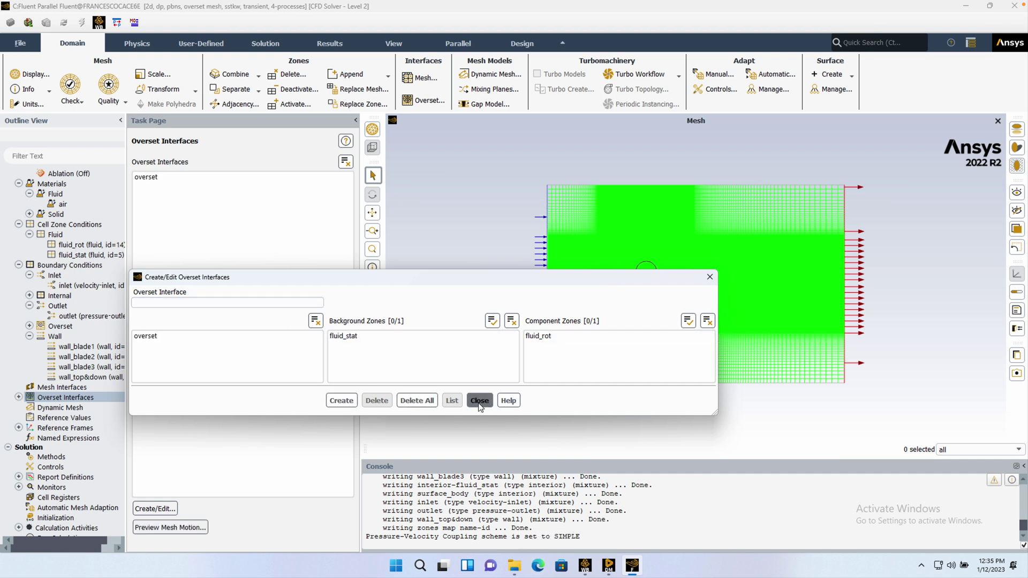
click(479, 400)
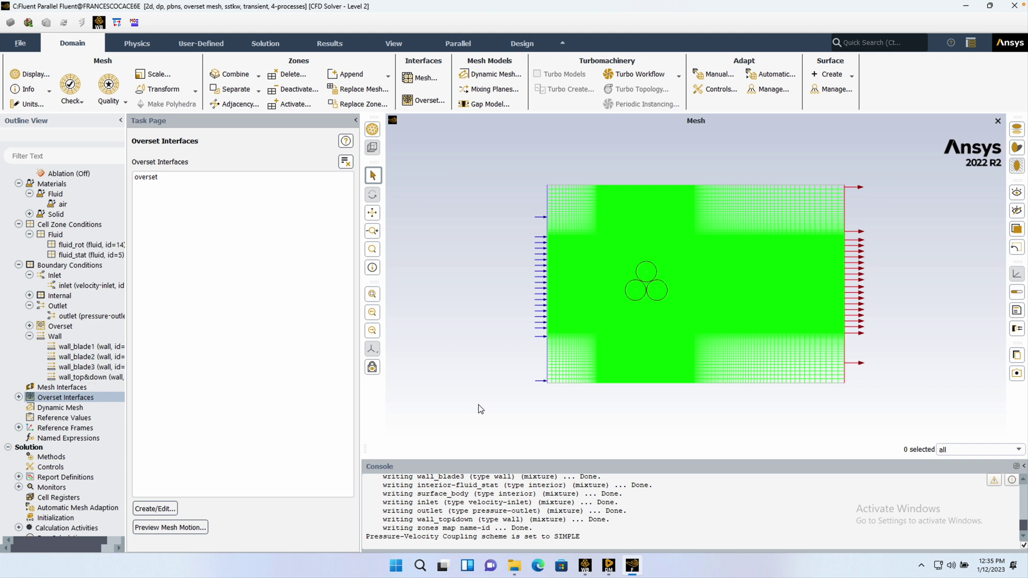
- Change the pressure-velocity coupling scheme from SIMPLE to Coupled in Solution Methods
click(19, 397)
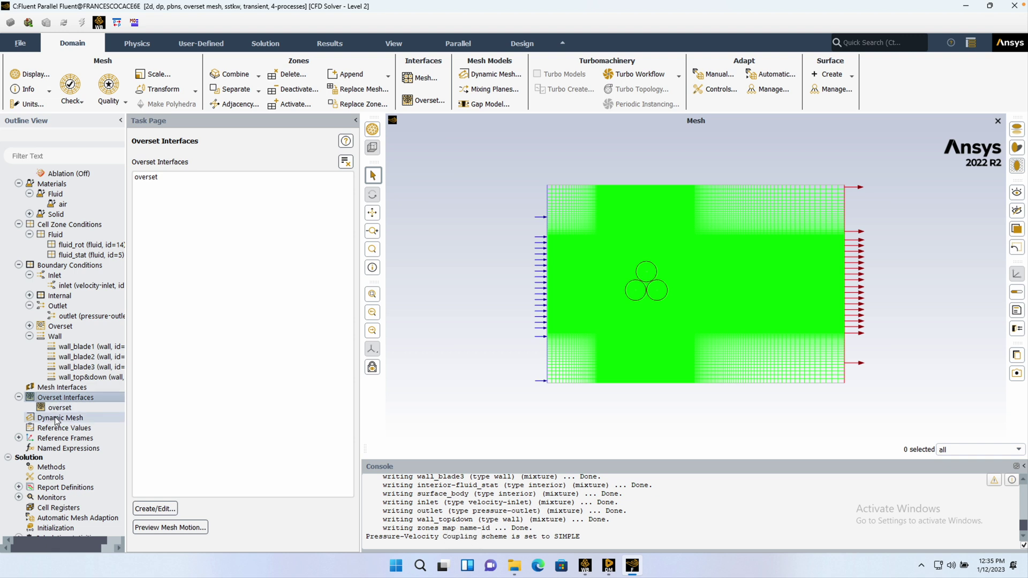
scroll(60, 433, down, 1)
click(59, 435)
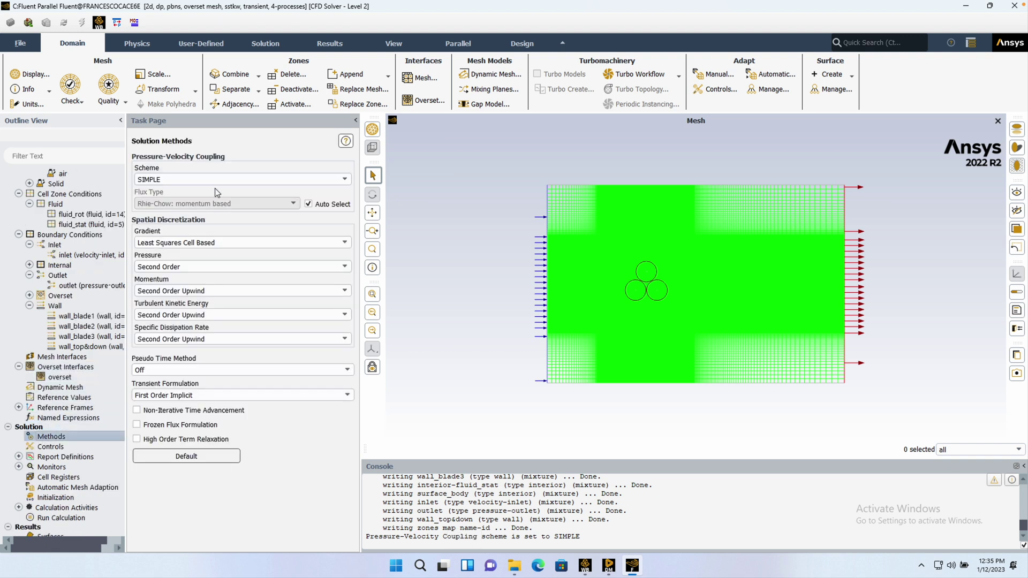
click(214, 181)
click(211, 216)
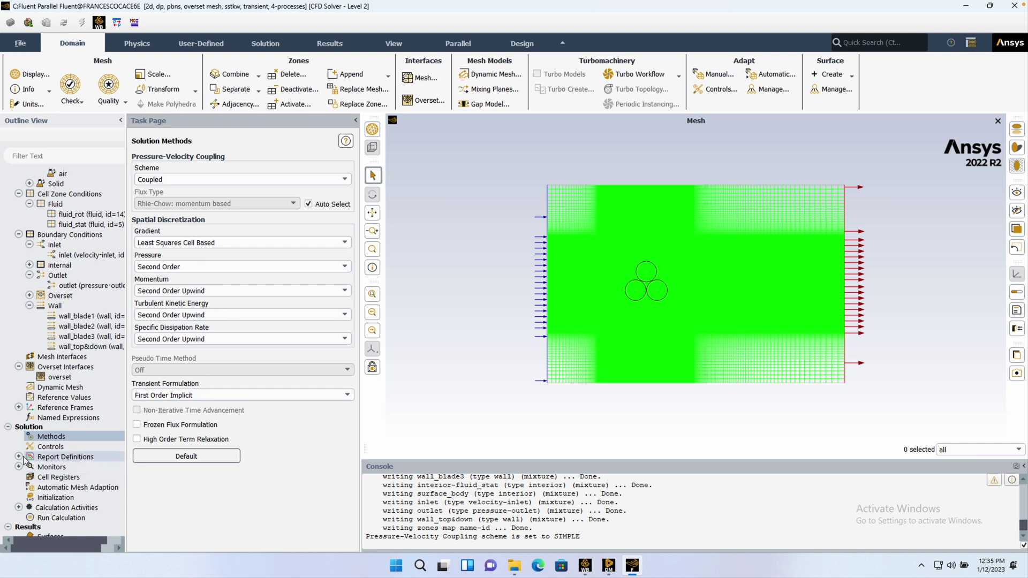
- Create force report definition fx on wall_blade1, wall_blade2 and wall_blade3
double_click(60, 387)
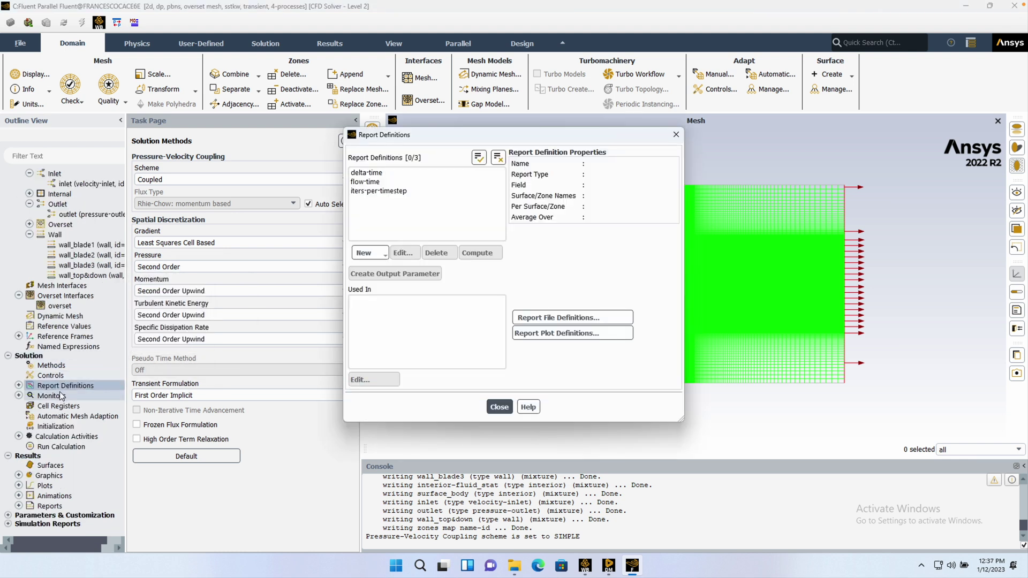
click(367, 253)
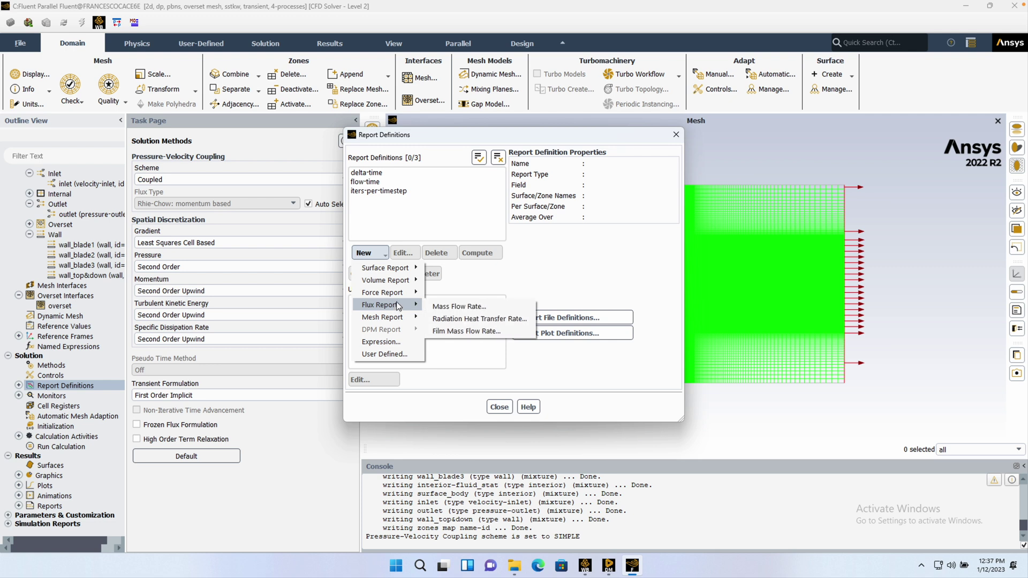
mouse_move(385, 293)
click(445, 331)
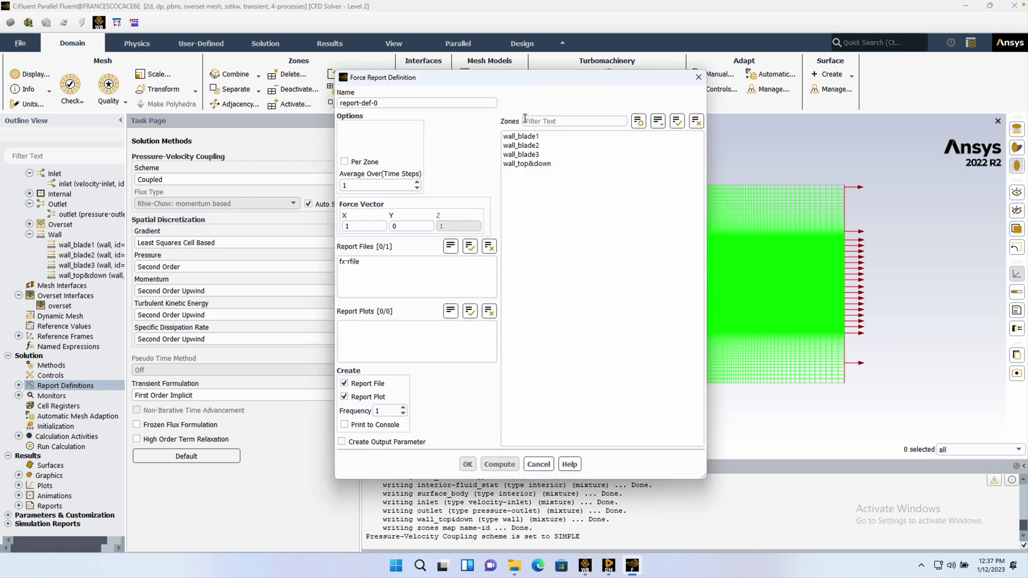
click(522, 136)
click(525, 146)
click(525, 155)
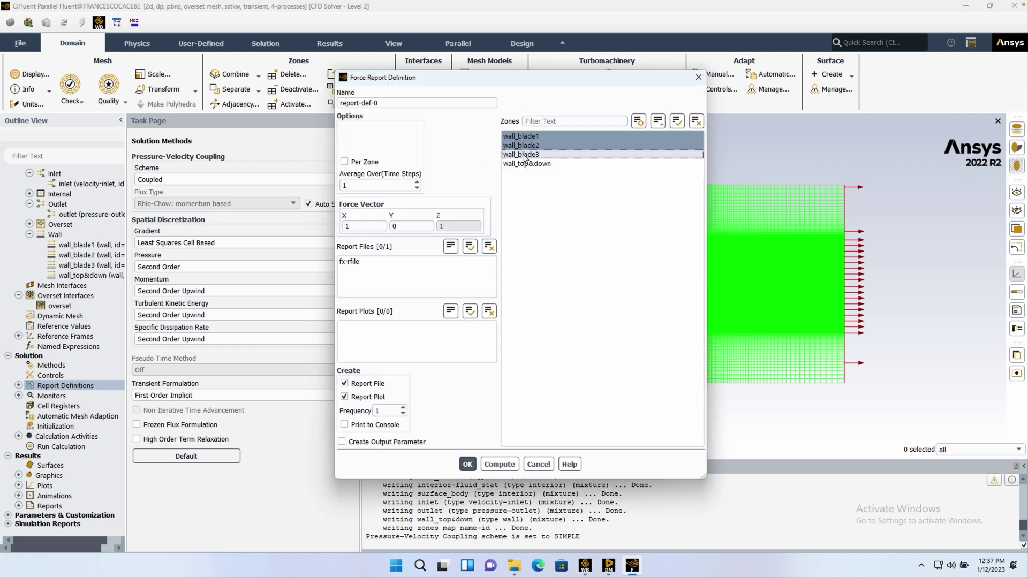
double_click(375, 103)
text(fx)
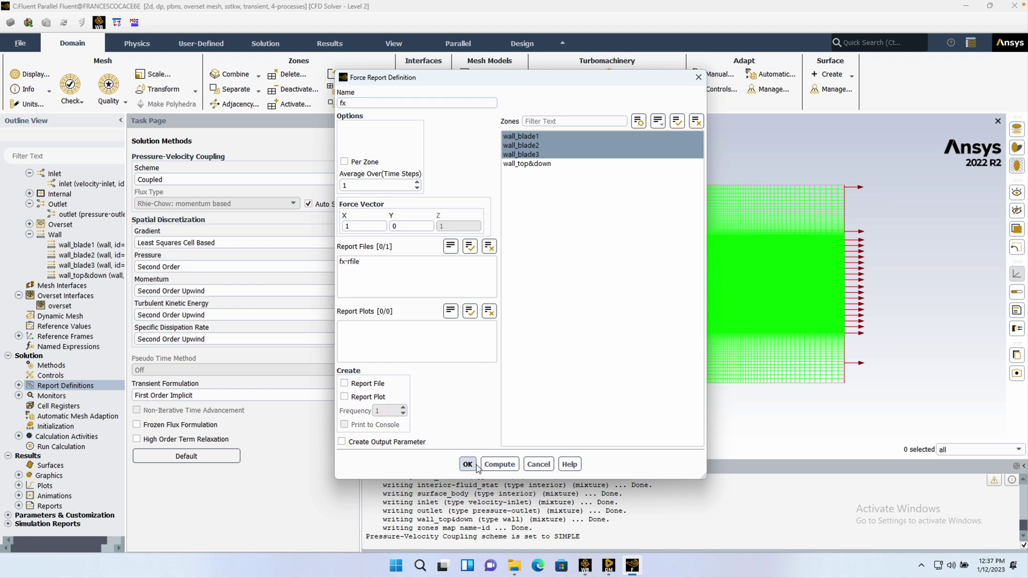
click(467, 464)
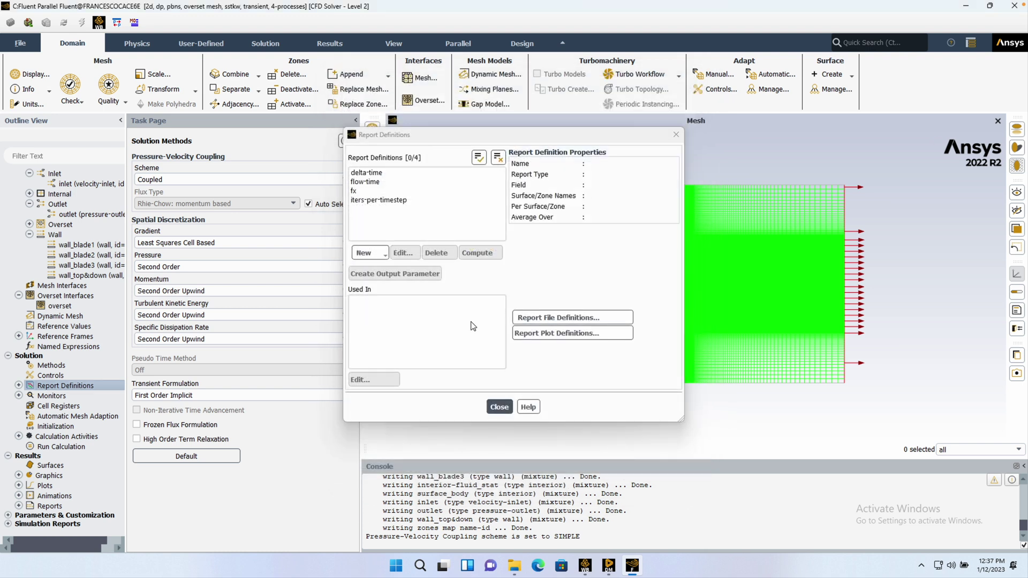
- Create force report fy on the three blade walls with force vector (0, 1)
click(368, 252)
mouse_move(393, 300)
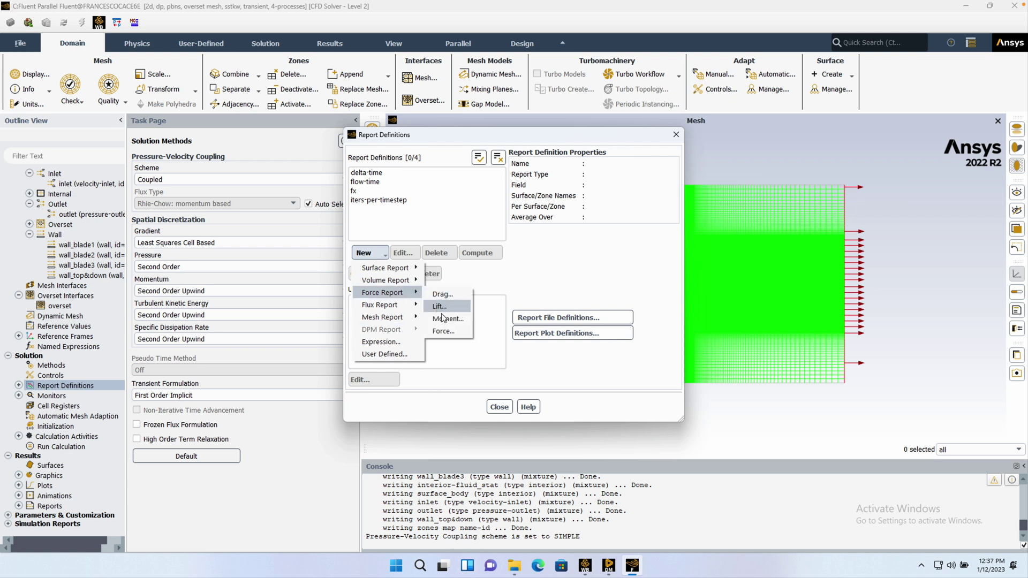
click(442, 294)
click(521, 136)
click(520, 145)
click(537, 154)
triple_click(356, 103)
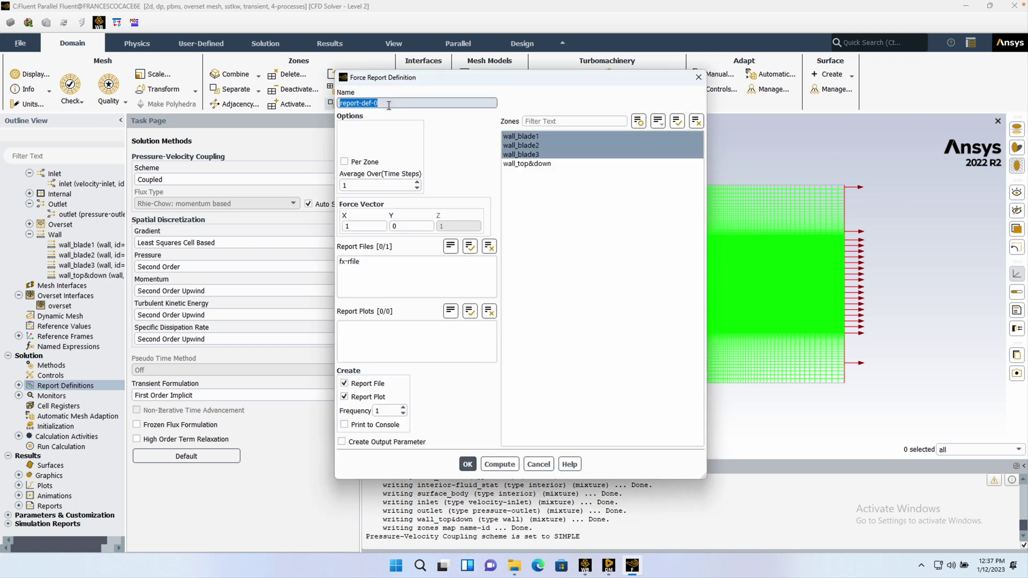
text(fy)
double_click(364, 226)
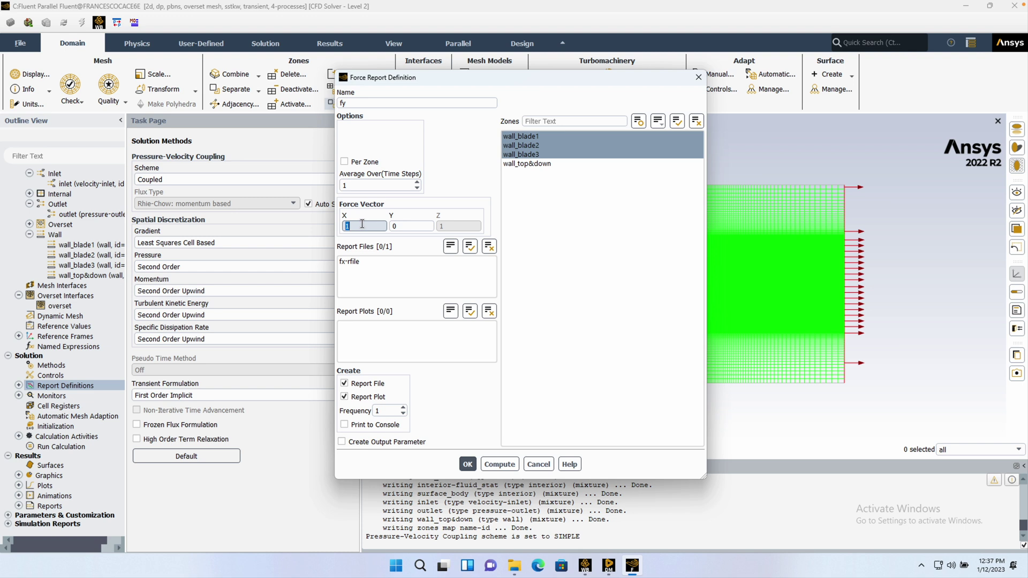
text(0)
double_click(412, 226)
text(1)
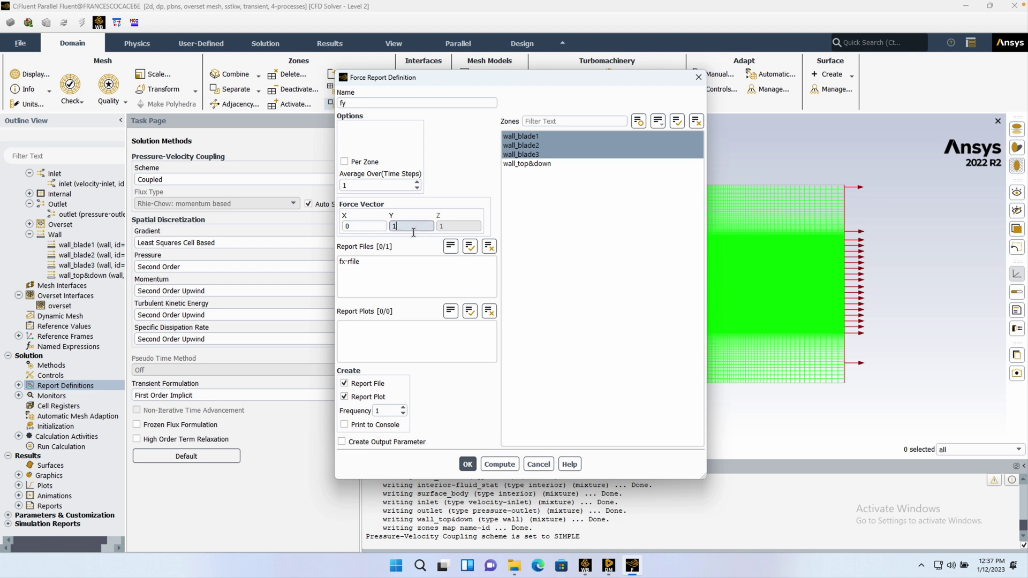
click(467, 464)
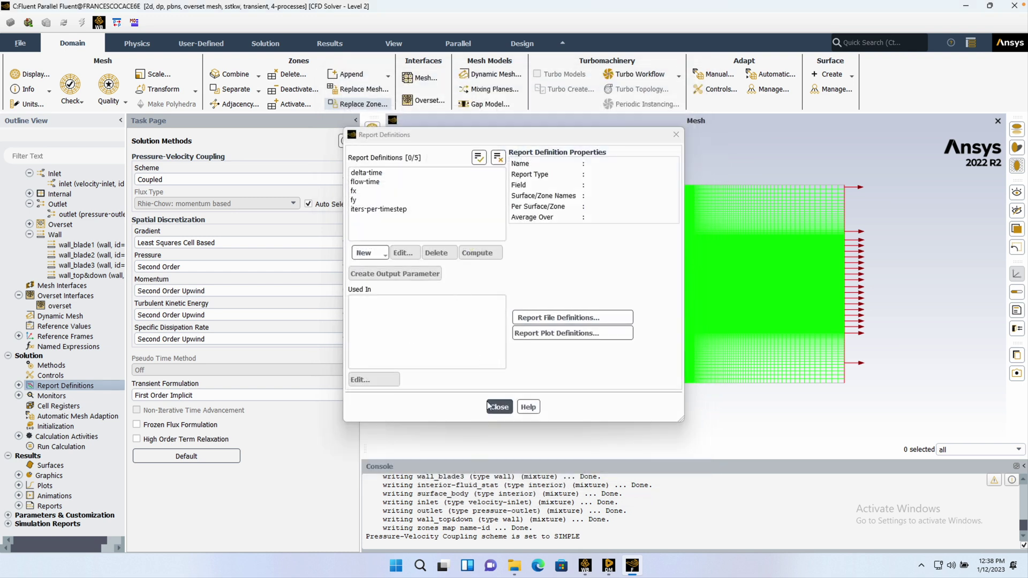
- Start a Moment report on wall_blade1-3, reporting the moment rather than its coefficient
click(370, 252)
mouse_move(410, 292)
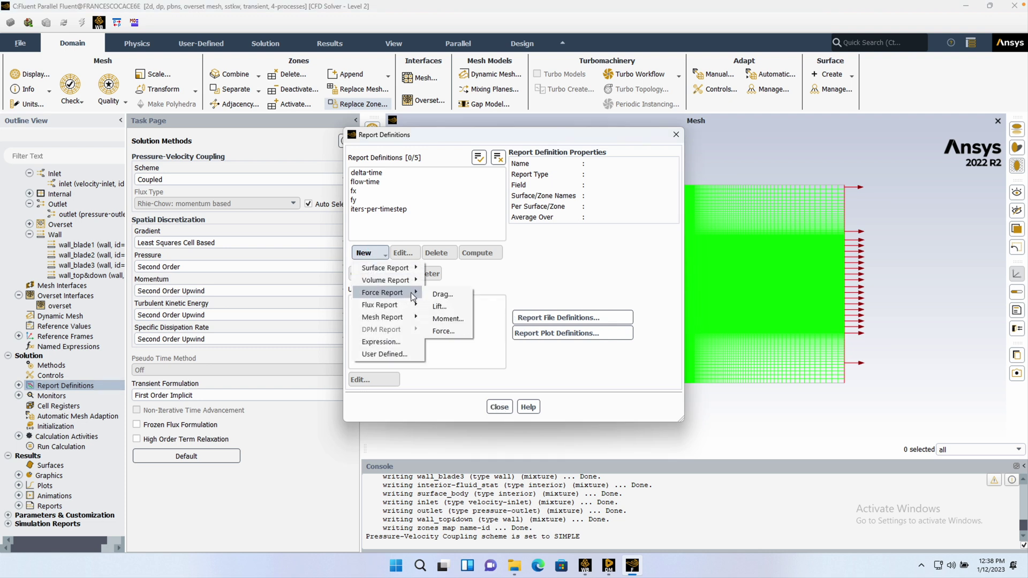
click(465, 320)
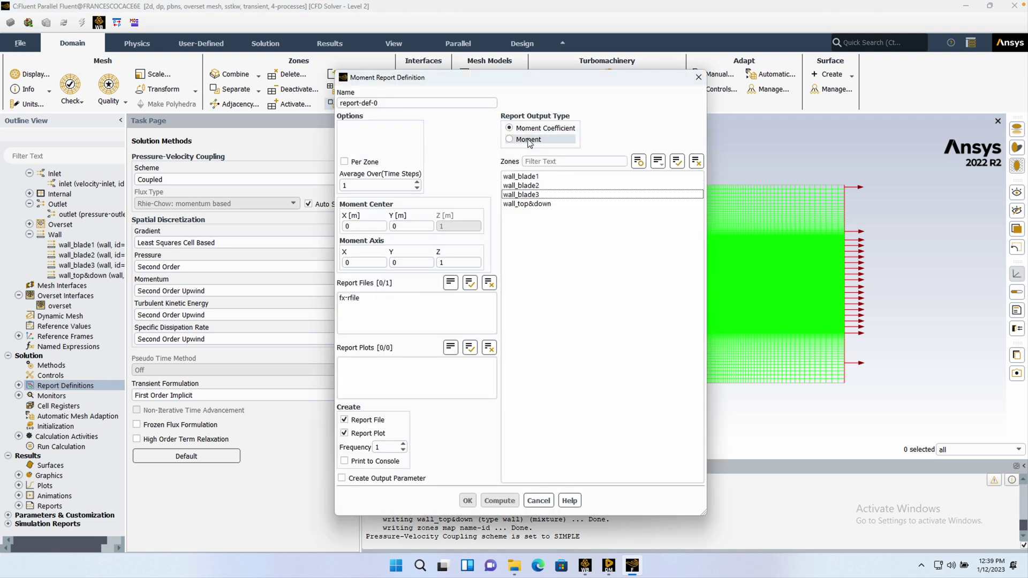
click(509, 139)
click(522, 177)
click(538, 186)
click(522, 194)
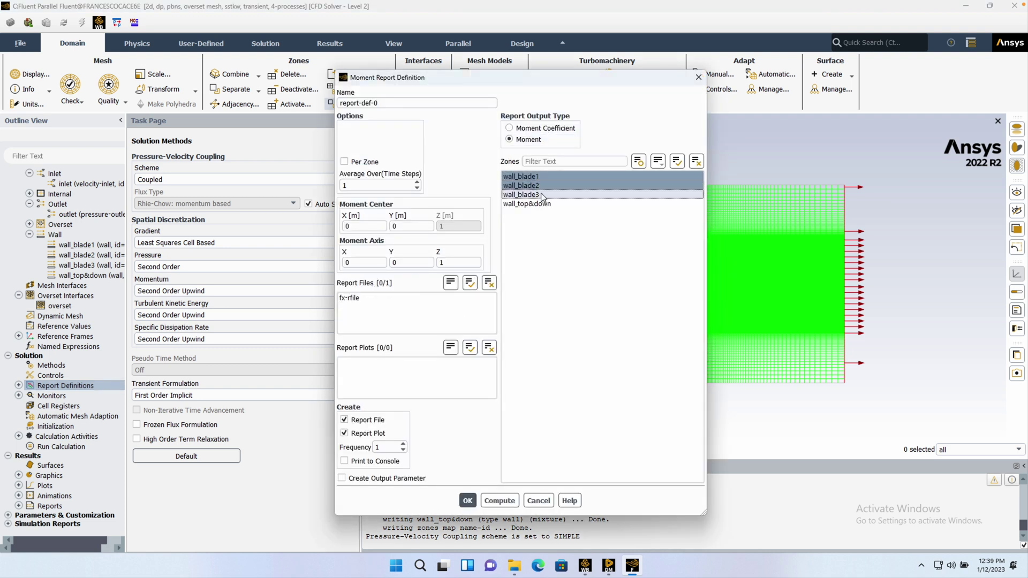
double_click(386, 102)
- Name the moment report 'm' and save it
key(ctrl+a)
text(m)
key(Return)
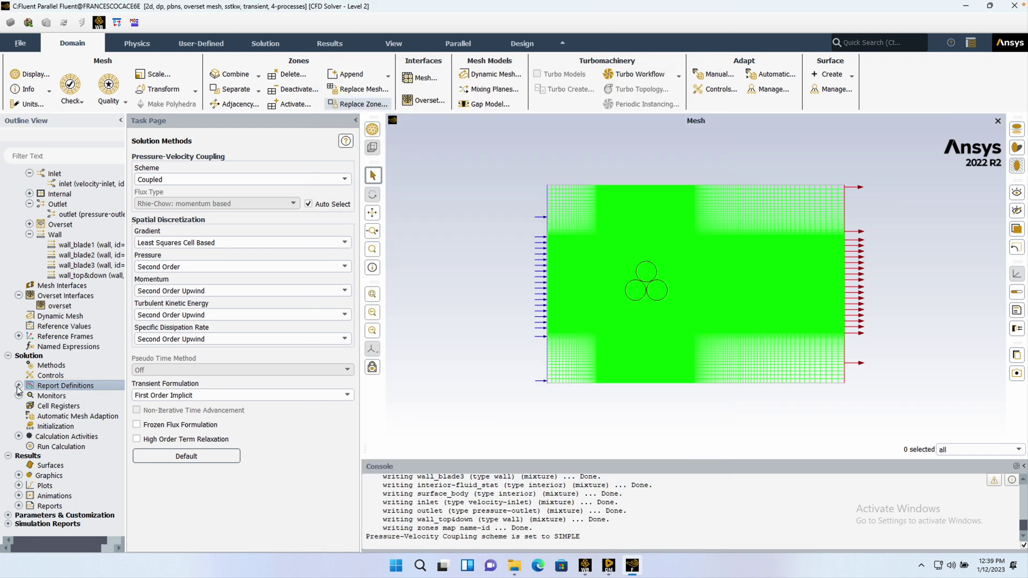
- Set residual absolute criteria for continuity, x-velocity, y-velocity, k and omega to 0.0001
click(19, 457)
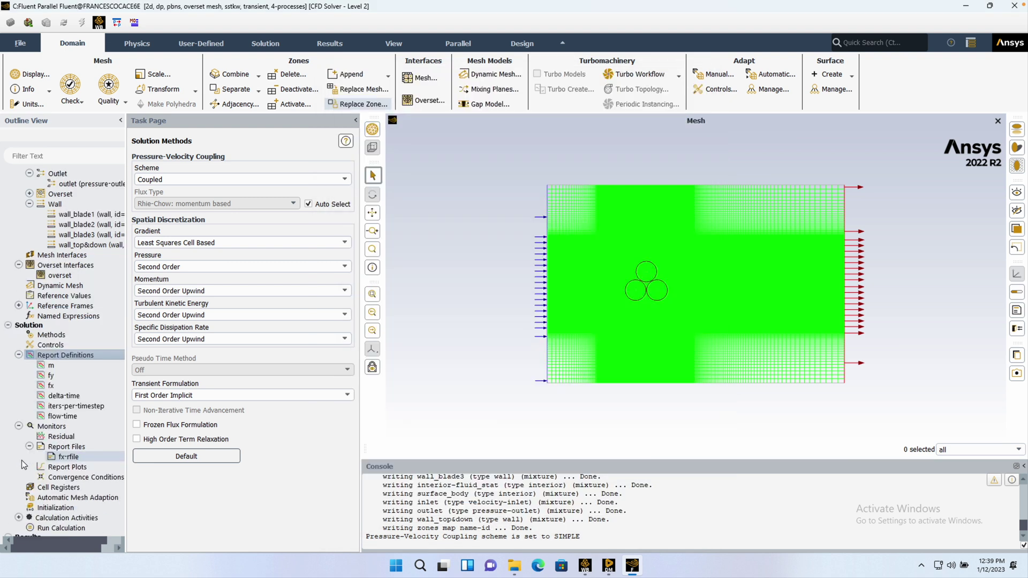
click(57, 438)
double_click(56, 437)
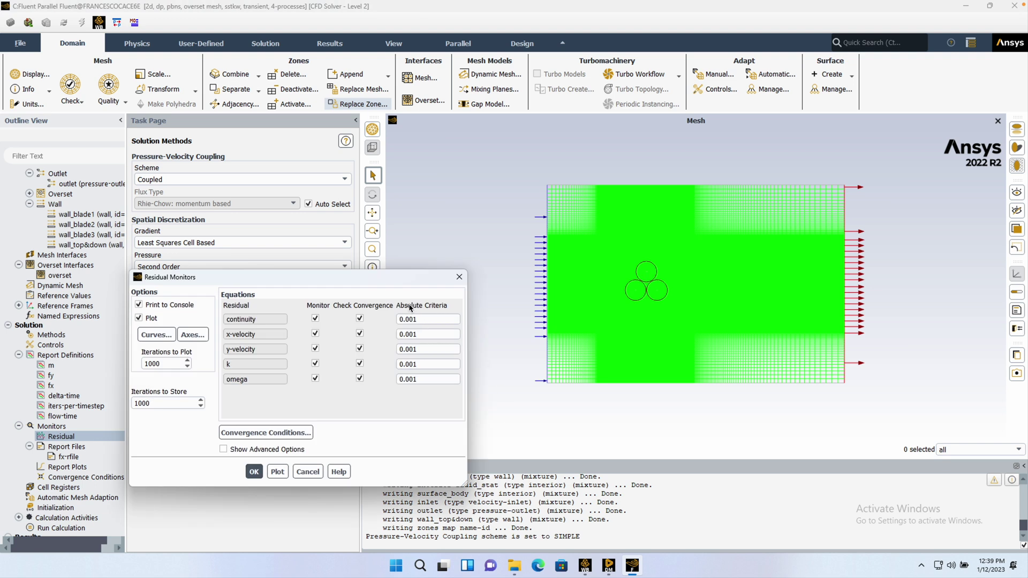
click(411, 320)
text(0)
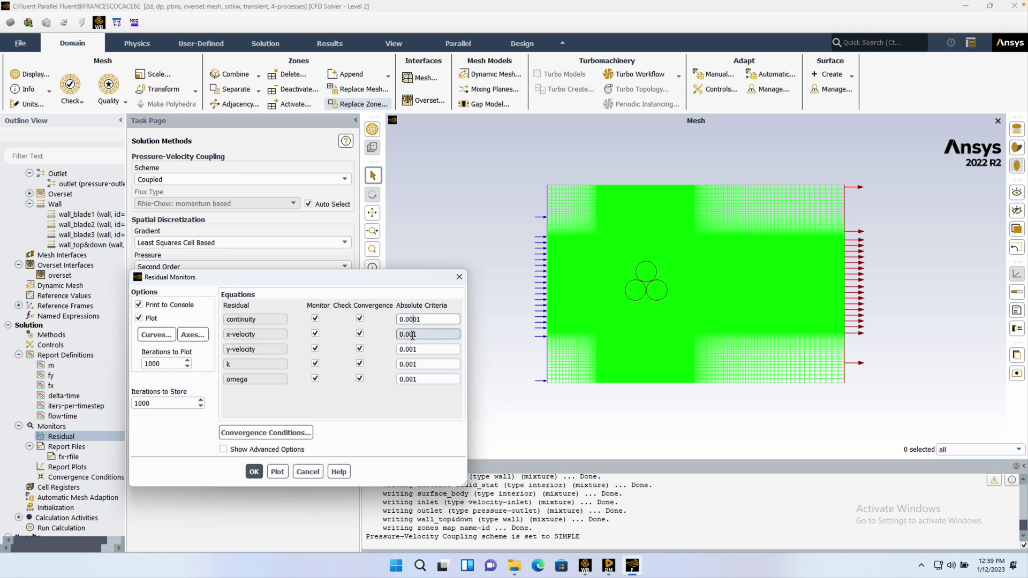
click(412, 335)
text(0)
click(413, 349)
text(0)
click(414, 364)
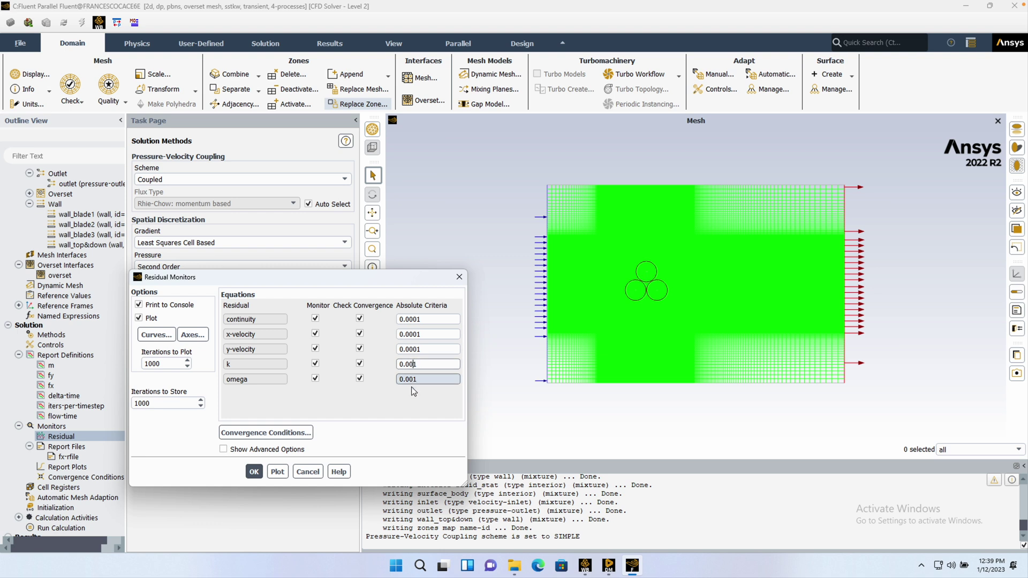
text(0)
click(412, 379)
text(0)
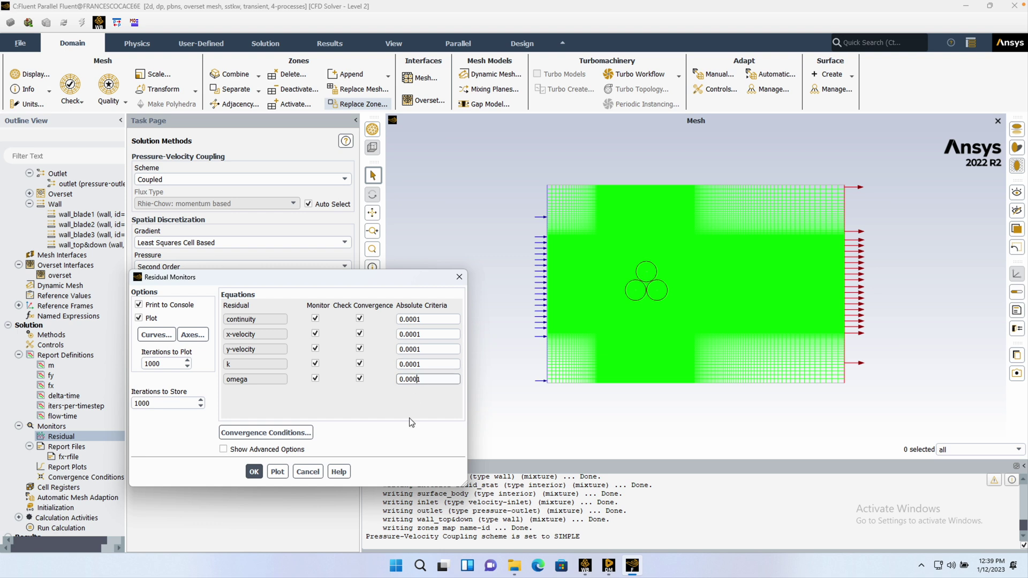
click(258, 474)
- Start a new report file and select fx, fy, iters-per-timestep and m
double_click(77, 448)
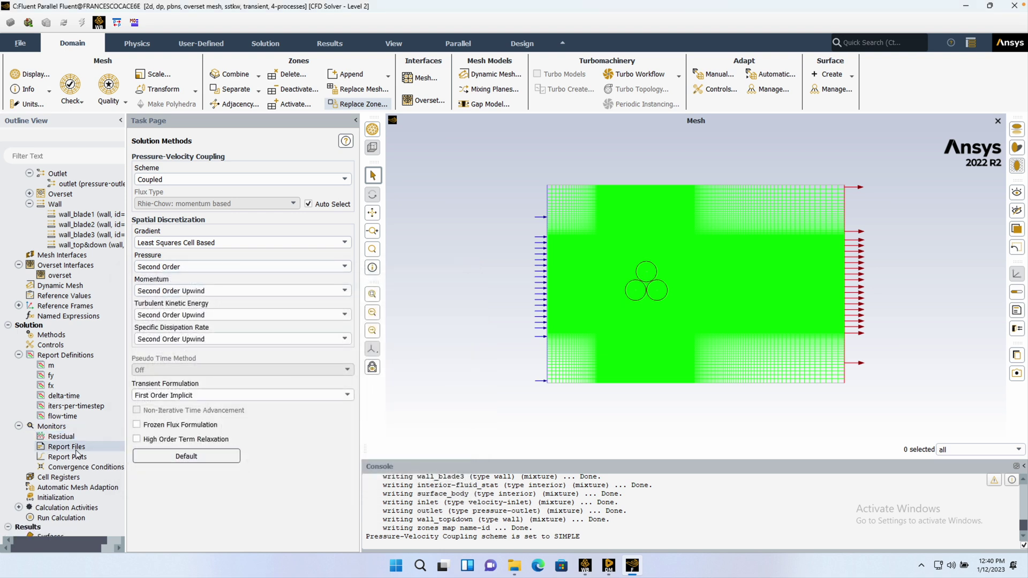
right_click(79, 449)
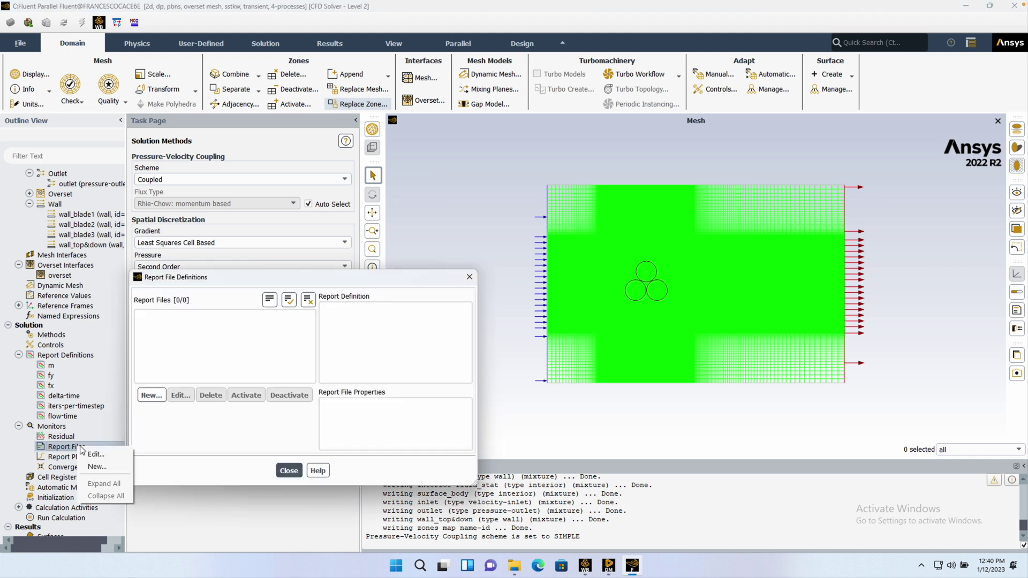
click(226, 438)
click(145, 399)
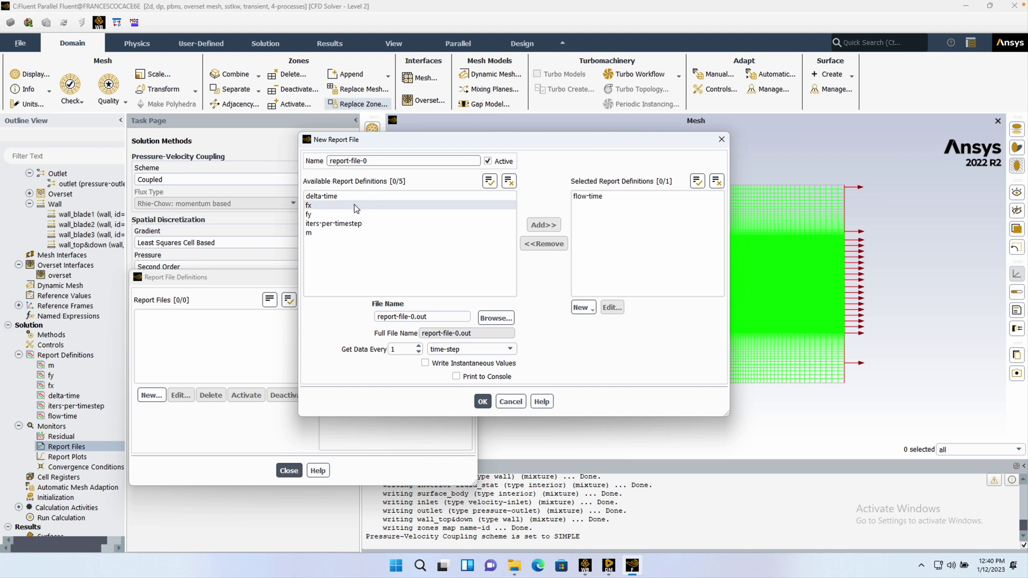
click(324, 196)
click(327, 205)
click(341, 215)
click(342, 223)
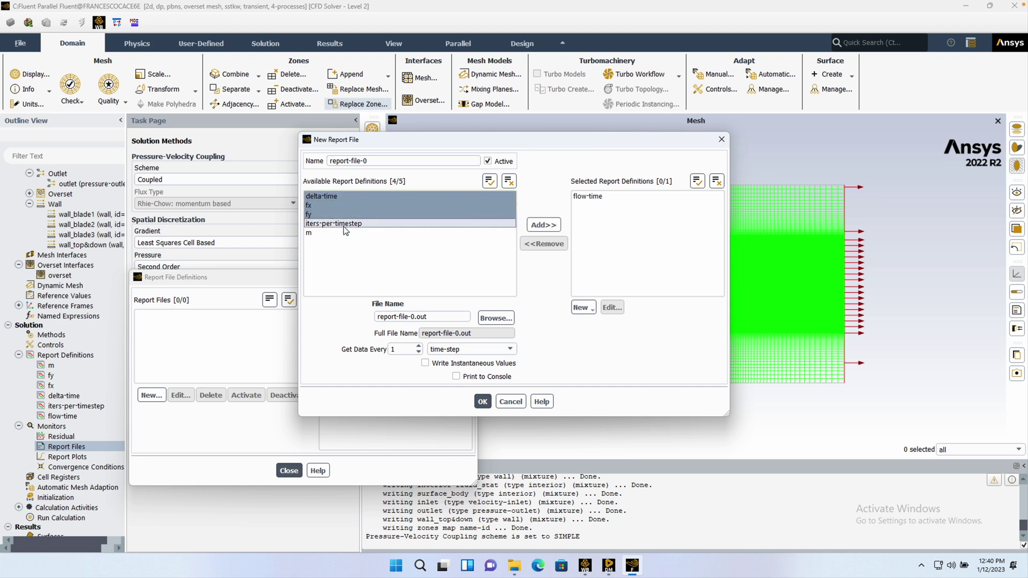
click(343, 232)
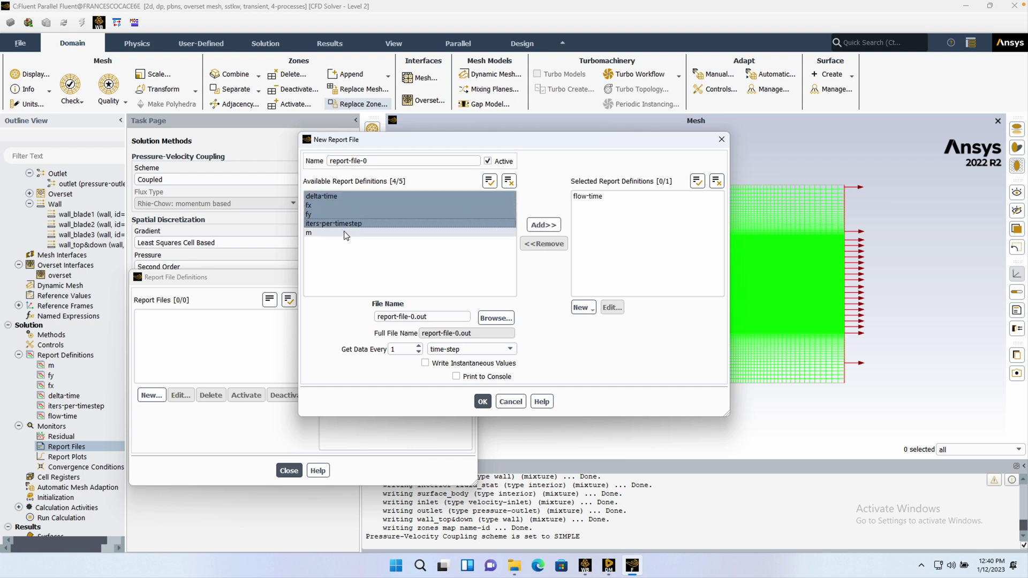
- Add the selected definitions to create report-file-0 and close the report file list
click(384, 195)
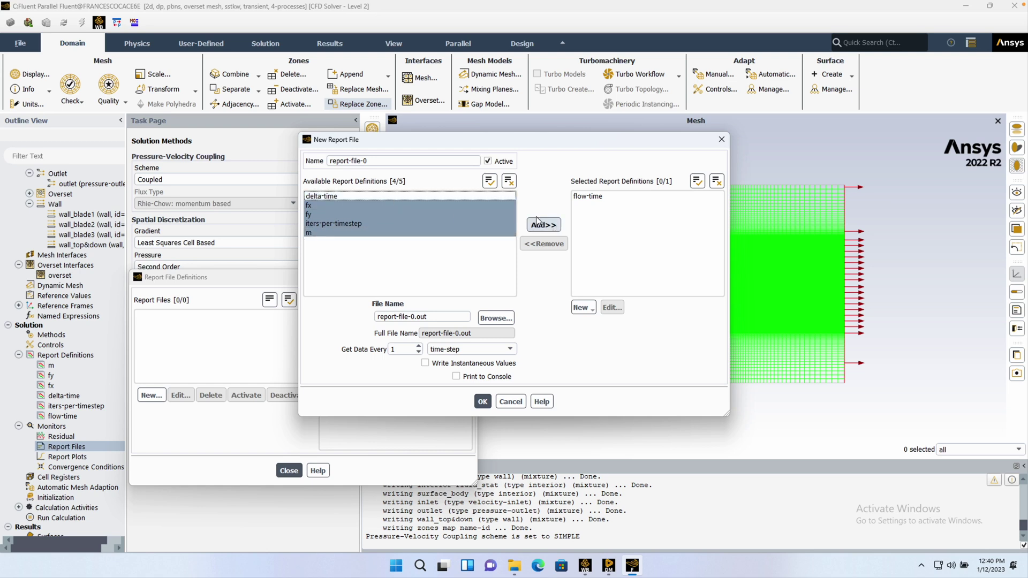
click(543, 225)
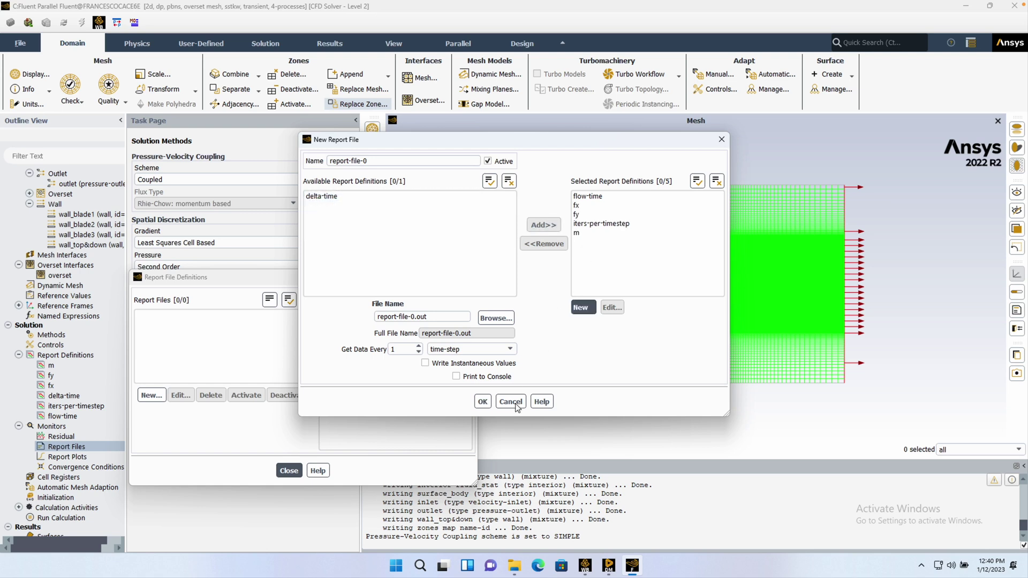
click(482, 401)
click(289, 471)
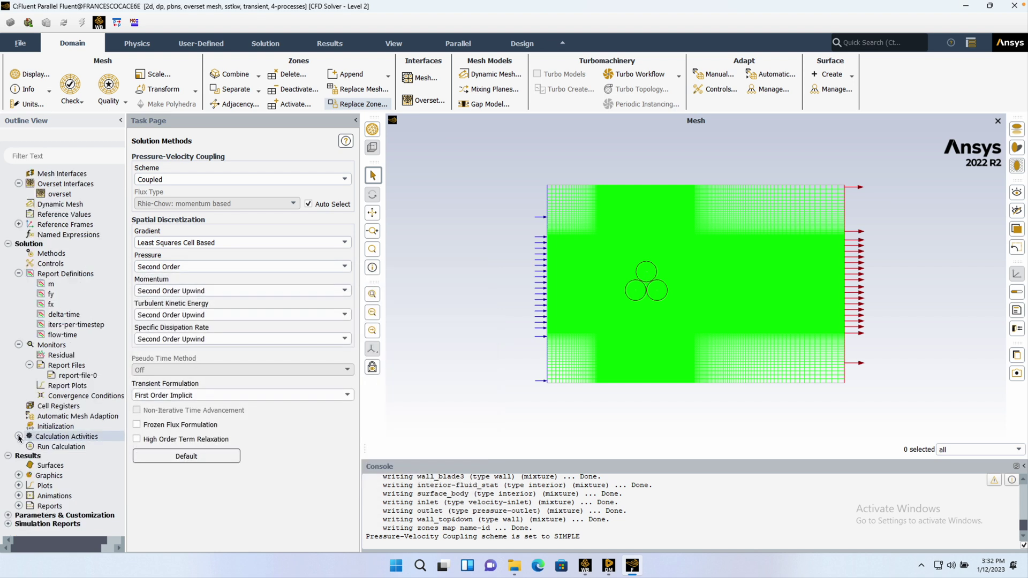
click(19, 437)
- Set Autosave to save the data file every 20 time steps
double_click(89, 448)
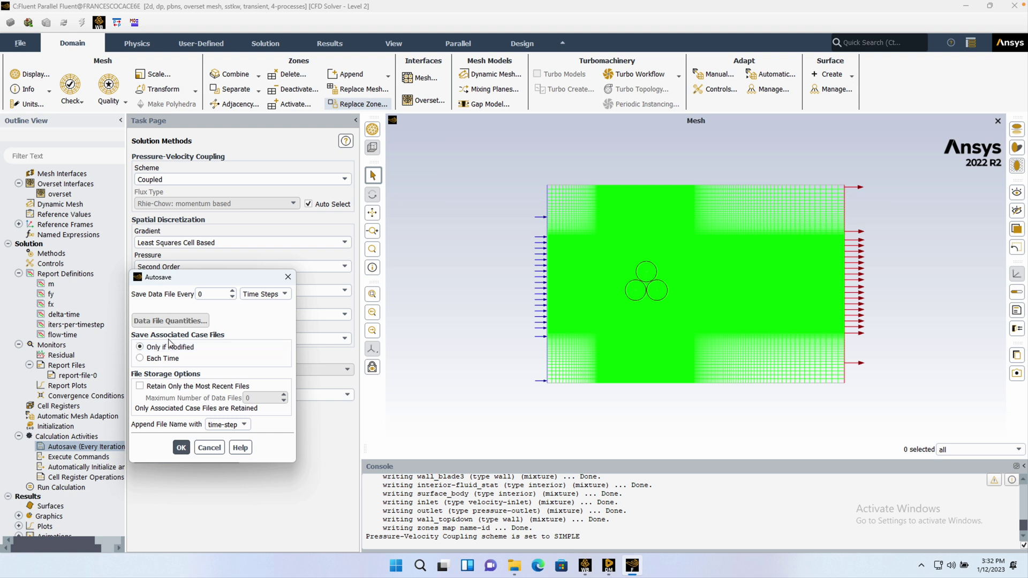
double_click(215, 295)
text(20)
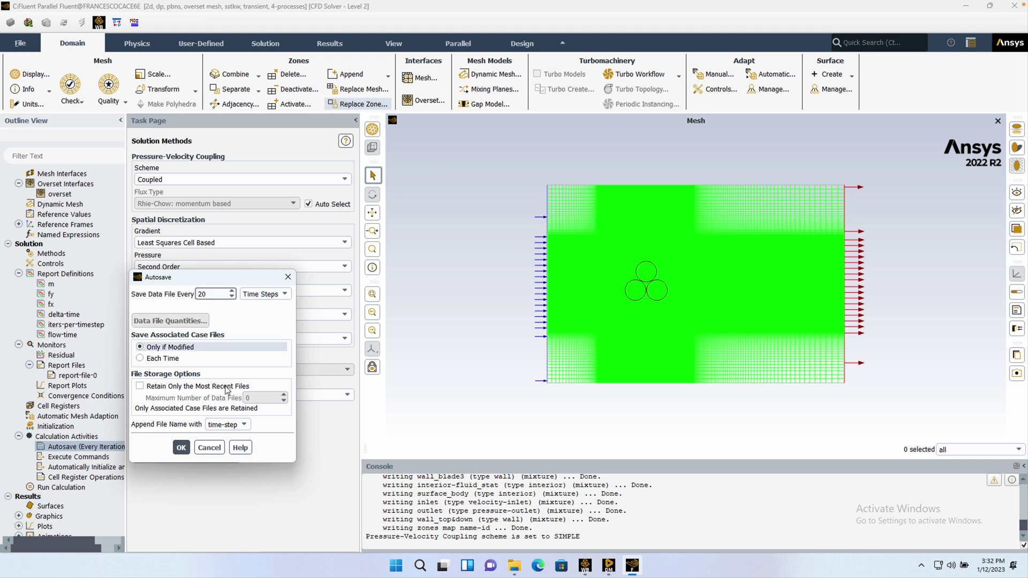
- Confirm the 20-step autosave interval and initialize the flow field
click(185, 447)
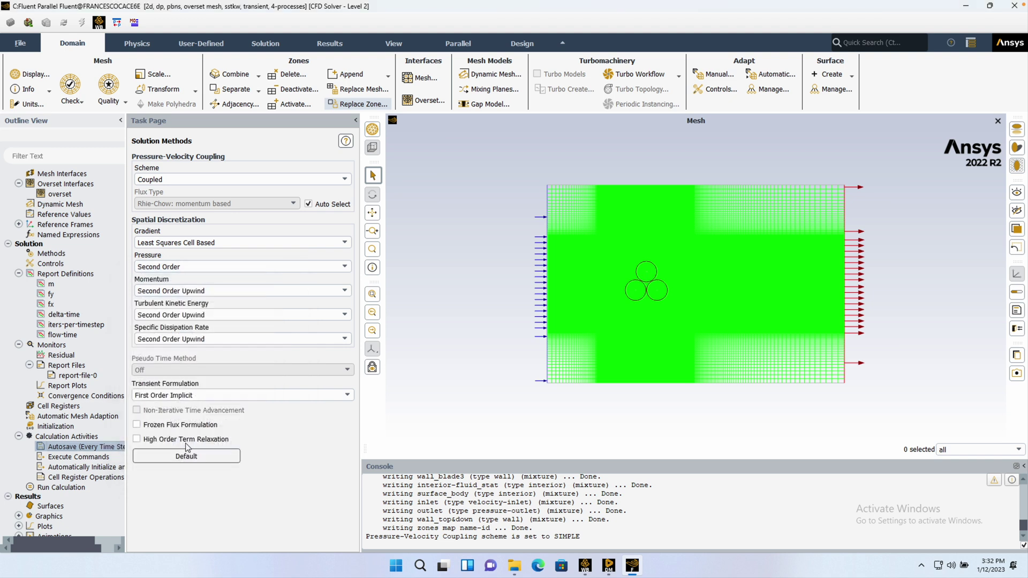
click(71, 429)
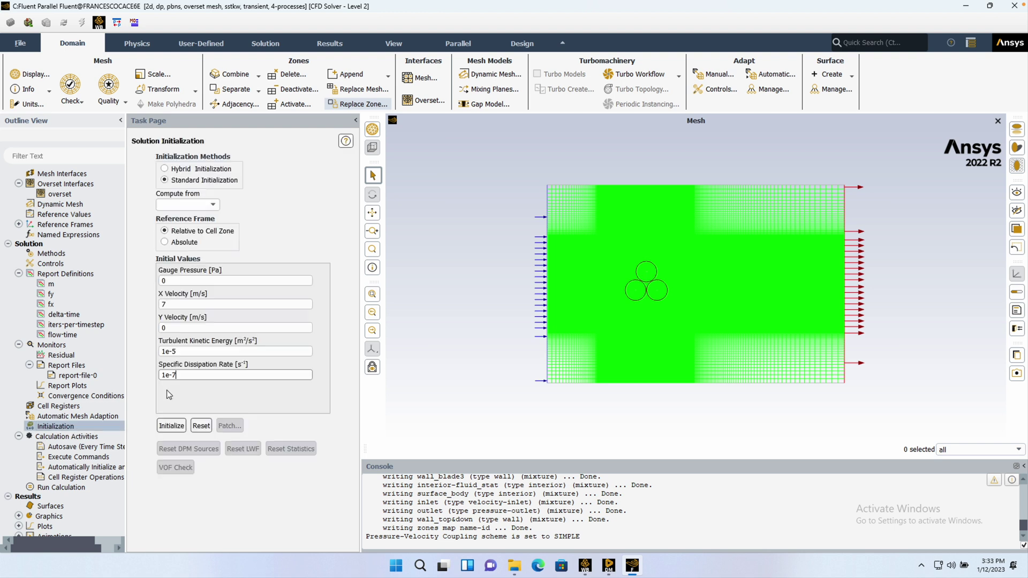
click(176, 426)
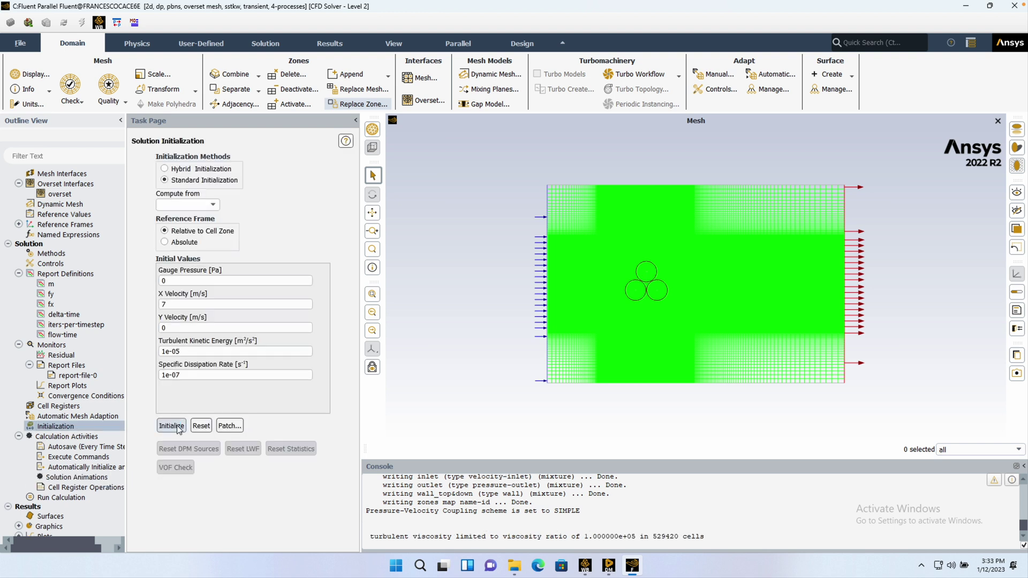
- Redisplay the mesh with overset cells included and zoom to inspect it
click(346, 225)
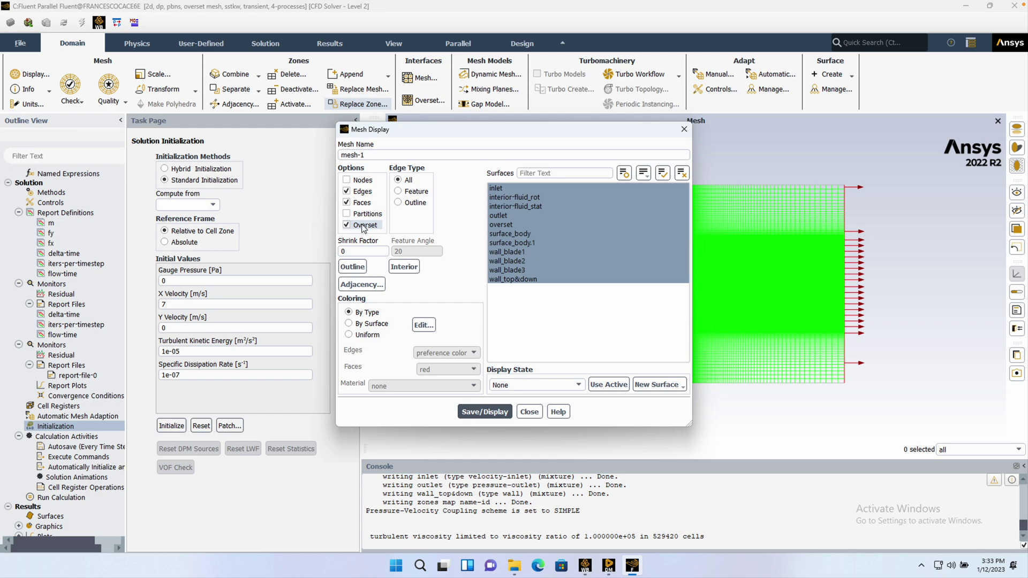
click(497, 413)
click(531, 412)
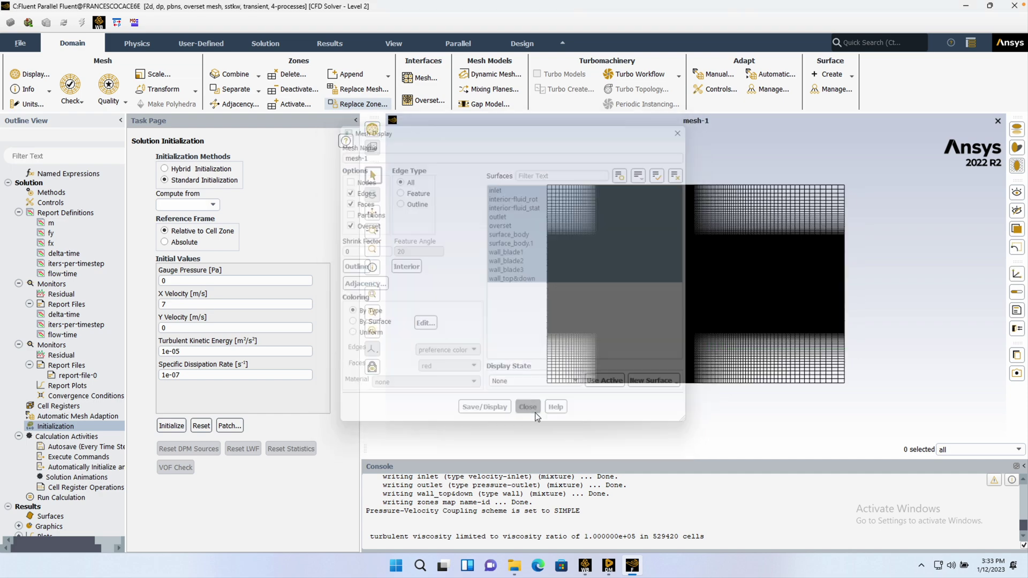
scroll(648, 291, up, 10)
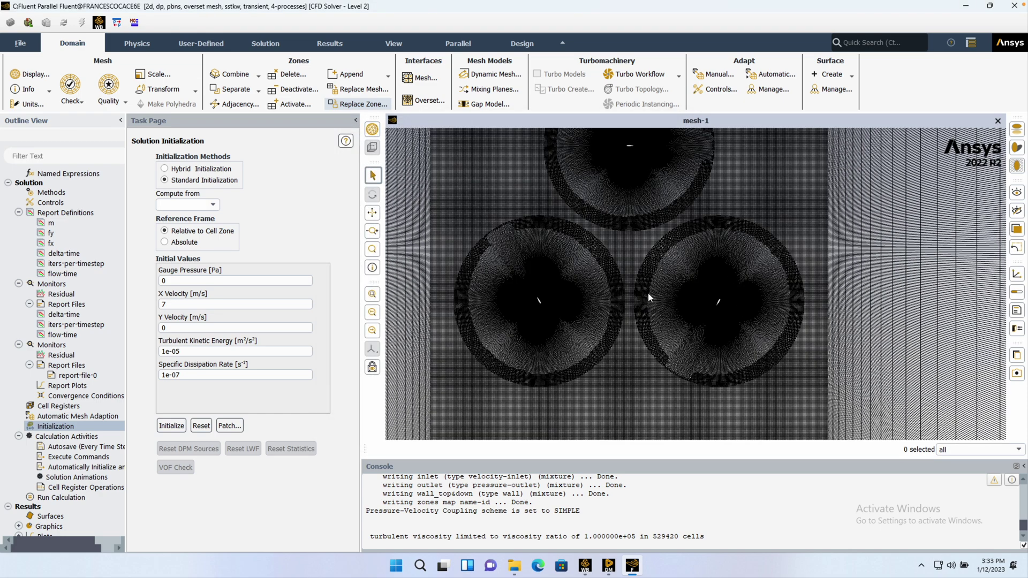
scroll(594, 320, up, 2)
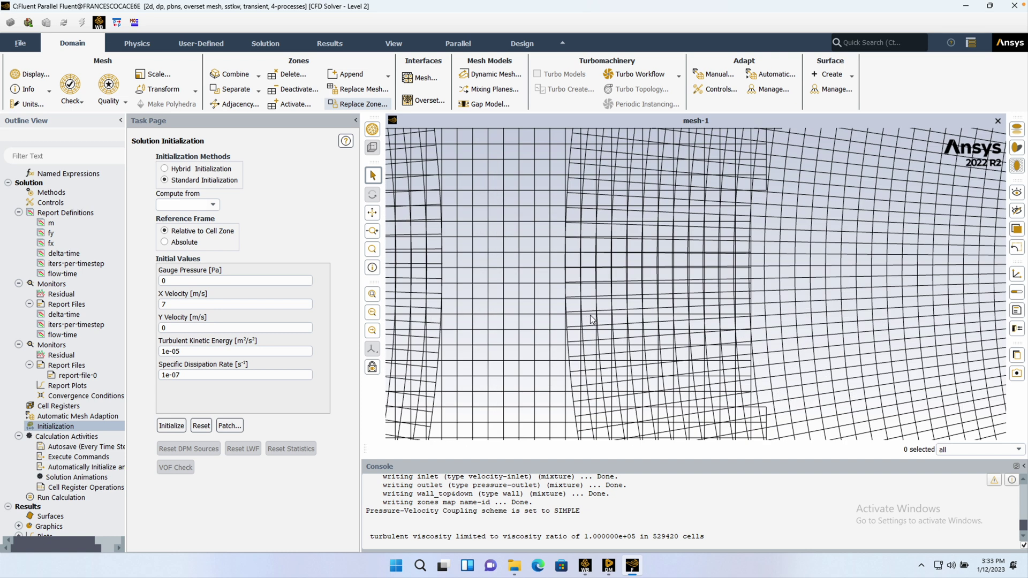
scroll(590, 319, up, 3)
scroll(586, 318, up, 3)
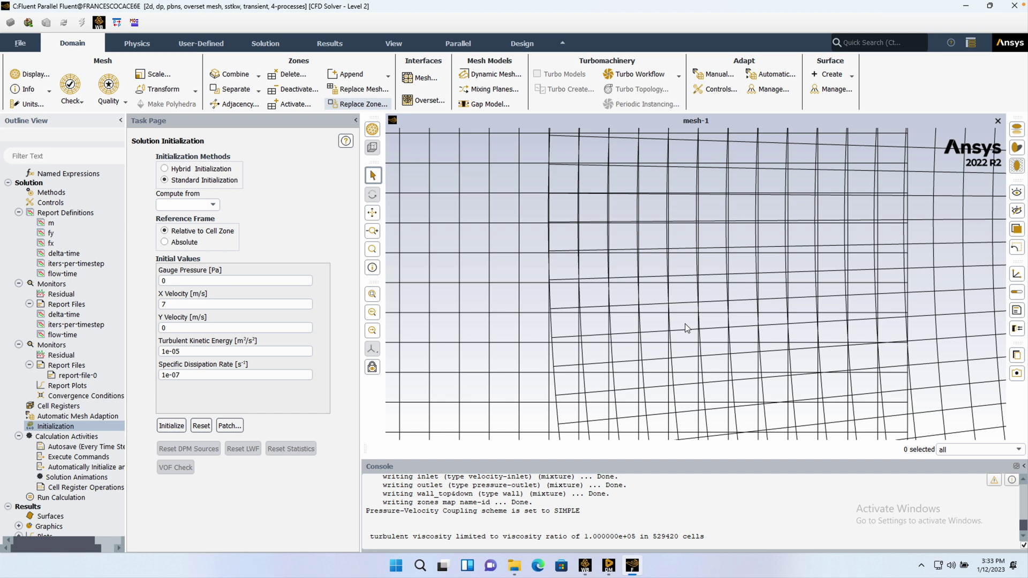
scroll(686, 323, up, 1)
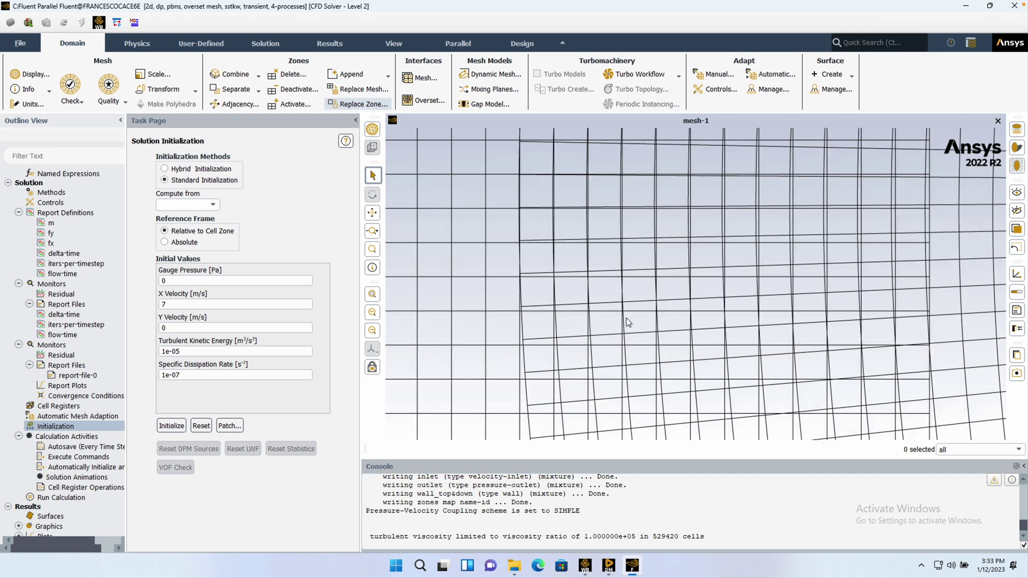
scroll(676, 305, down, 1)
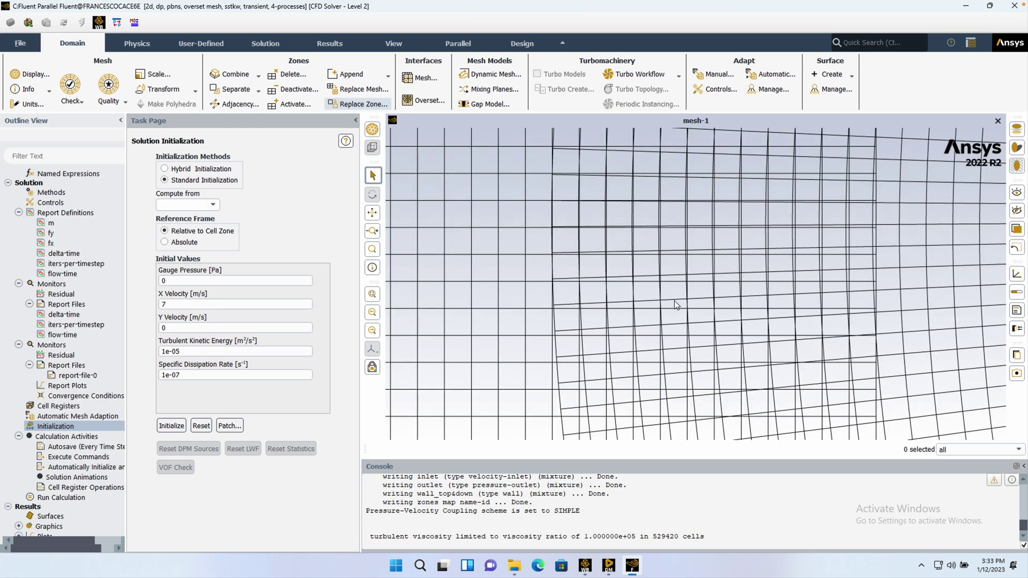
scroll(676, 305, down, 6)
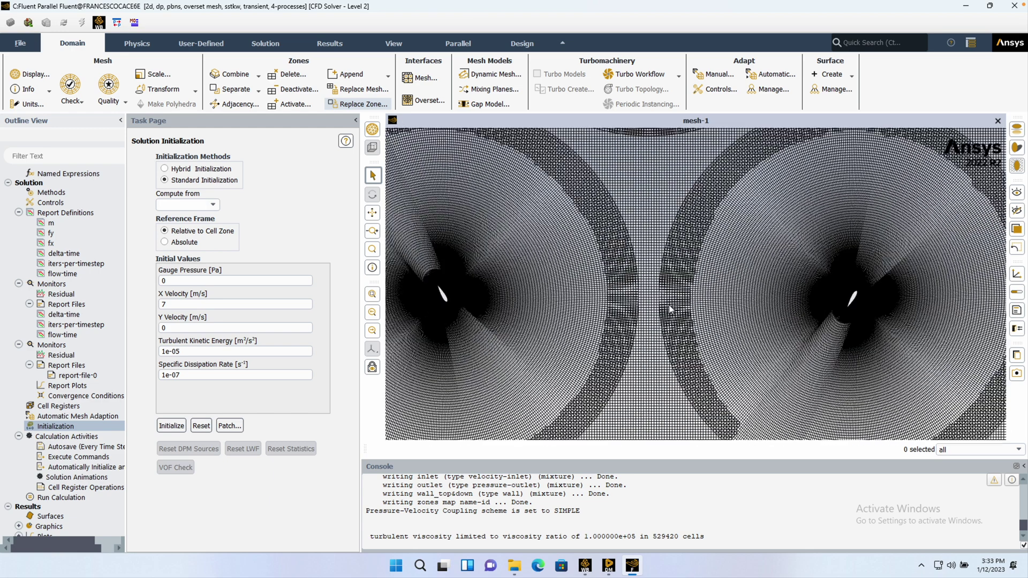
scroll(670, 310, down, 2)
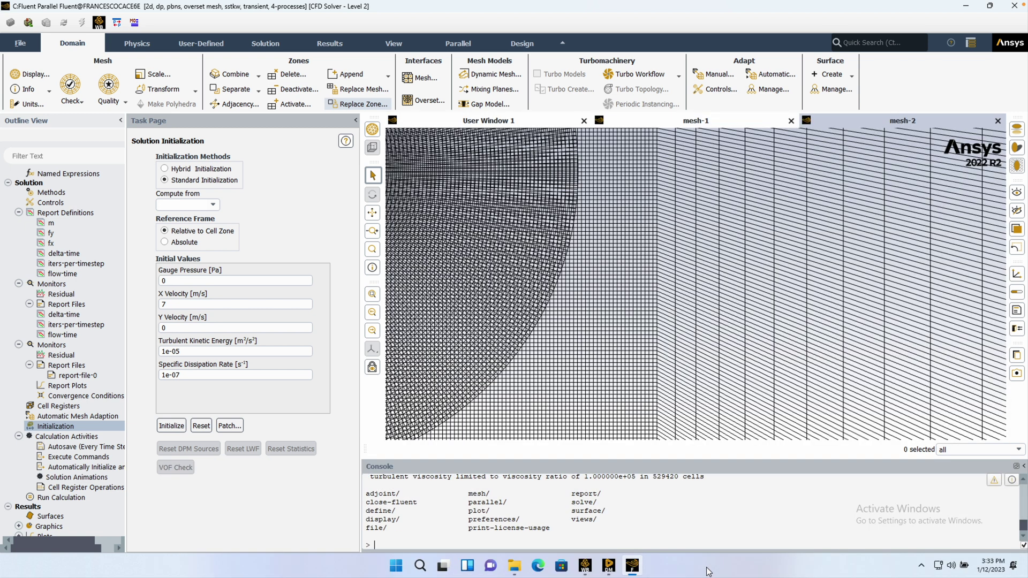
- Set the overset donor priority method to 1 (boundary distance based) and reinitialize the solution
text(define/overset-interface/options/donor-priority-method)
key(Return)
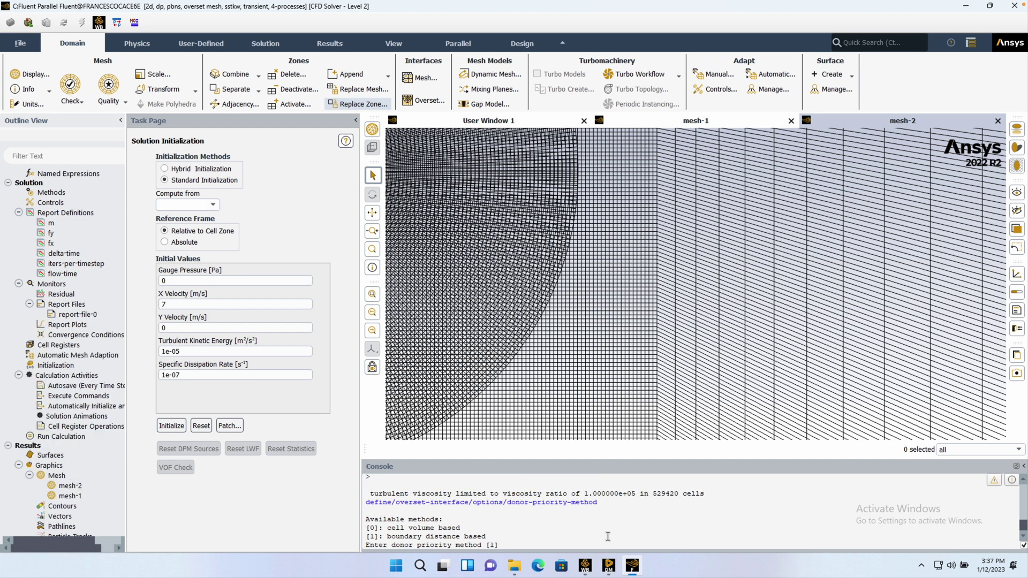
text(1)
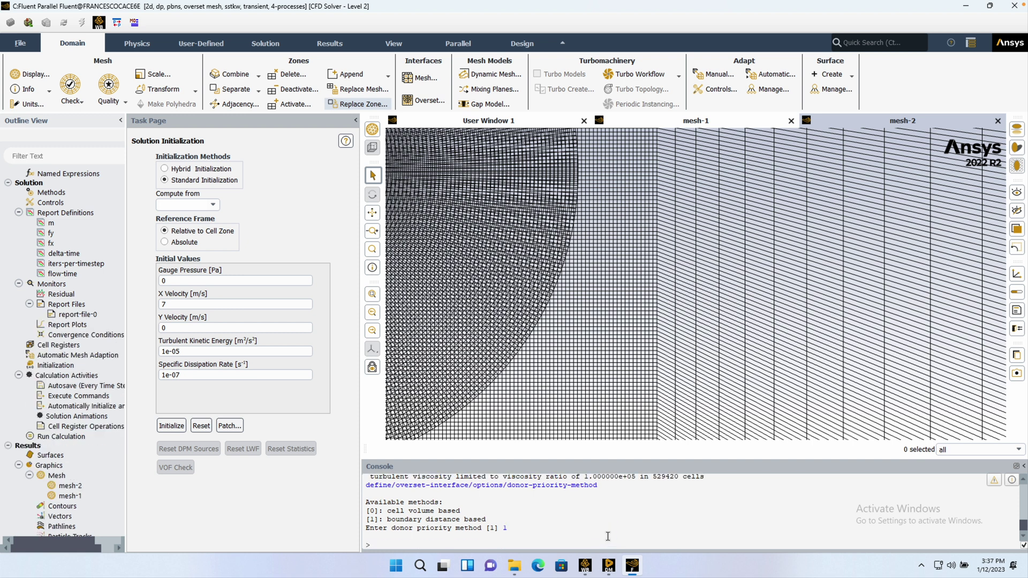
click(172, 426)
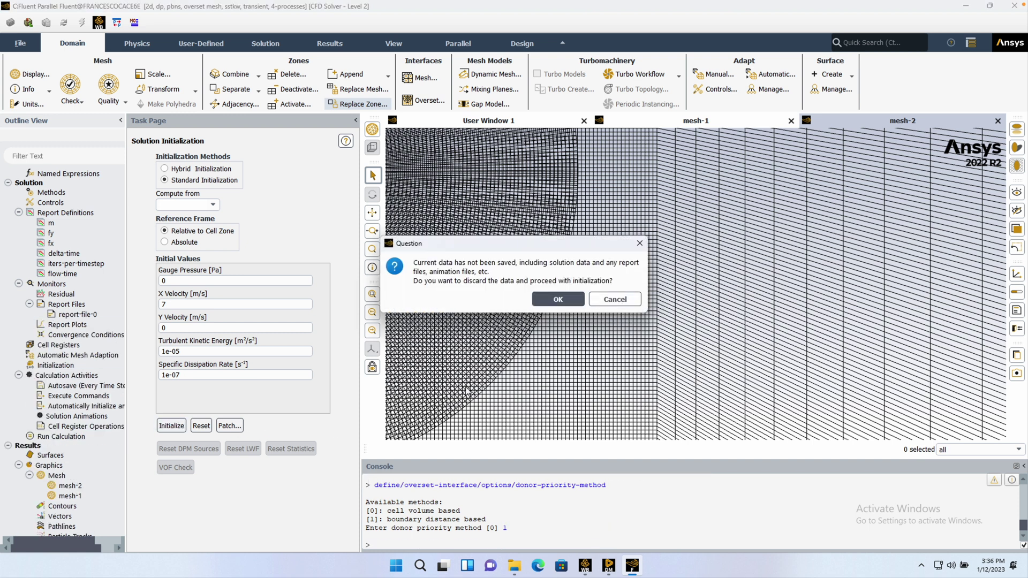
click(566, 298)
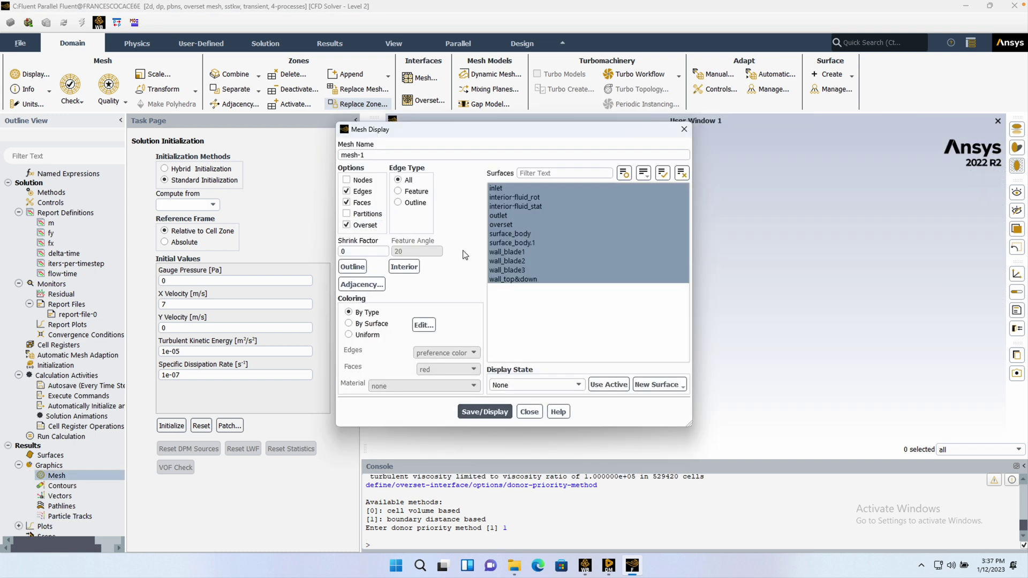
- Display mesh-1 and zoom to inspect the three circular overset grids within the background grid
click(485, 412)
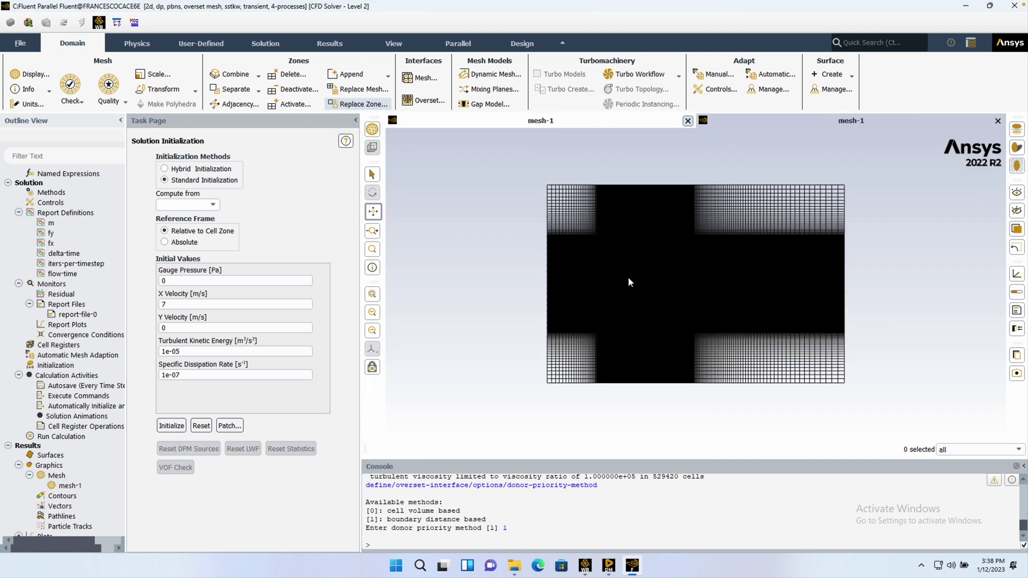
scroll(628, 274, up, 6)
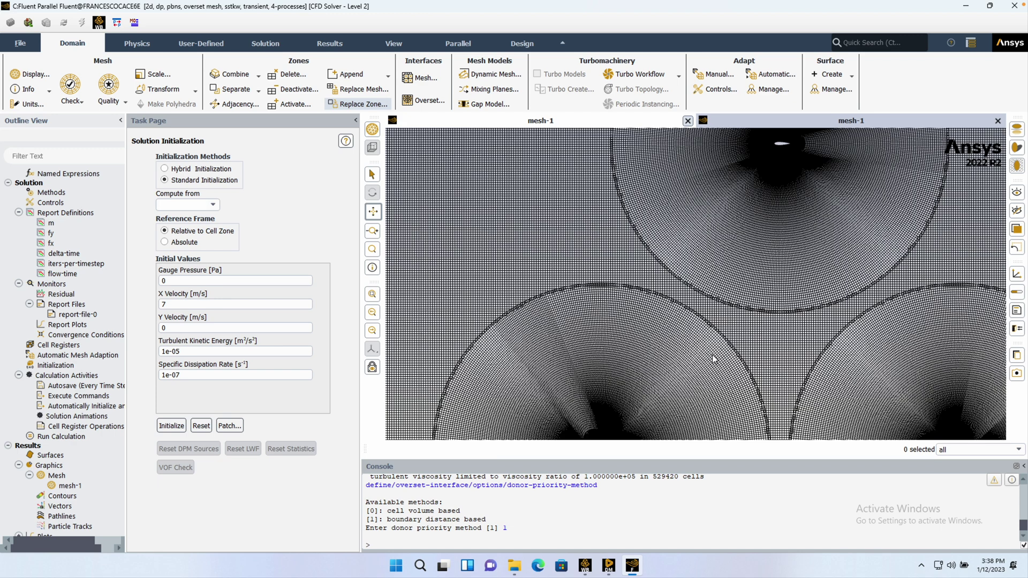
scroll(717, 343, down, 5)
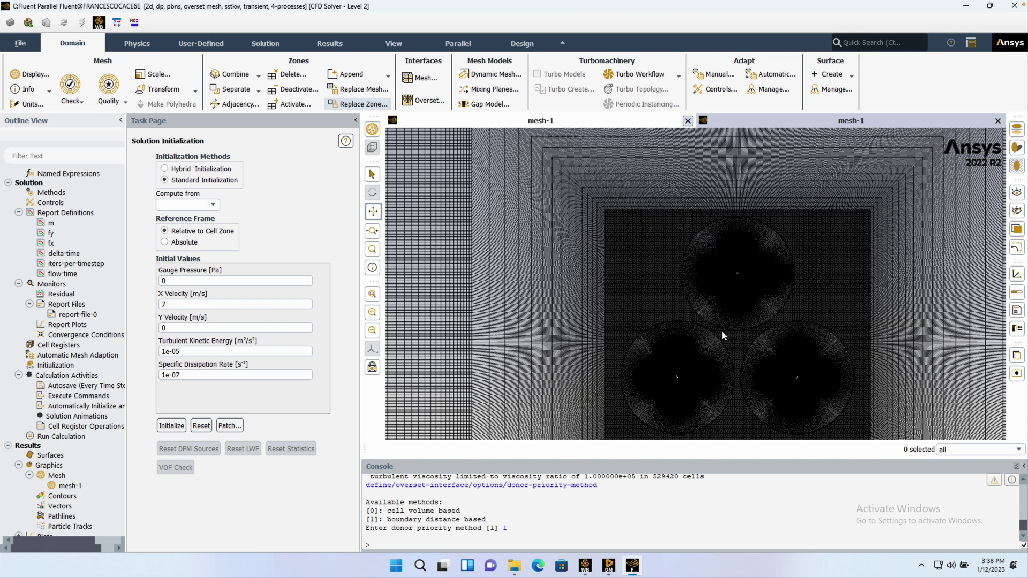
scroll(707, 316, up, 10)
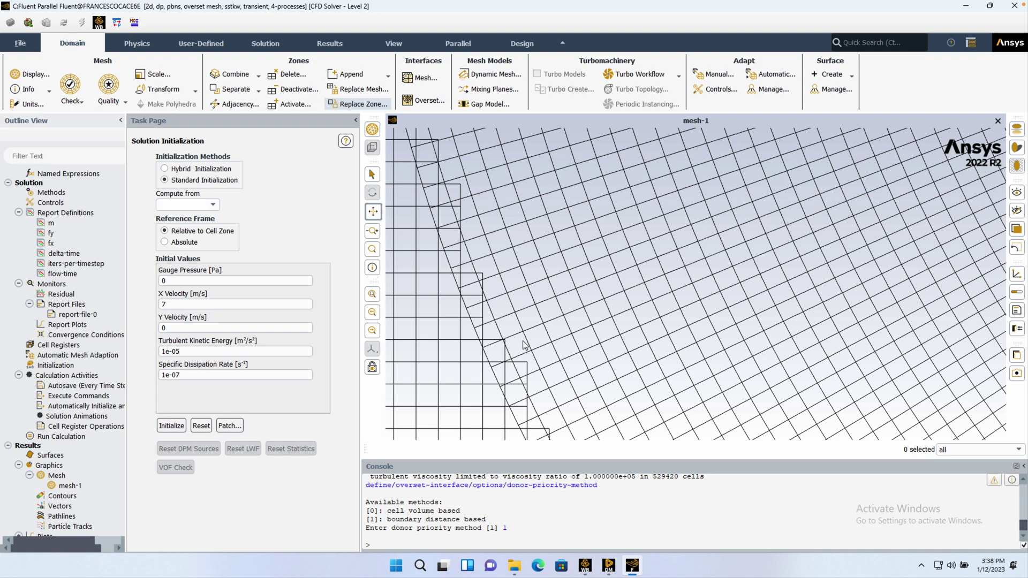
scroll(523, 337, down, 2)
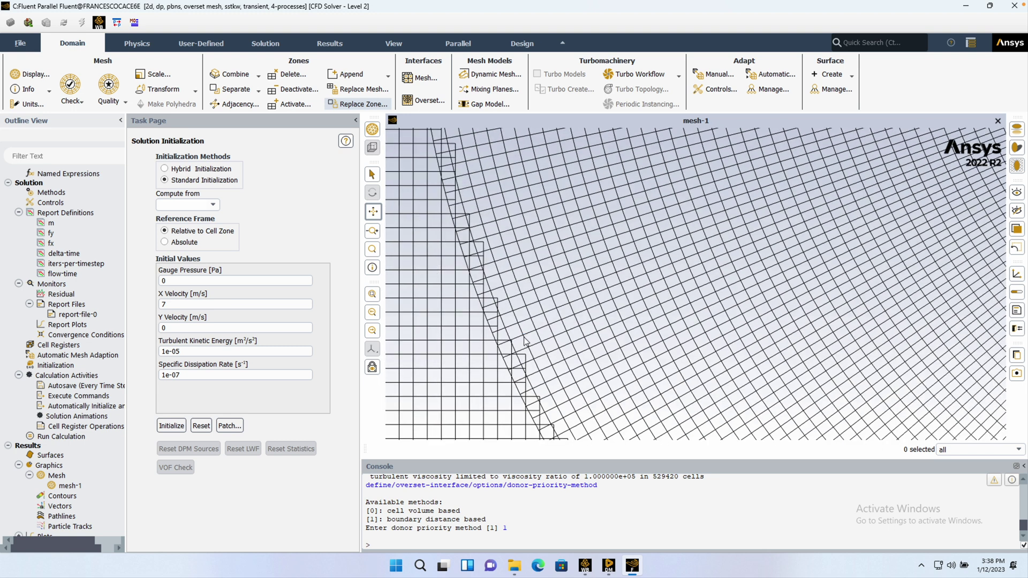
scroll(523, 340, down, 2)
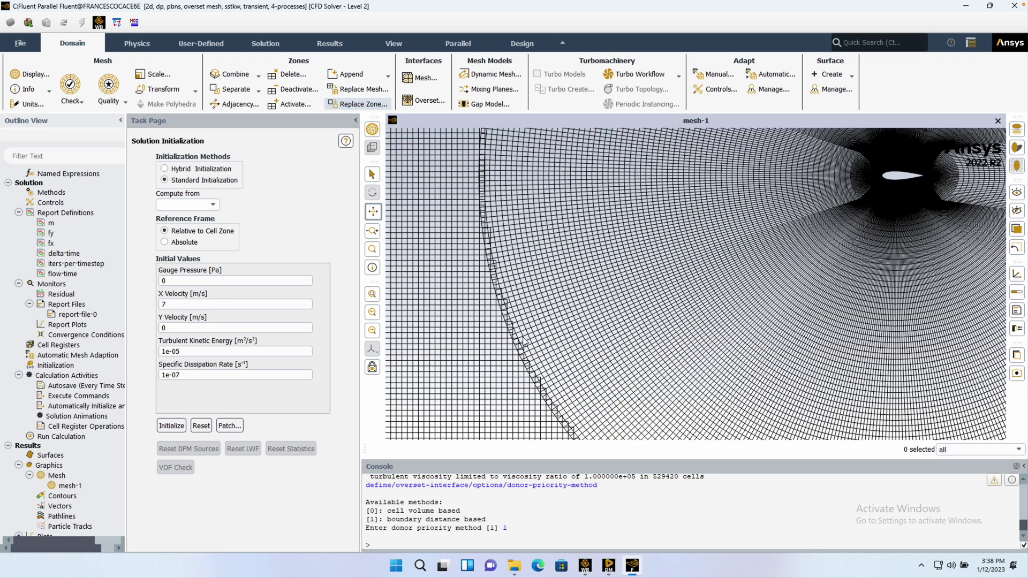
scroll(525, 343, down, 4)
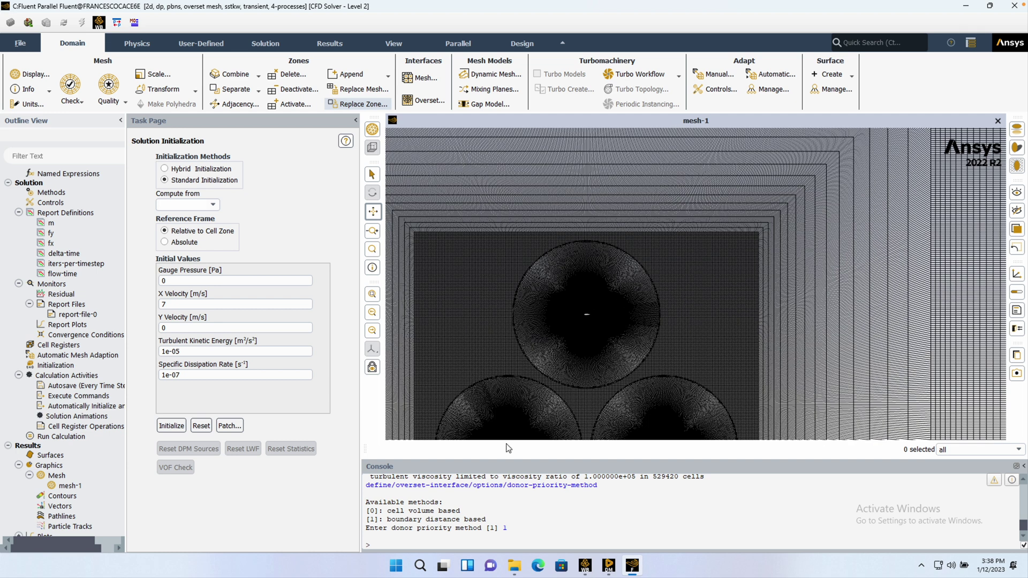
scroll(63, 479, down, 2)
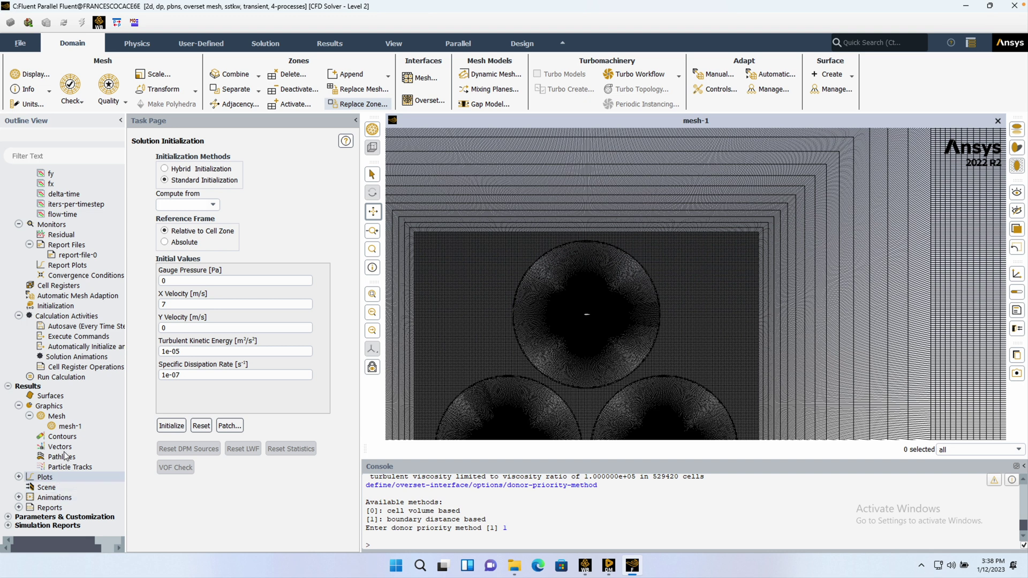
- Run the 10000-time-step transient calculation and open the solved results in CFD-Post
click(61, 377)
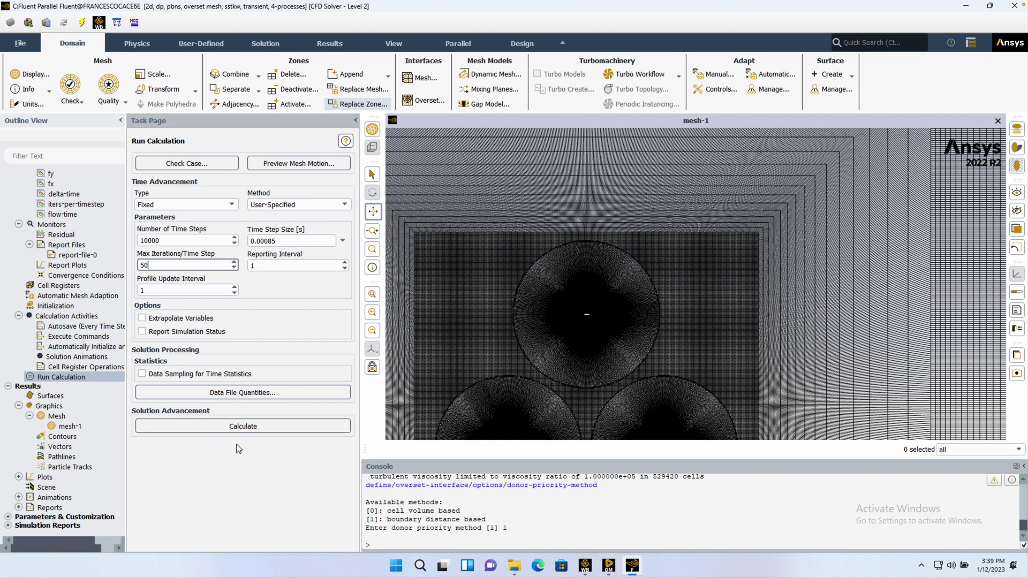
click(240, 428)
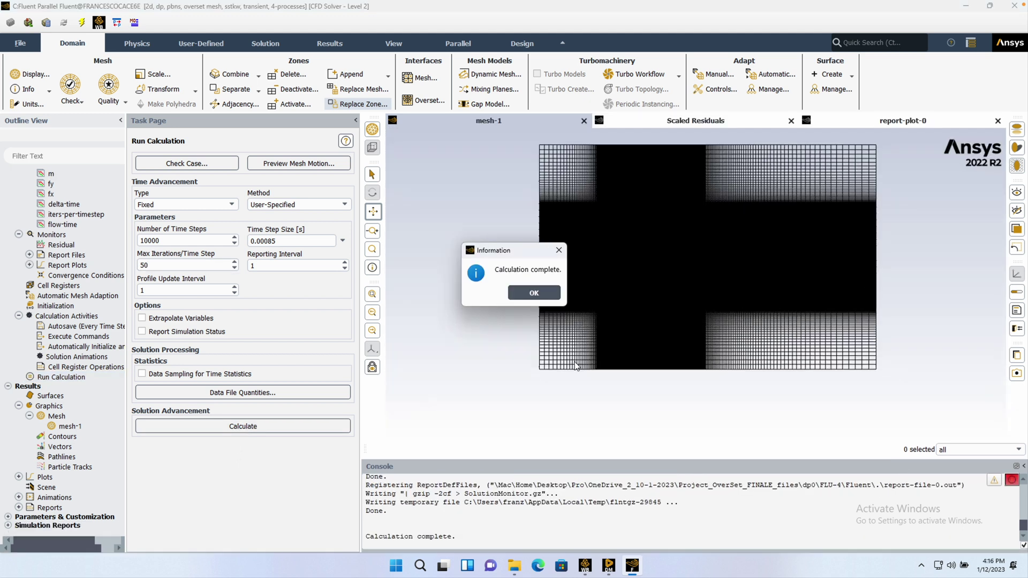
click(534, 293)
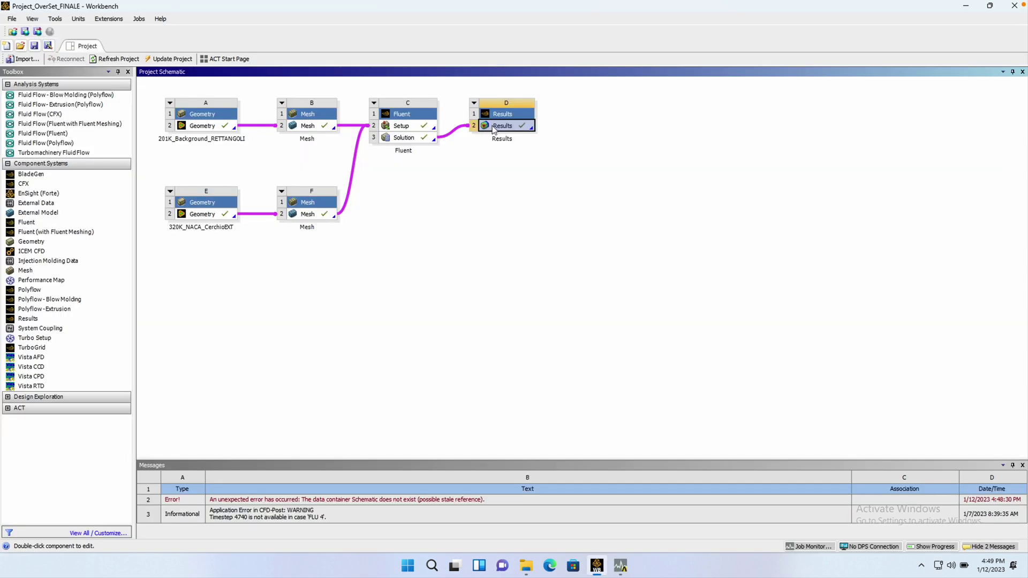
double_click(498, 127)
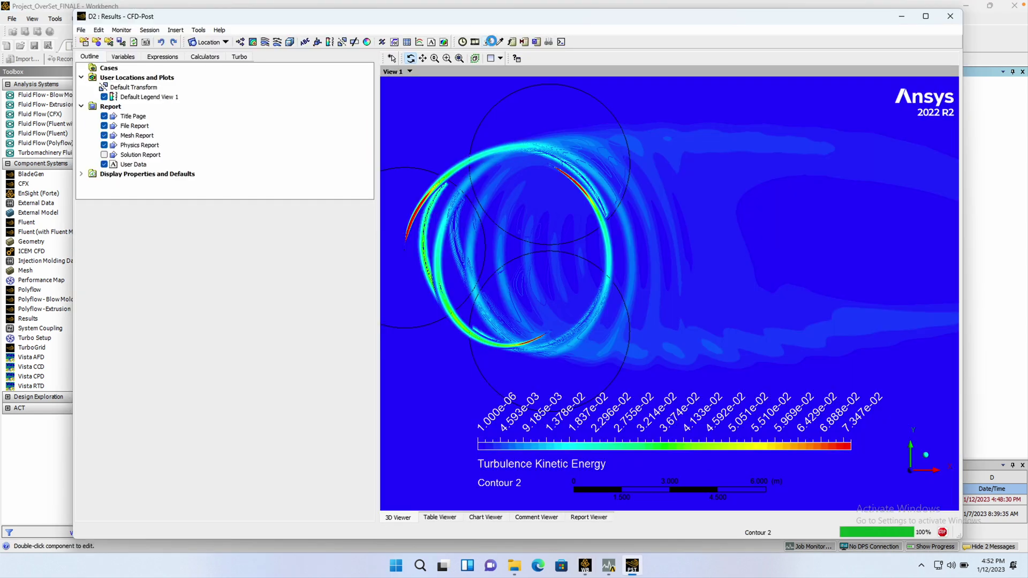
- Check and dismiss the Animation dialog, then open report-file-0 from dp0 > FLU-4 > Fluent in Notepad
click(475, 42)
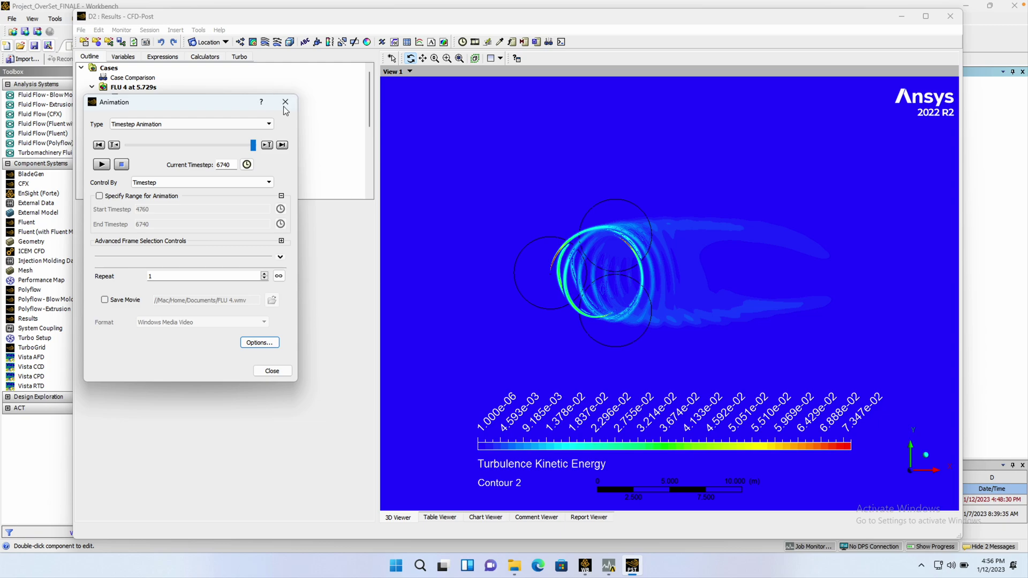
click(285, 102)
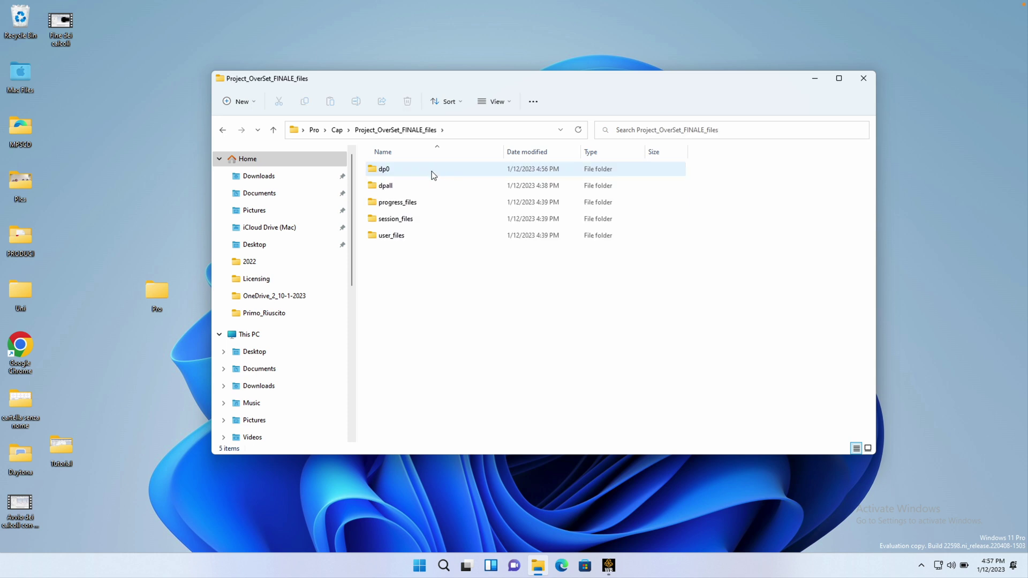
double_click(418, 172)
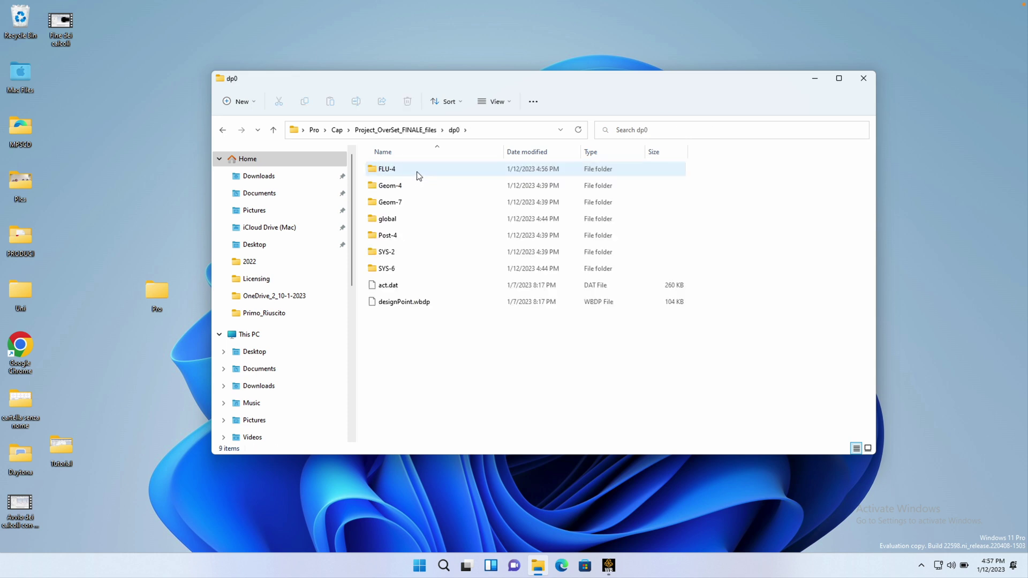
double_click(418, 170)
double_click(415, 168)
double_click(411, 258)
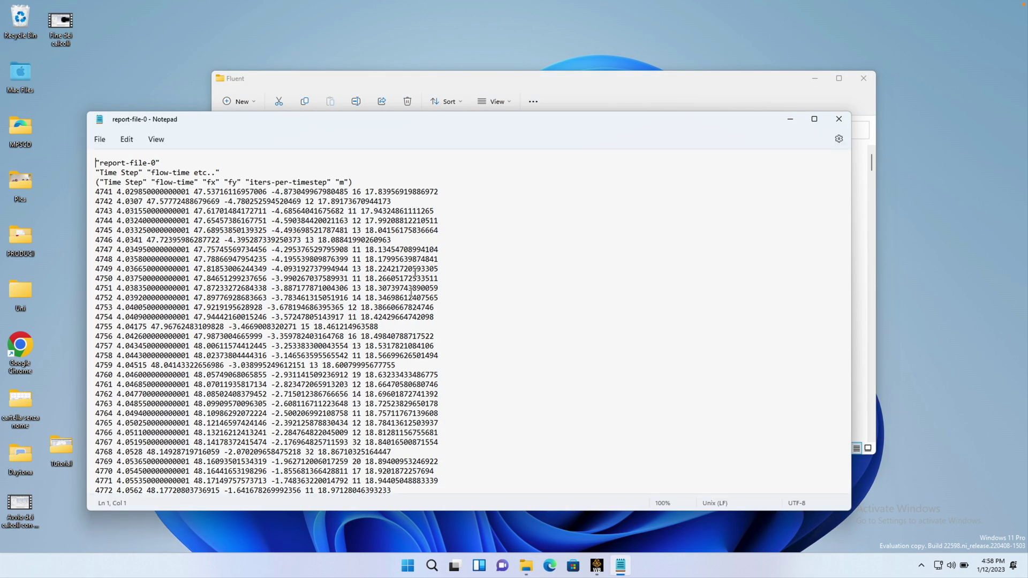
- Scroll down through the report-file-0 values, then close Notepad and the Fluent folder window
scroll(358, 406, down, 13)
scroll(358, 405, down, 20)
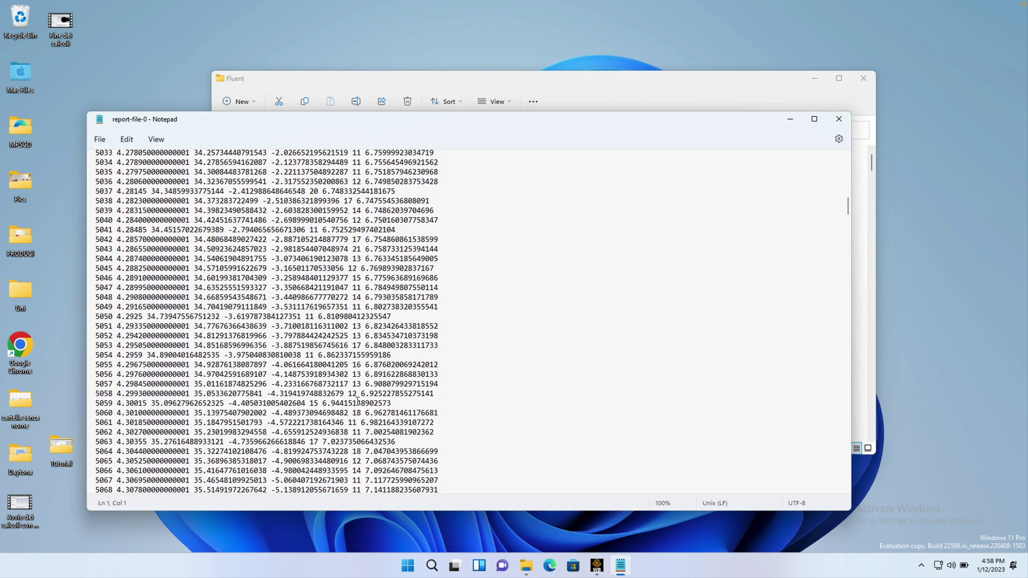
click(839, 119)
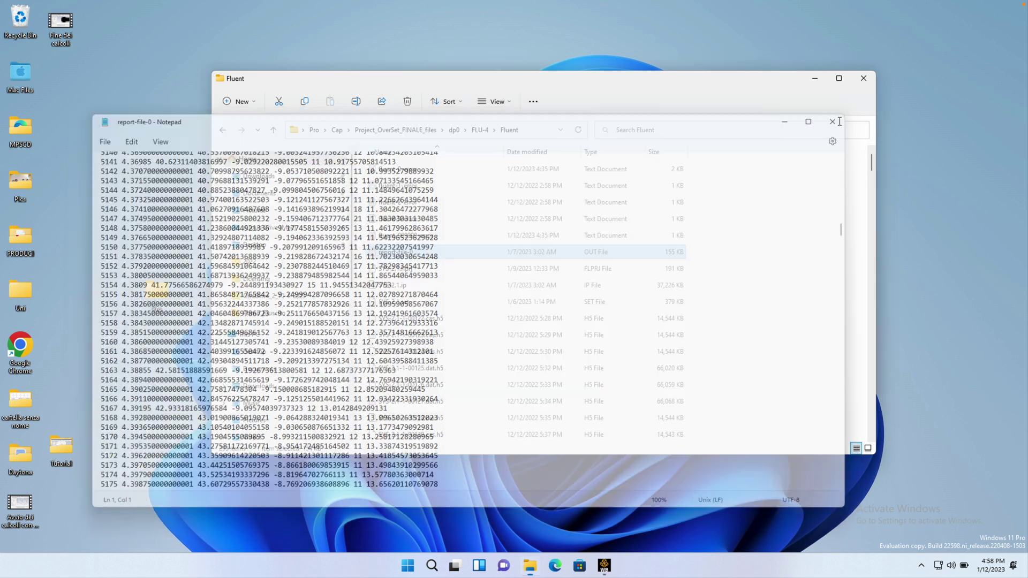
click(864, 80)
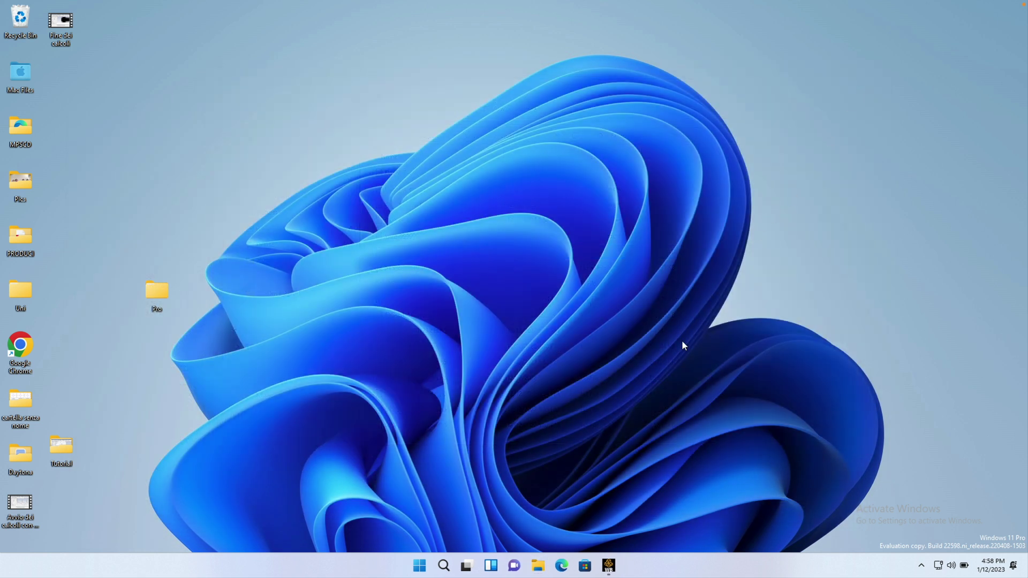